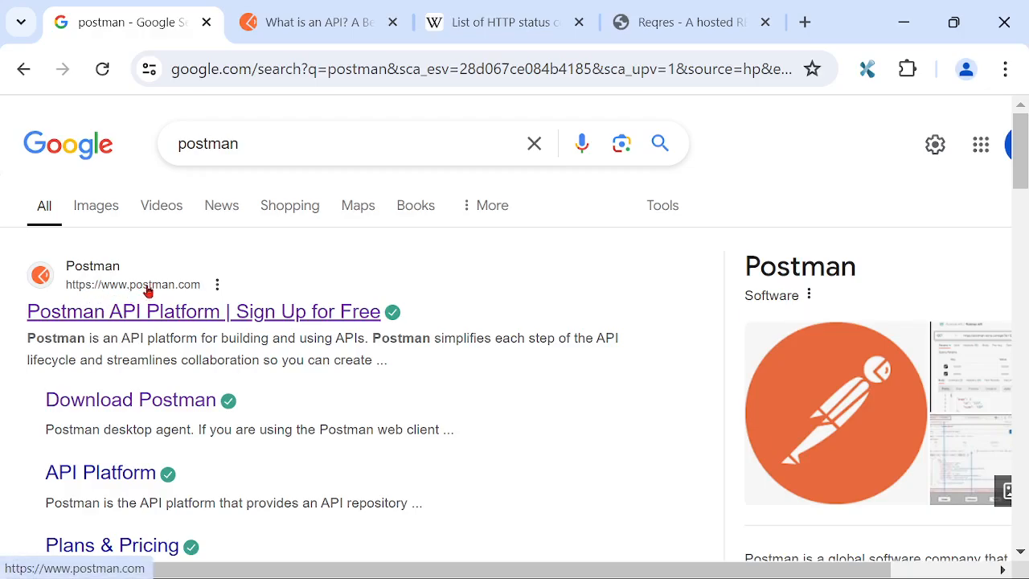
# Open the Postman website from the search results, view its home page and close it
pyautogui.click(149, 290)
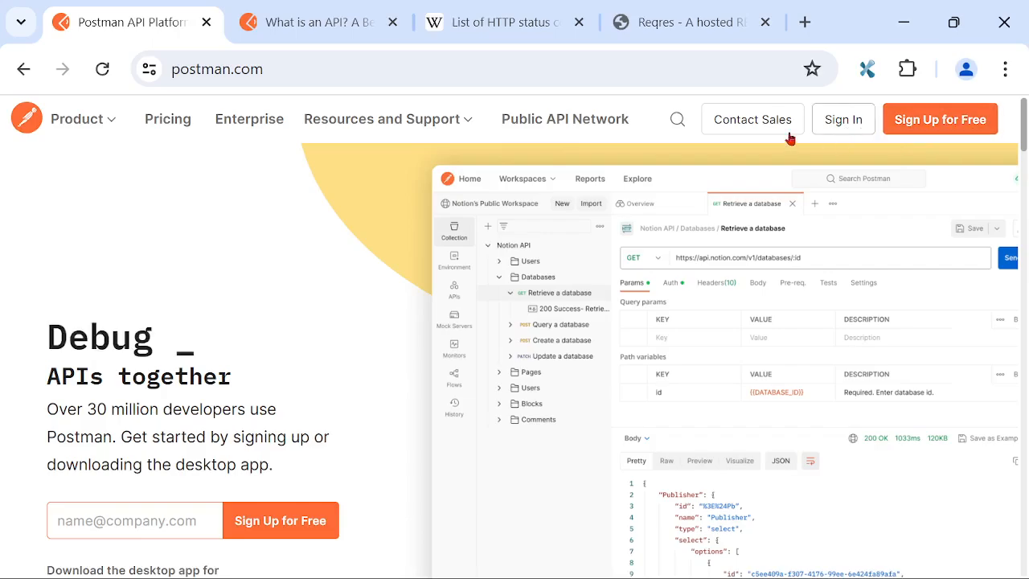
pyautogui.click(206, 23)
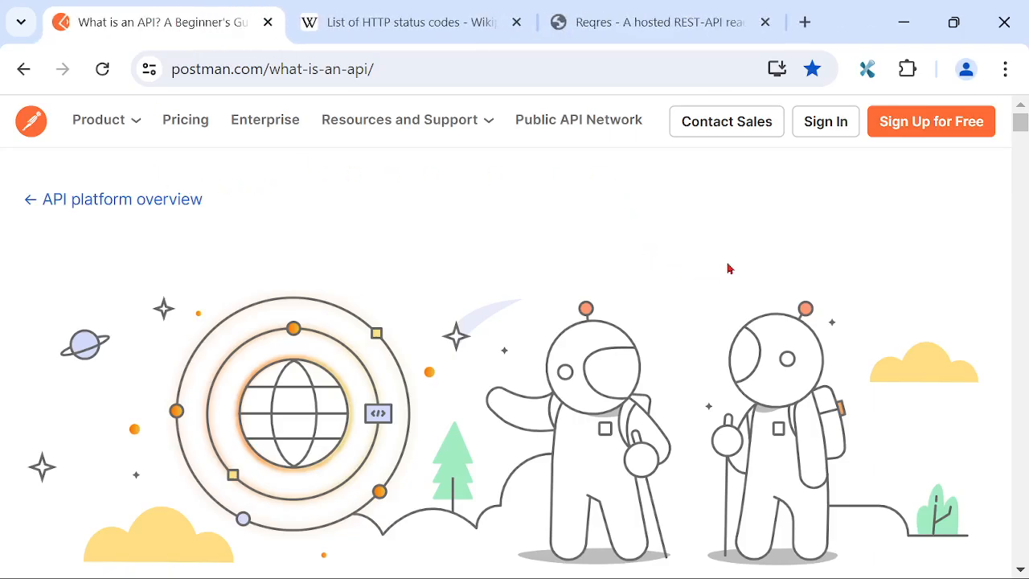
# Examine the introduction of the "What is an API?" article and its phases of API history
pyautogui.scroll(-5, 728, 268)
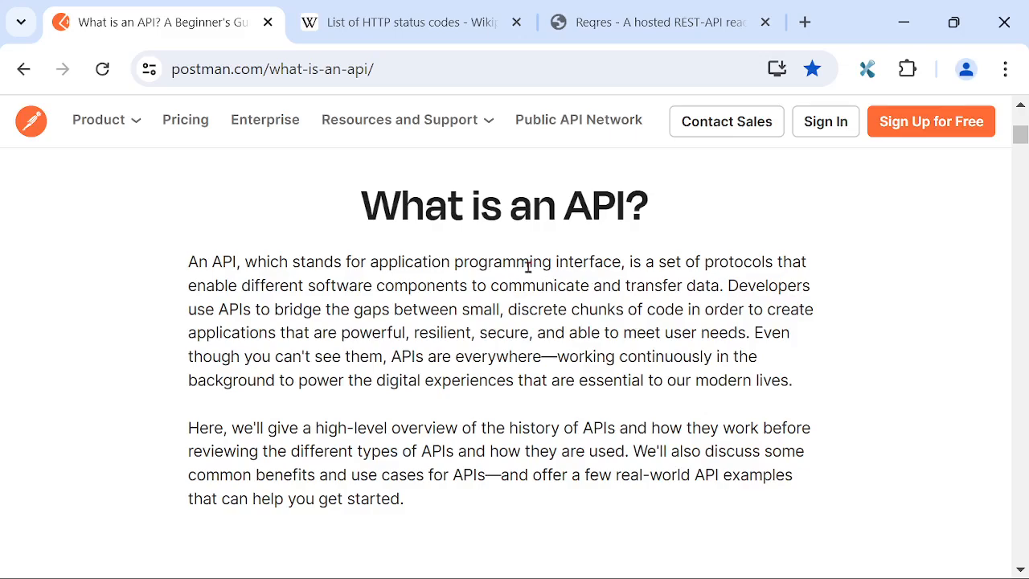
pyautogui.moveTo(362, 206); pyautogui.dragTo(673, 222)
pyautogui.click(636, 303)
pyautogui.scroll(-9, 747, 280)
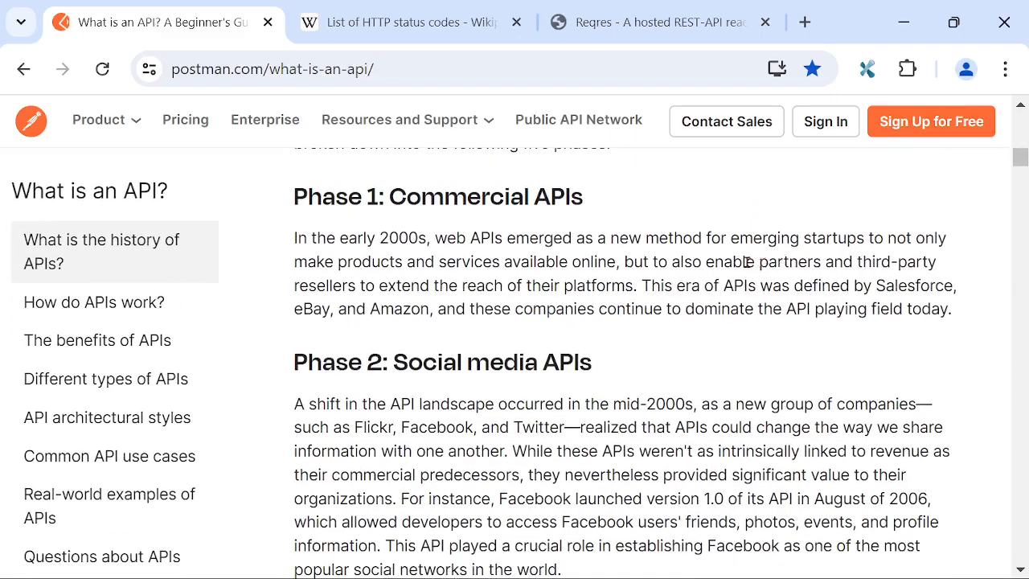
pyautogui.scroll(-4, 711, 334)
pyautogui.scroll(-4, 672, 333)
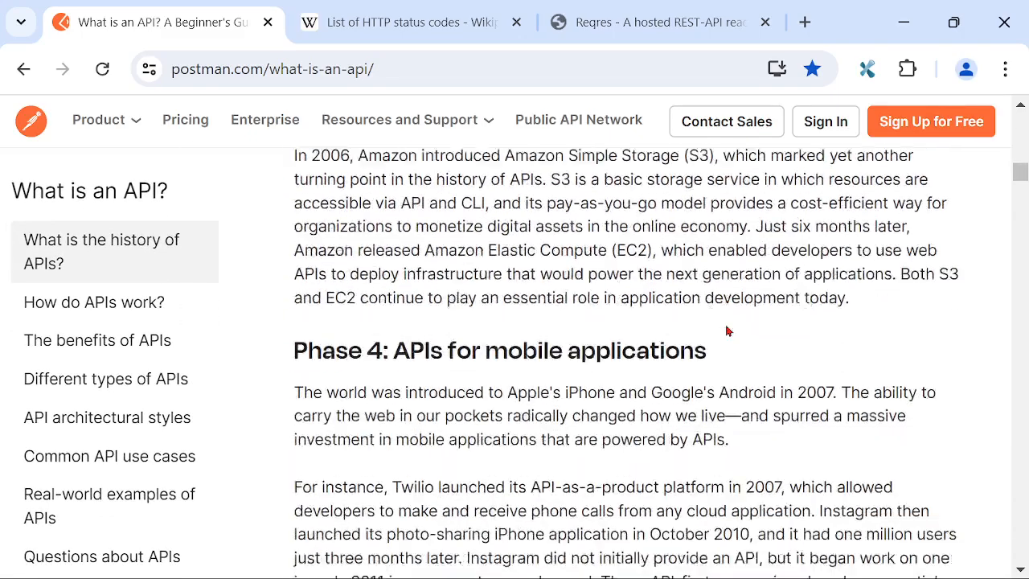
pyautogui.scroll(-4, 815, 337)
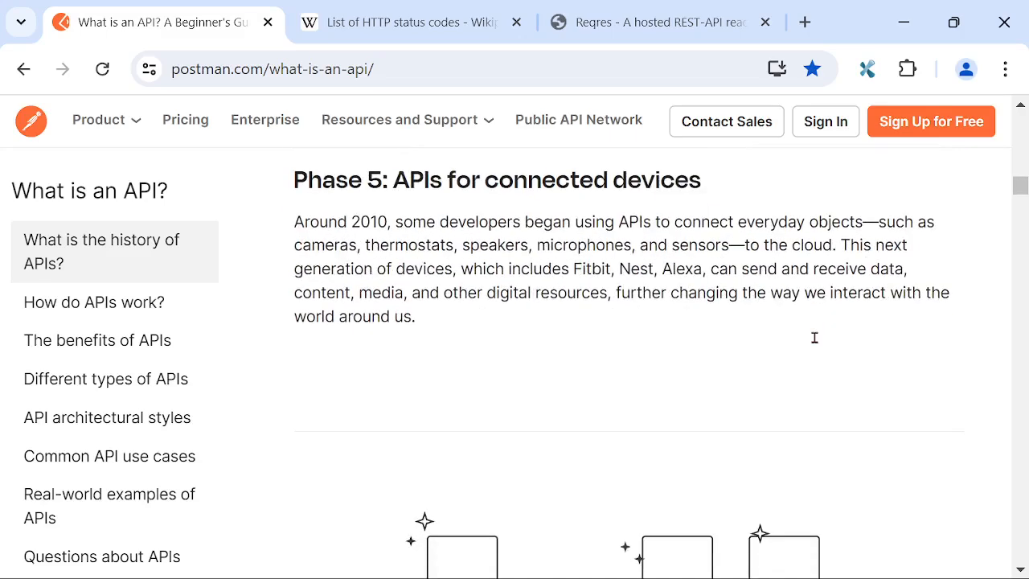
pyautogui.scroll(-6, 814, 343)
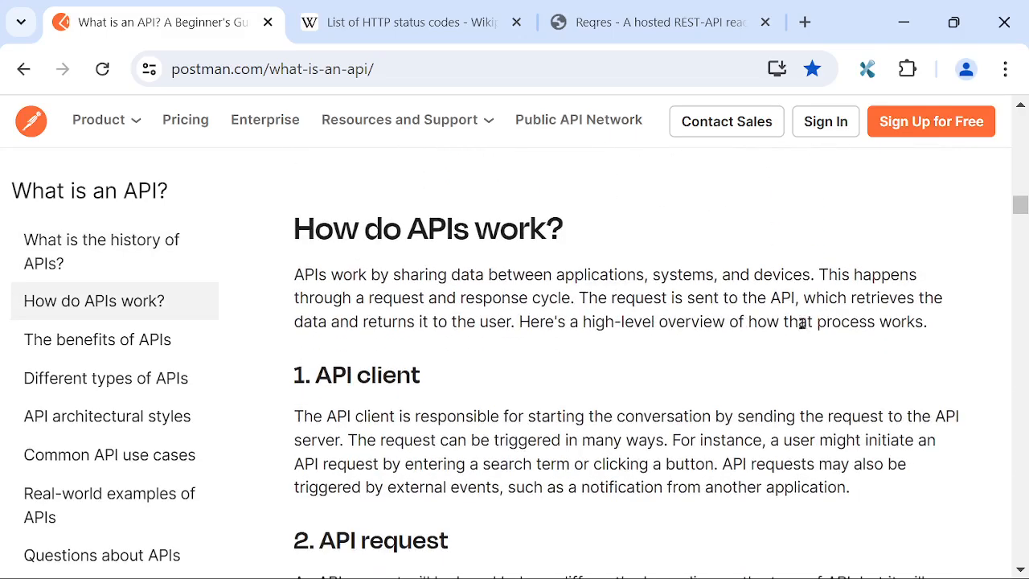
# Highlight the "How do APIs work?" heading and its "API client" and "API request" subheadings while reading the section
pyautogui.moveTo(294, 232); pyautogui.dragTo(588, 237)
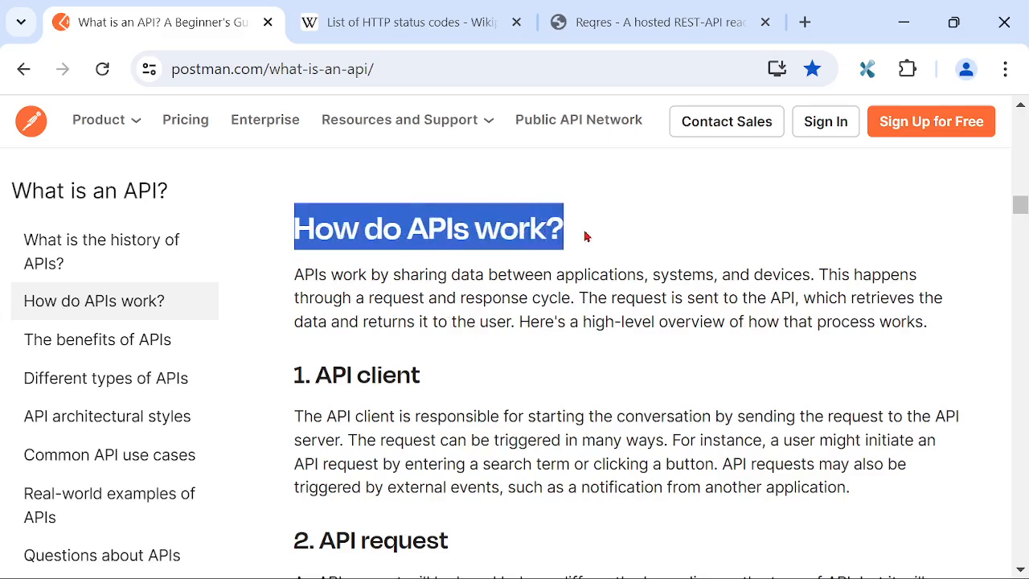
pyautogui.click(632, 321)
pyautogui.scroll(-3, 720, 285)
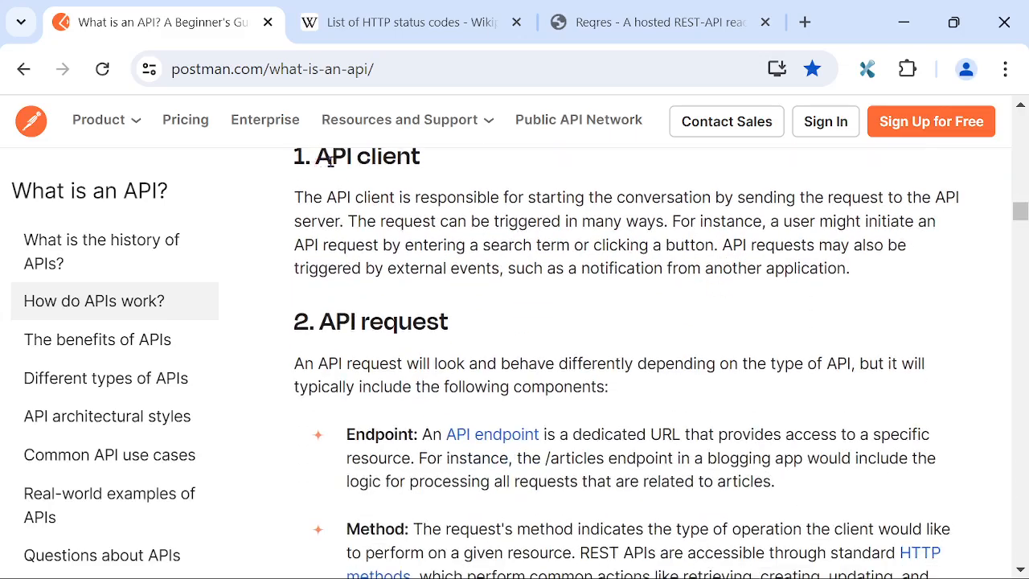
pyautogui.moveTo(323, 163); pyautogui.dragTo(431, 161)
pyautogui.scroll(-2, 536, 311)
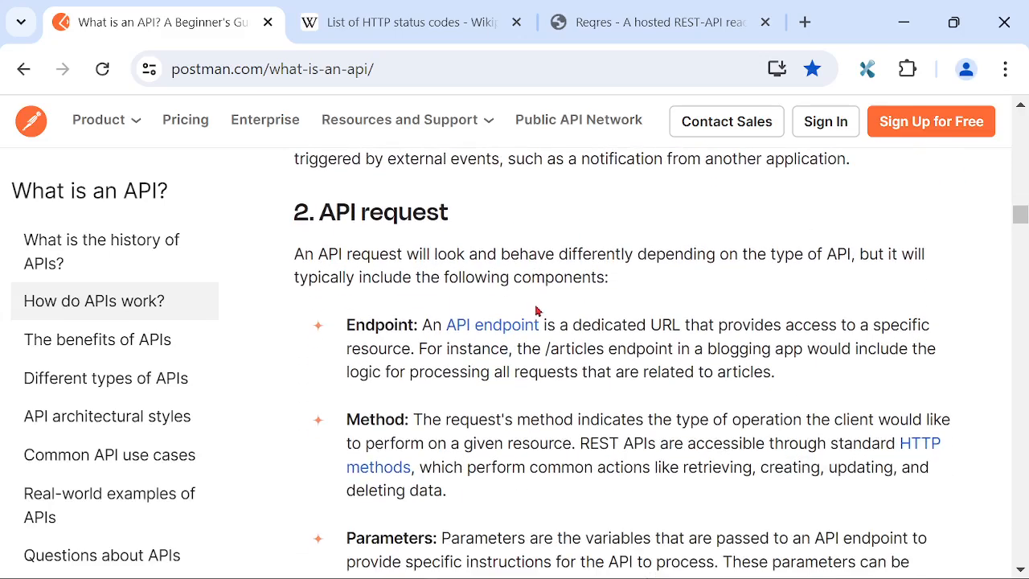
pyautogui.moveTo(322, 212); pyautogui.dragTo(455, 220)
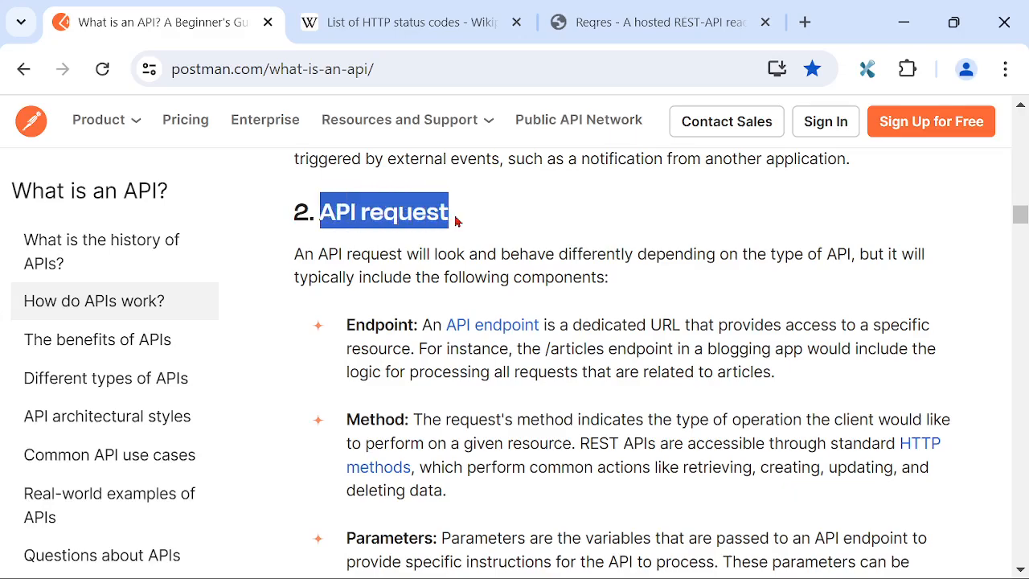
pyautogui.click(530, 231)
# Examine the API request components, highlighting "dedicated URL", "Parameters", "Request headers" and "Request body"
pyautogui.scroll(-2, 679, 230)
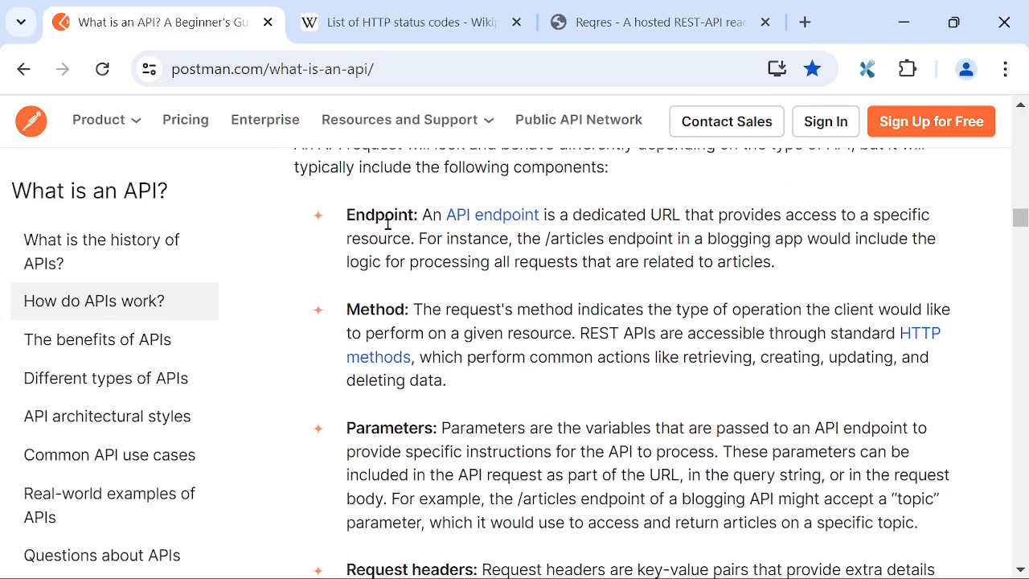
pyautogui.moveTo(571, 216); pyautogui.dragTo(686, 215)
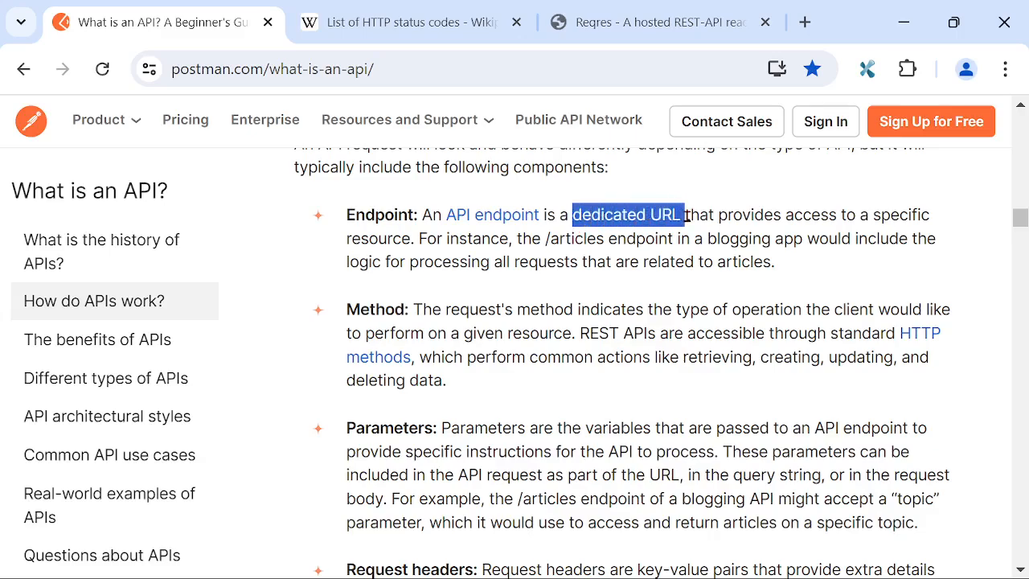
pyautogui.click(607, 300)
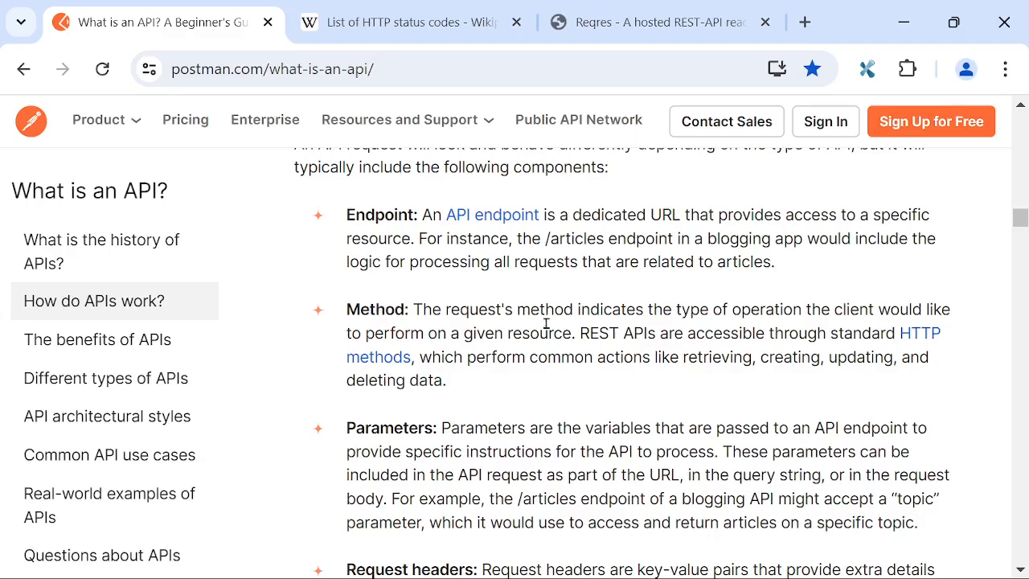
pyautogui.scroll(-4, 657, 313)
pyautogui.scroll(3, 454, 264)
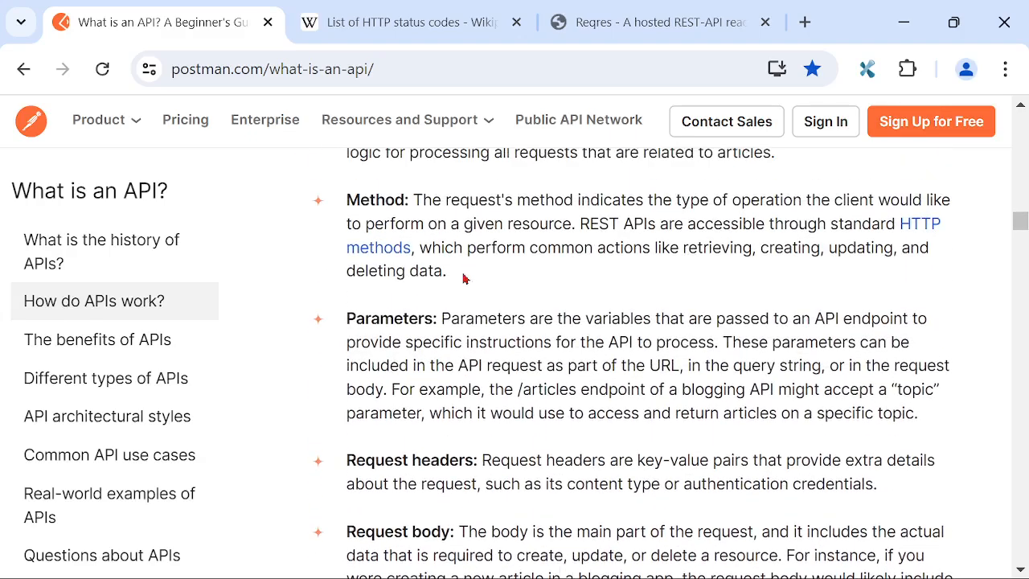
pyautogui.doubleClick(397, 319)
pyautogui.scroll(-1, 606, 319)
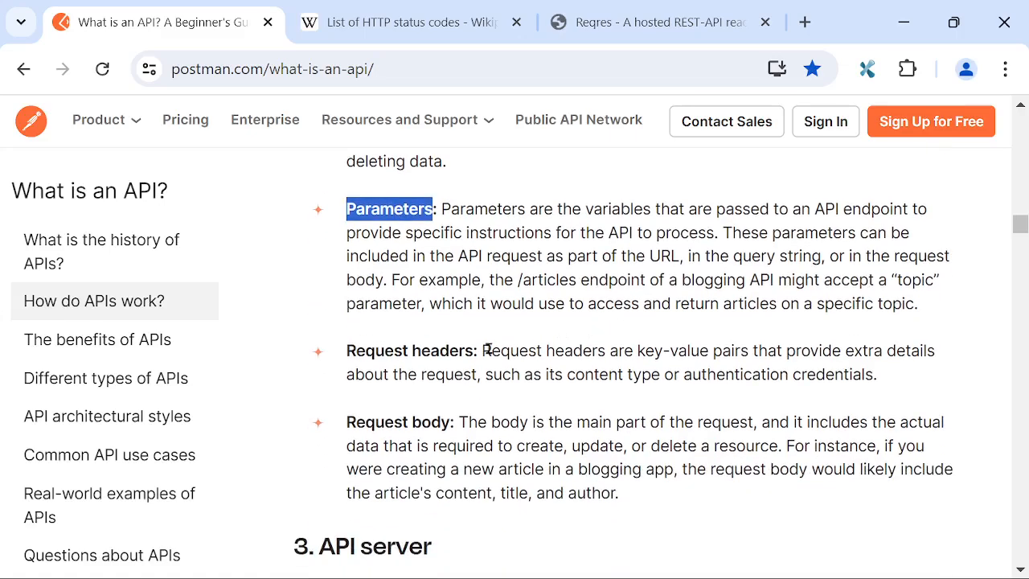
pyautogui.moveTo(345, 351); pyautogui.dragTo(490, 352)
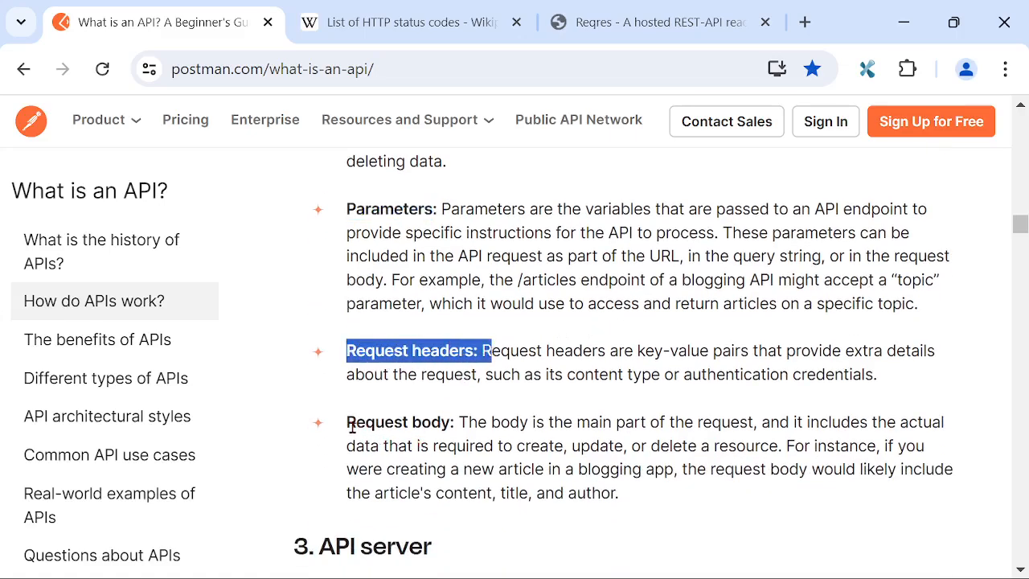
pyautogui.moveTo(352, 426); pyautogui.dragTo(468, 423)
pyautogui.click(643, 354)
pyautogui.scroll(-2, 667, 338)
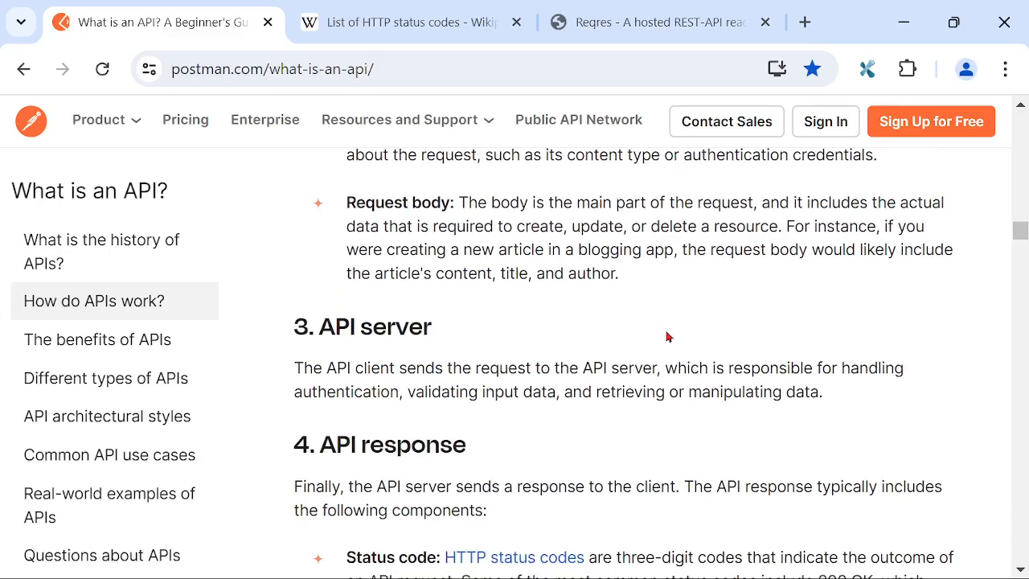
# Highlight the "API server" and "API response" headings and review the components of an API response
pyautogui.scroll(-1, 667, 337)
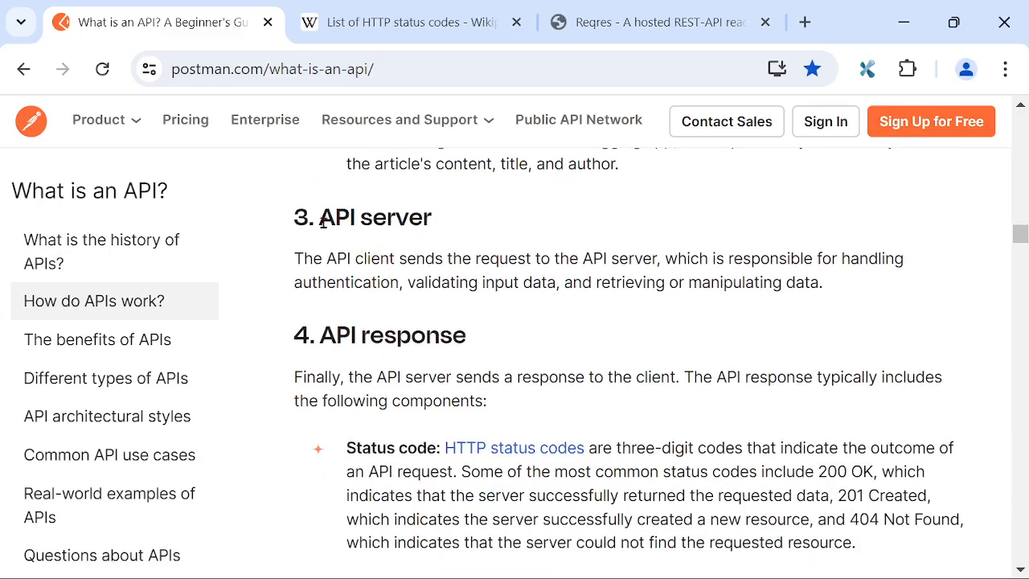
pyautogui.moveTo(320, 219); pyautogui.dragTo(434, 233)
pyautogui.scroll(-2, 627, 274)
pyautogui.scroll(1, 632, 278)
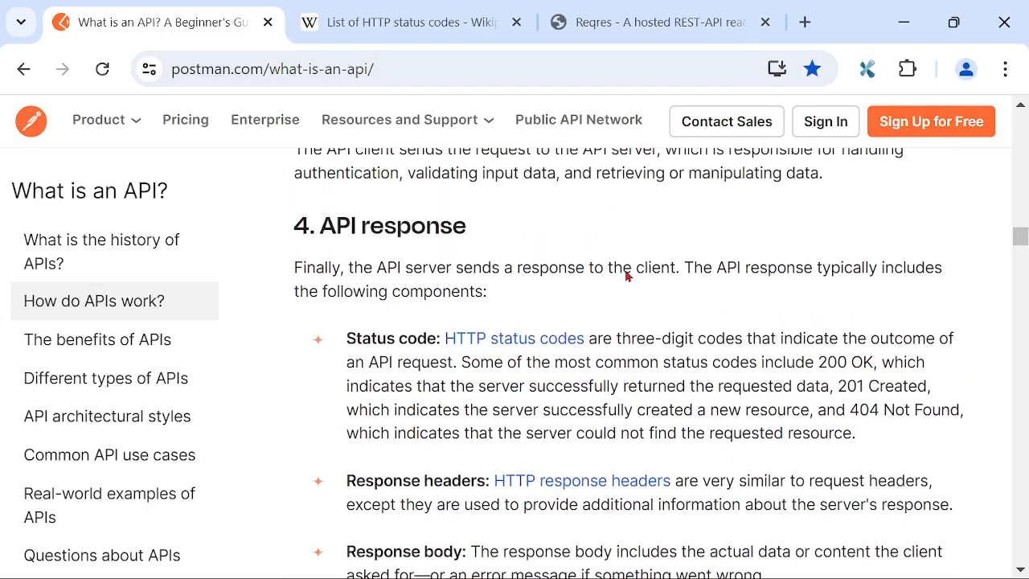
pyautogui.moveTo(321, 229); pyautogui.dragTo(473, 225)
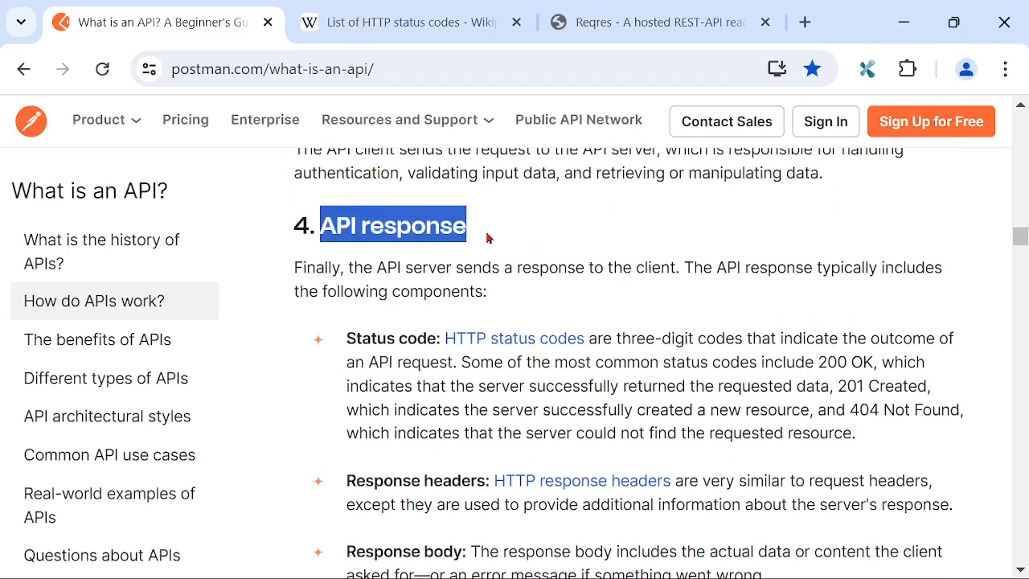
pyautogui.click(564, 245)
pyautogui.scroll(-1, 670, 252)
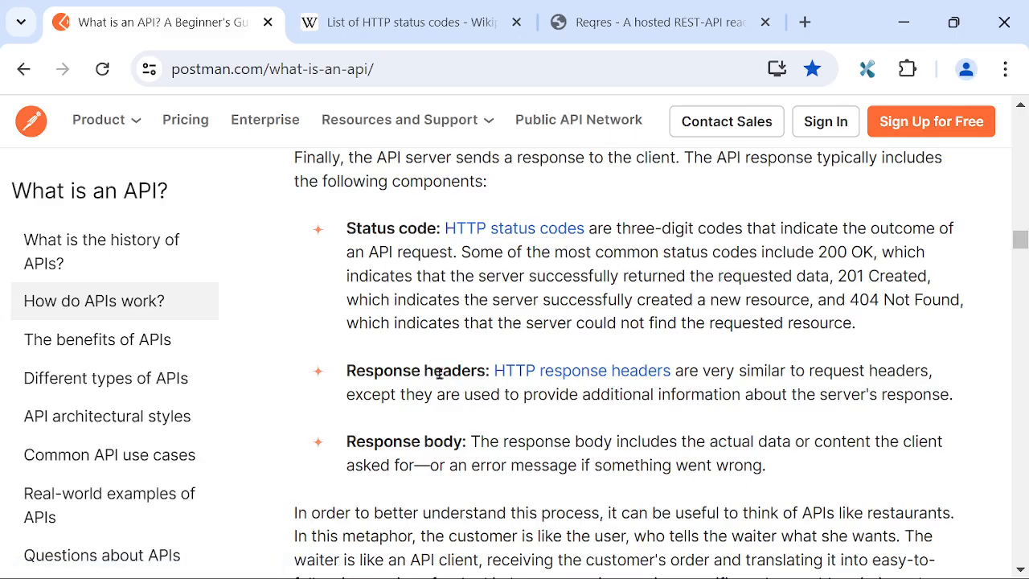
# Close the API article and view the Wikipedia list of HTTP status codes down to its five response classes
pyautogui.click(267, 22)
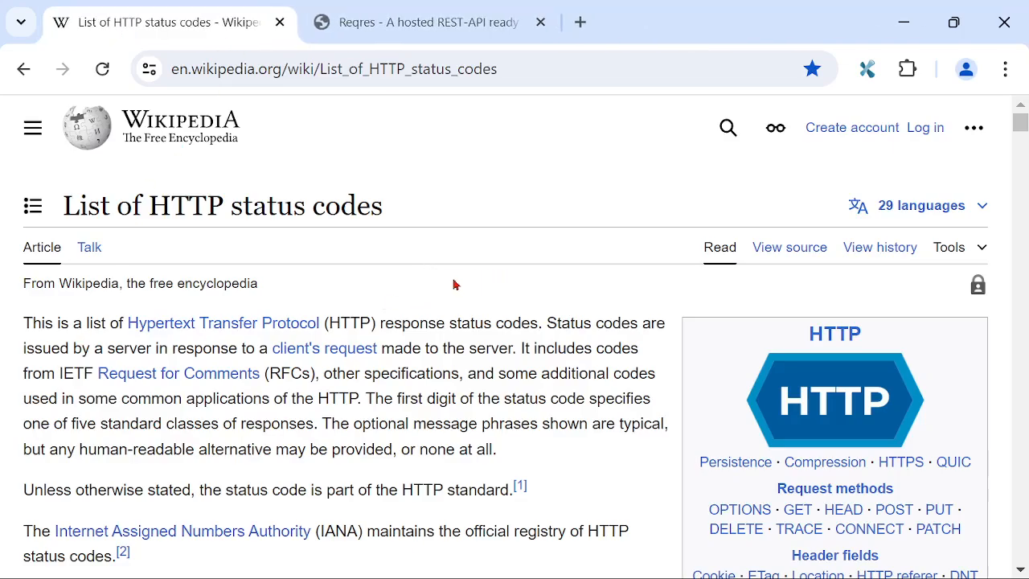
pyautogui.moveTo(150, 205); pyautogui.dragTo(441, 212)
pyautogui.scroll(-1, 535, 218)
pyautogui.scroll(-5, 535, 219)
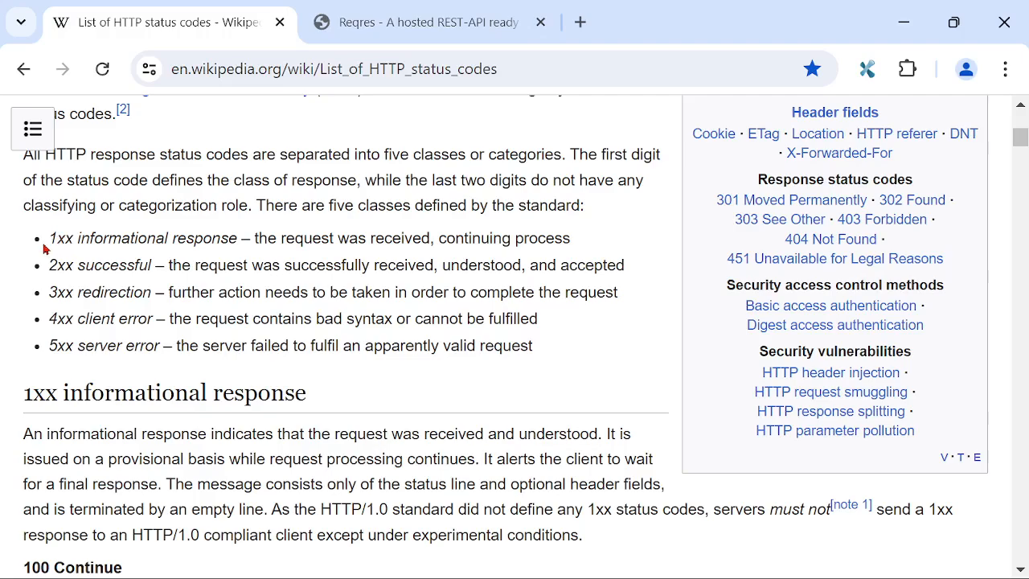
# Highlight the five HTTP status code classes one by one, from 1xx informational response to 5xx server error, and clear the selection
pyautogui.moveTo(50, 238); pyautogui.dragTo(234, 236)
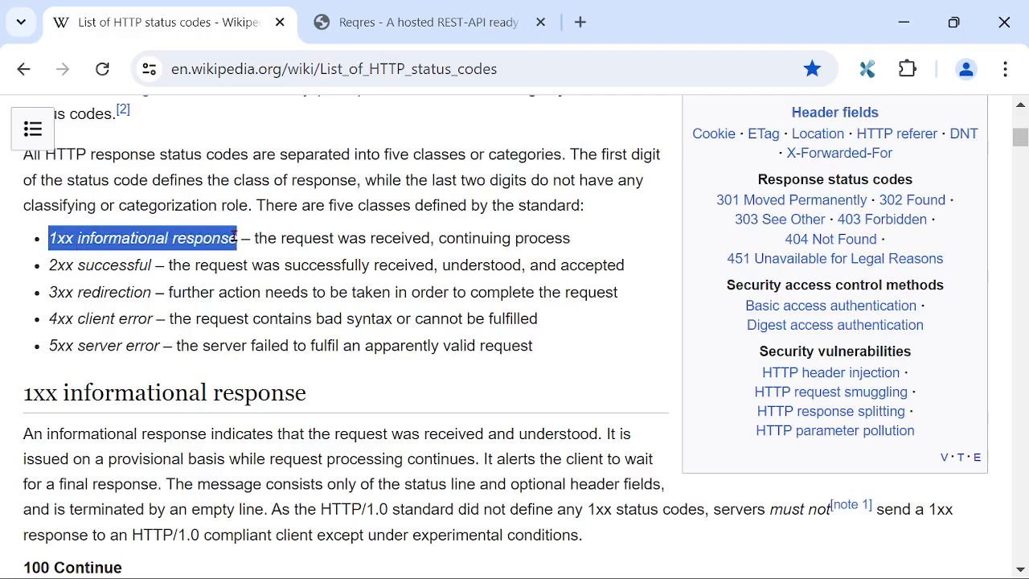
pyautogui.click(53, 265)
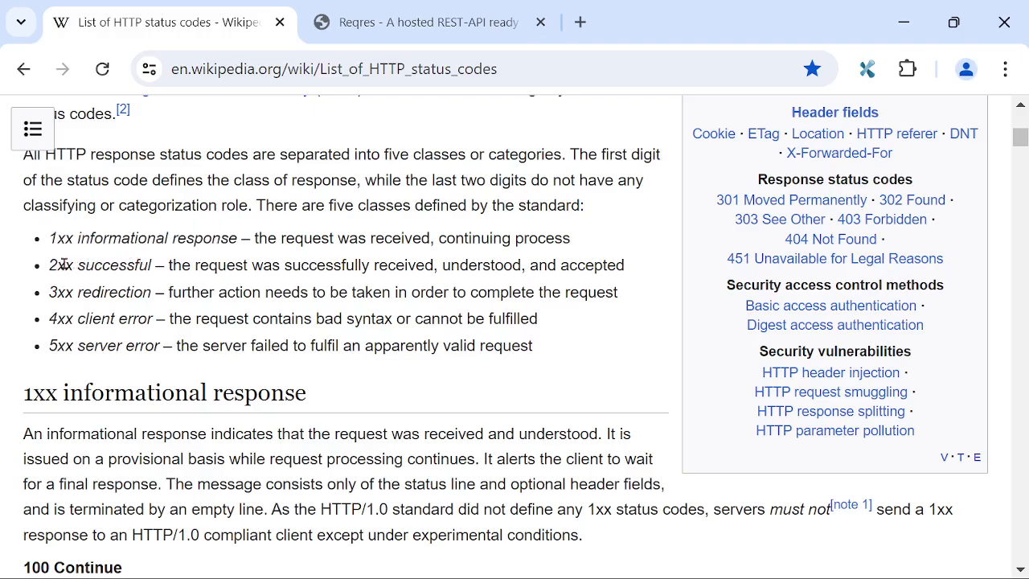
pyautogui.moveTo(50, 265); pyautogui.dragTo(155, 265)
pyautogui.moveTo(50, 293); pyautogui.dragTo(155, 292)
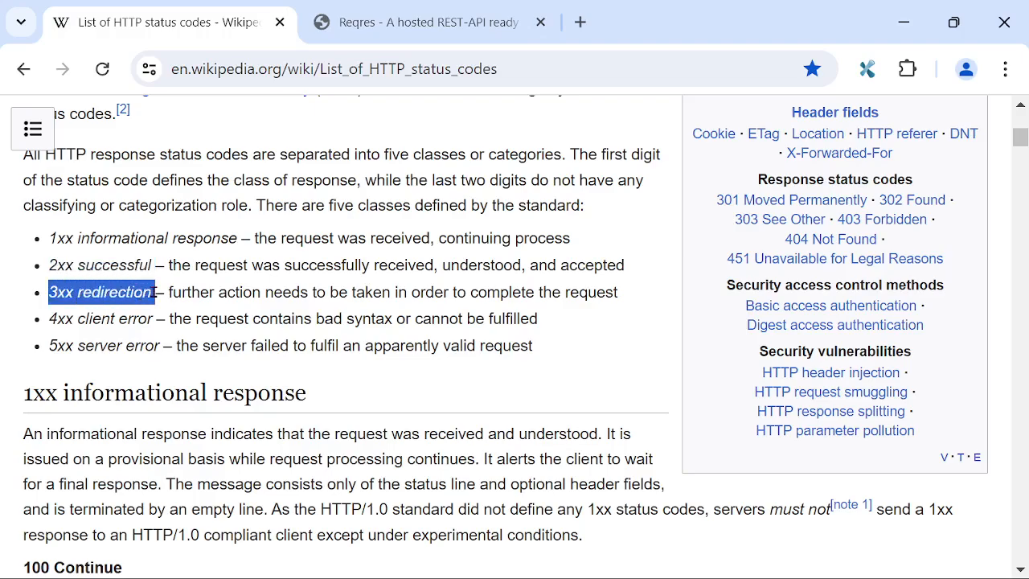
pyautogui.click(52, 320)
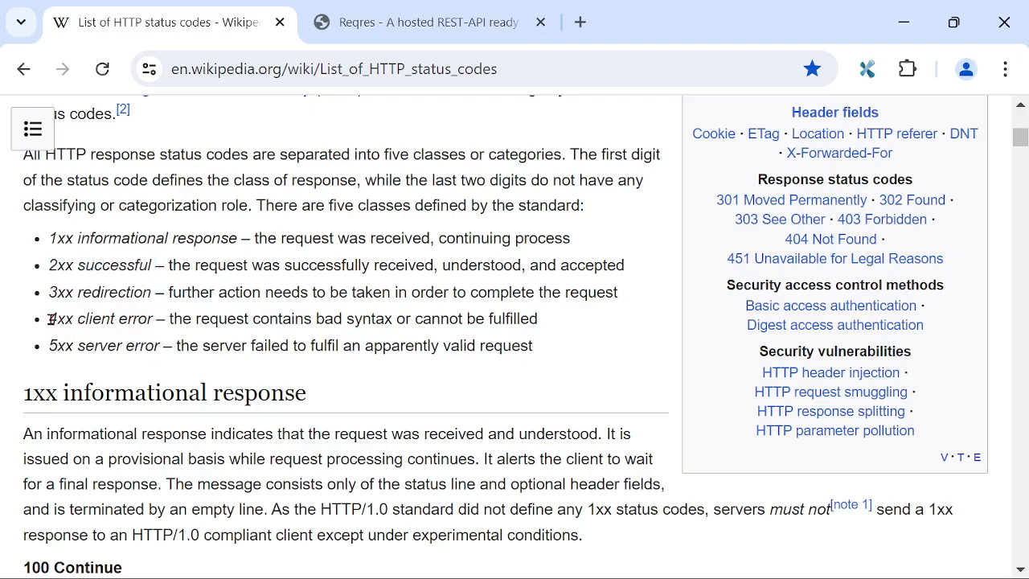
pyautogui.moveTo(50, 293); pyautogui.dragTo(155, 292)
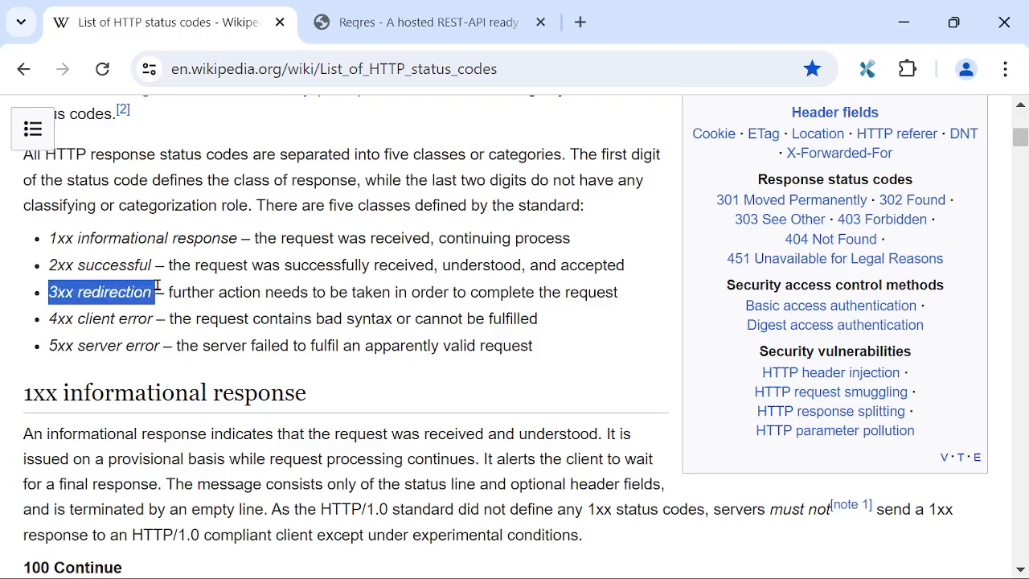
pyautogui.click(52, 319)
pyautogui.moveTo(50, 319); pyautogui.dragTo(159, 321)
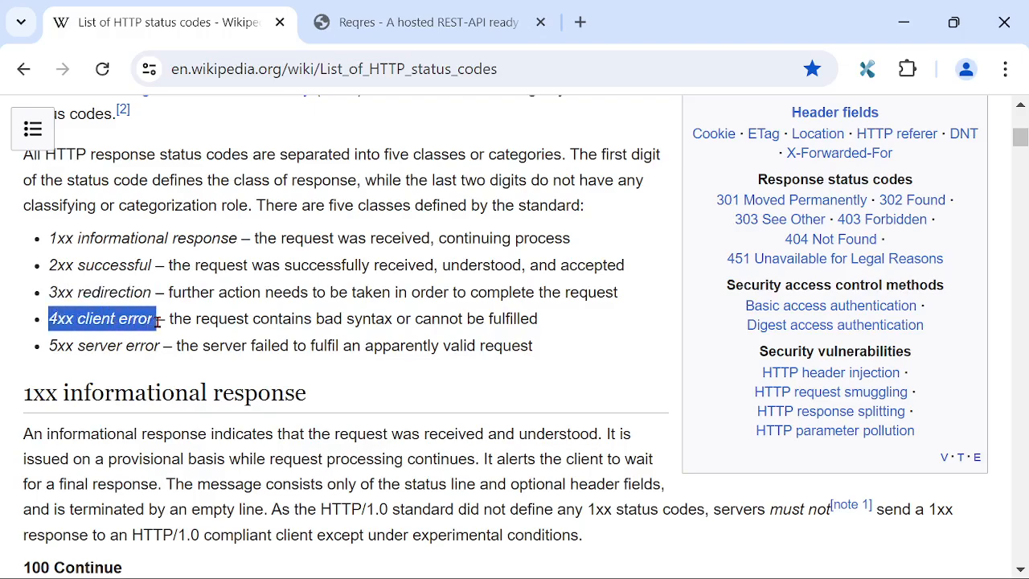
pyautogui.moveTo(50, 346); pyautogui.dragTo(172, 346)
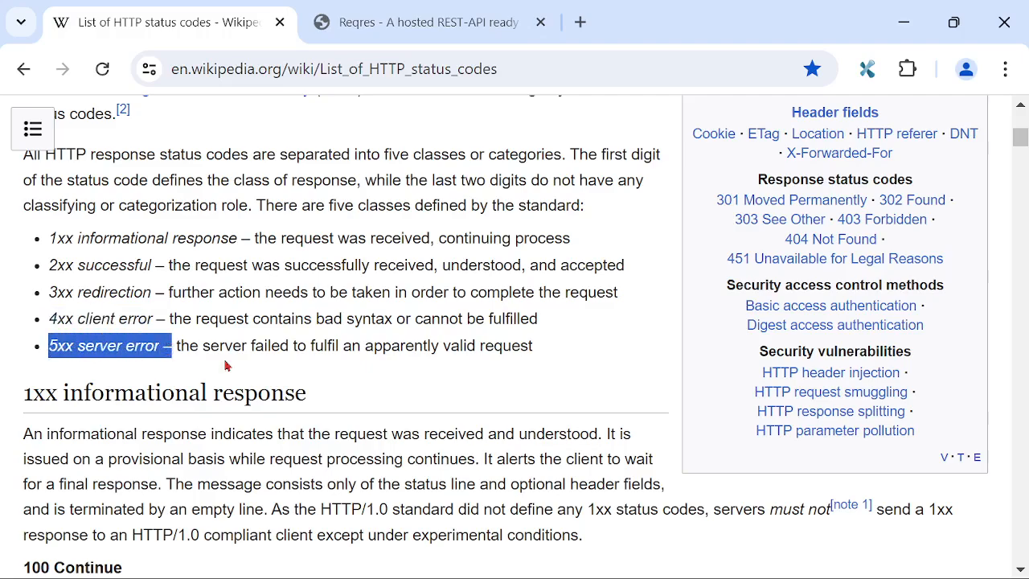
pyautogui.click(336, 394)
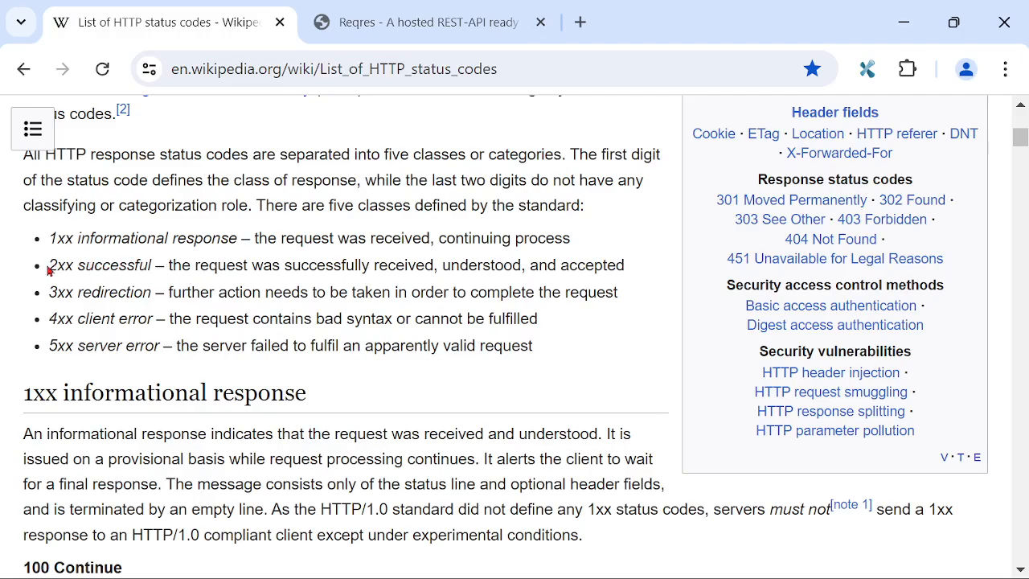
# Highlight the 2xx successful, 4xx client error and 5xx server error classes in turn
pyautogui.moveTo(50, 265); pyautogui.dragTo(150, 267)
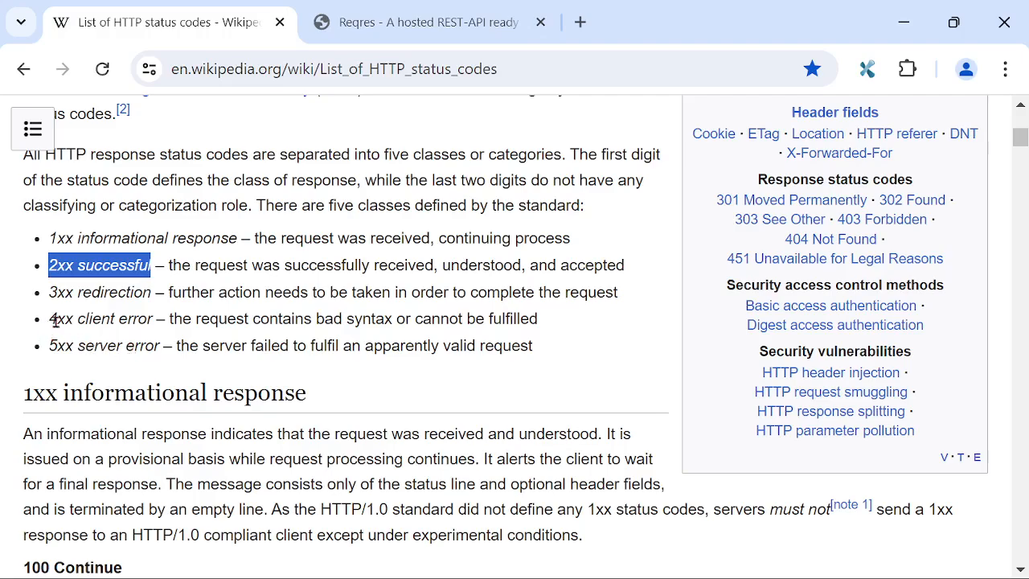
pyautogui.moveTo(50, 320); pyautogui.dragTo(155, 318)
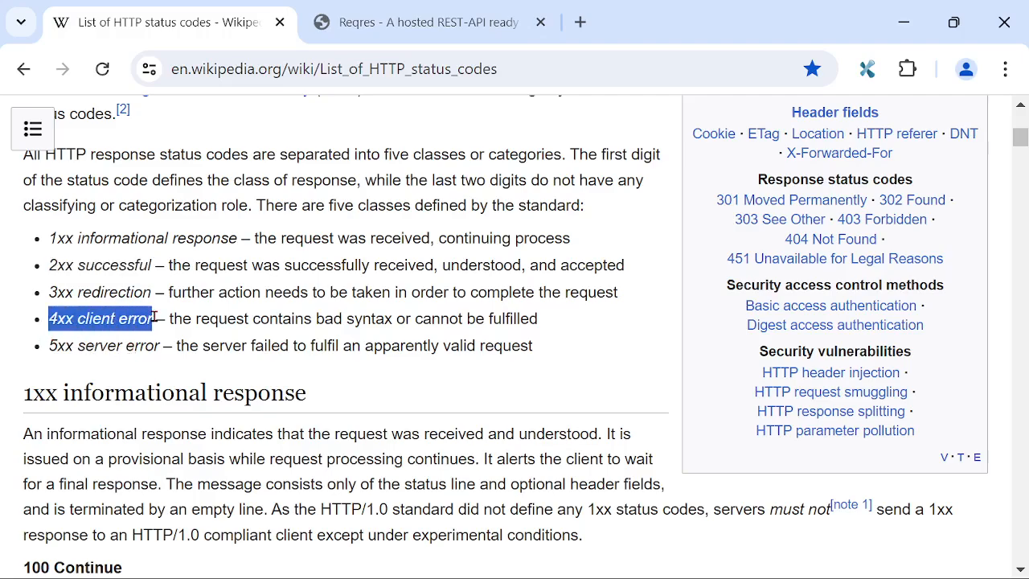
pyautogui.moveTo(51, 347); pyautogui.dragTo(157, 344)
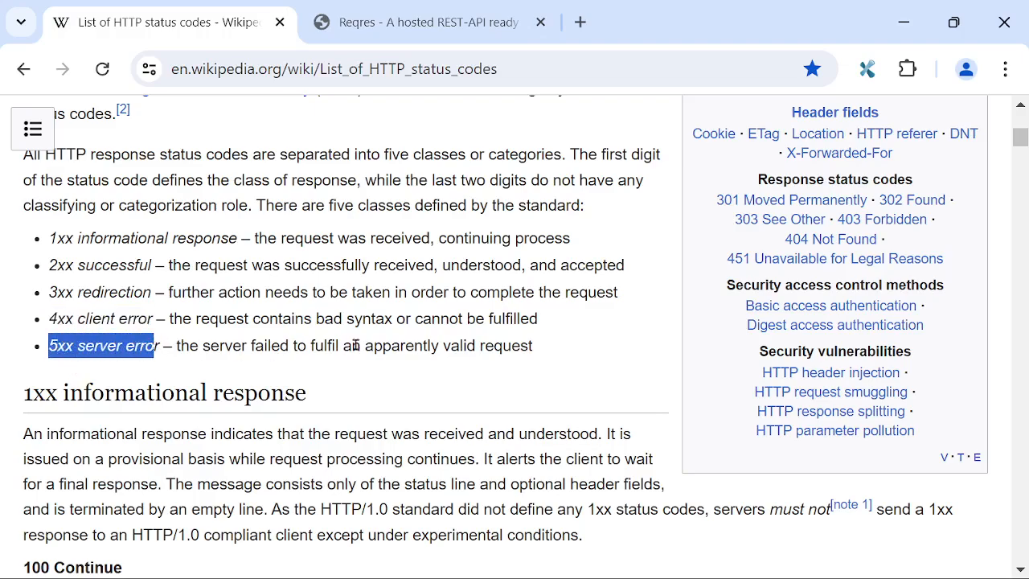
# Highlight the "200 OK" and "201 Created" headings in the 2xx success section, then clear the selection
pyautogui.click(474, 322)
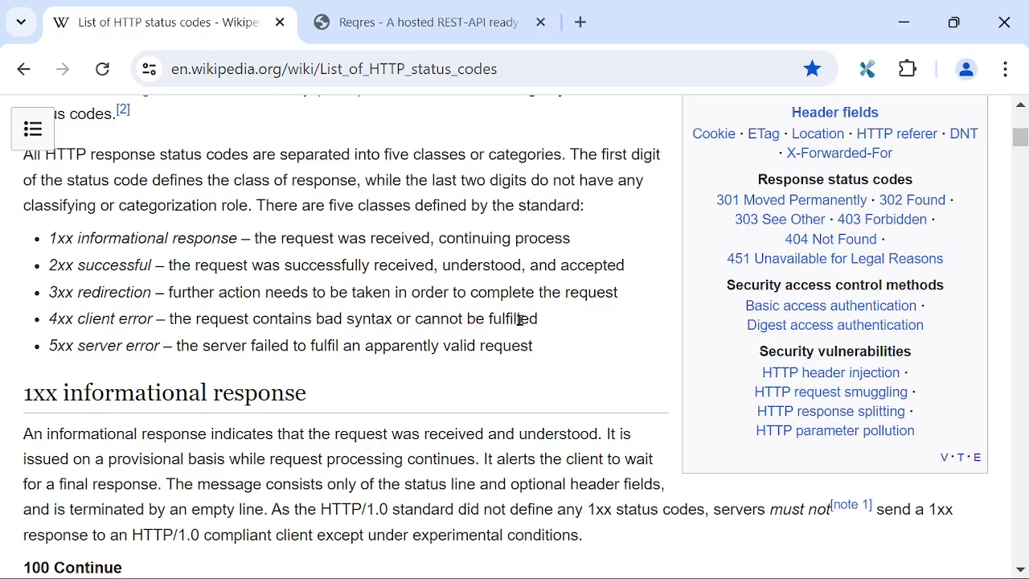
pyautogui.scroll(-7, 540, 308)
pyautogui.scroll(-4, 542, 293)
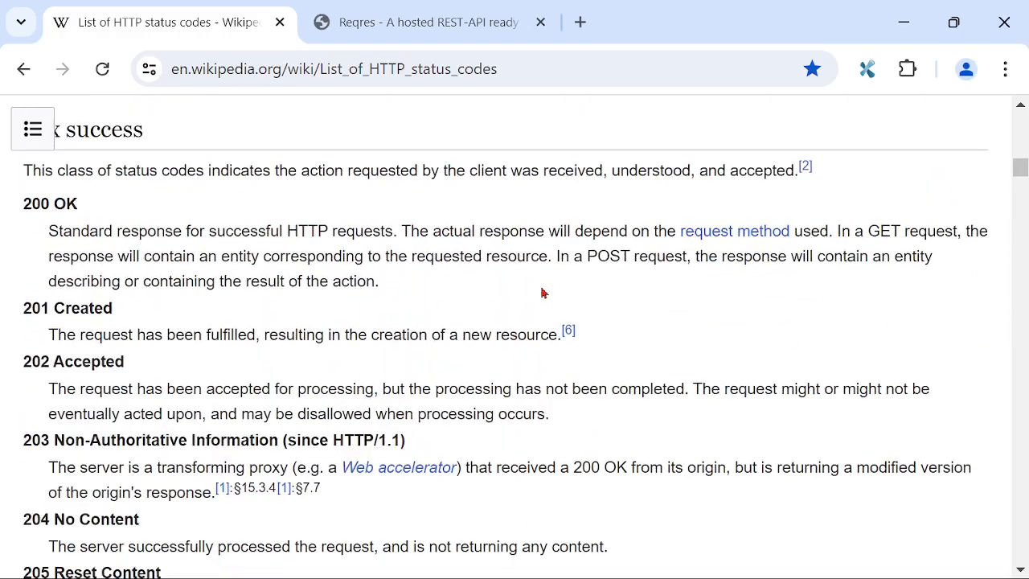
pyautogui.scroll(1, 539, 294)
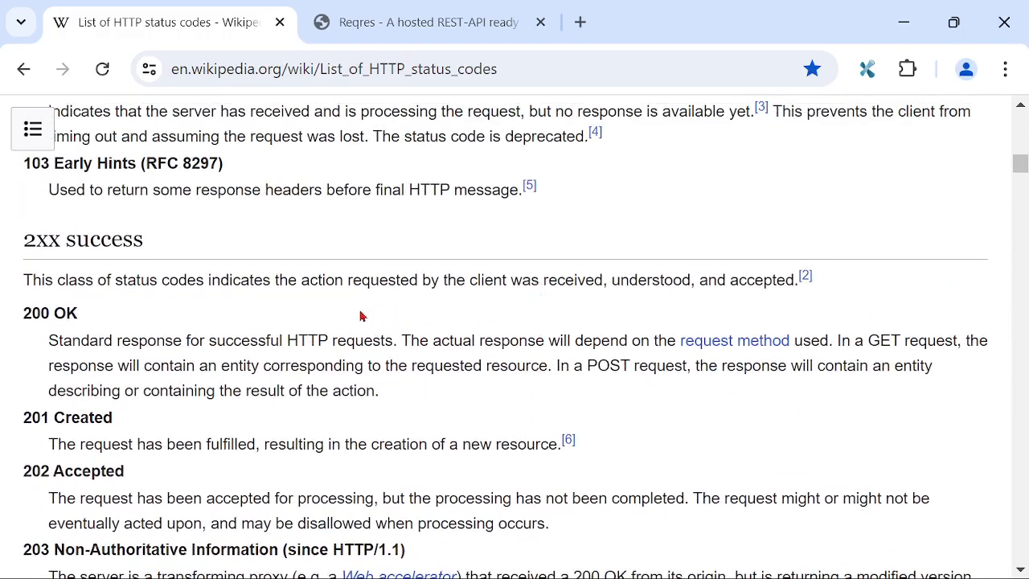
pyautogui.moveTo(23, 314); pyautogui.dragTo(86, 321)
pyautogui.scroll(-1, 502, 365)
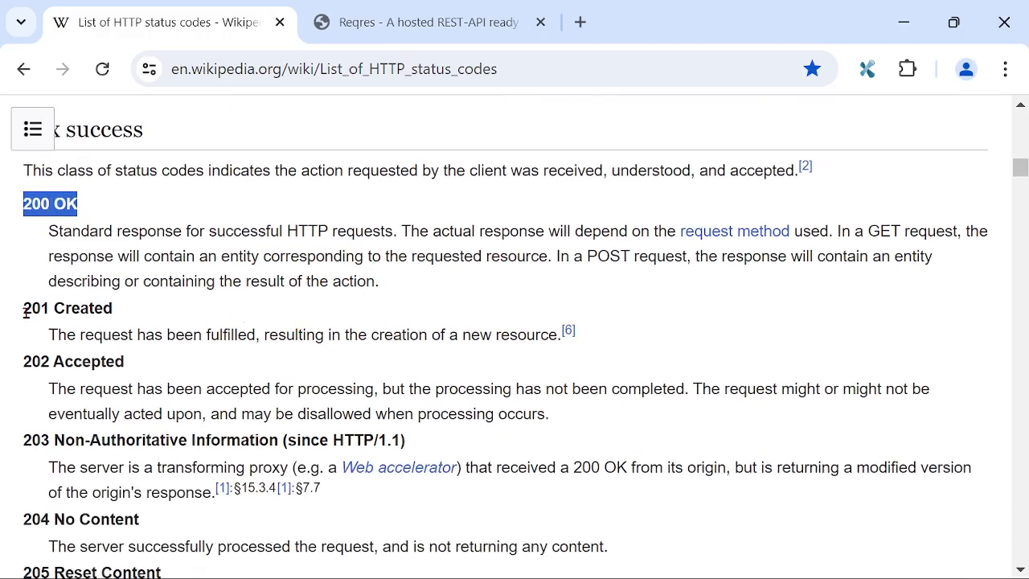
pyautogui.moveTo(24, 313); pyautogui.dragTo(131, 320)
pyautogui.click(540, 372)
# Highlight the "400 Bad Request" and "401 Unauthorized" headings in the 4xx client errors section
pyautogui.scroll(-3, 649, 341)
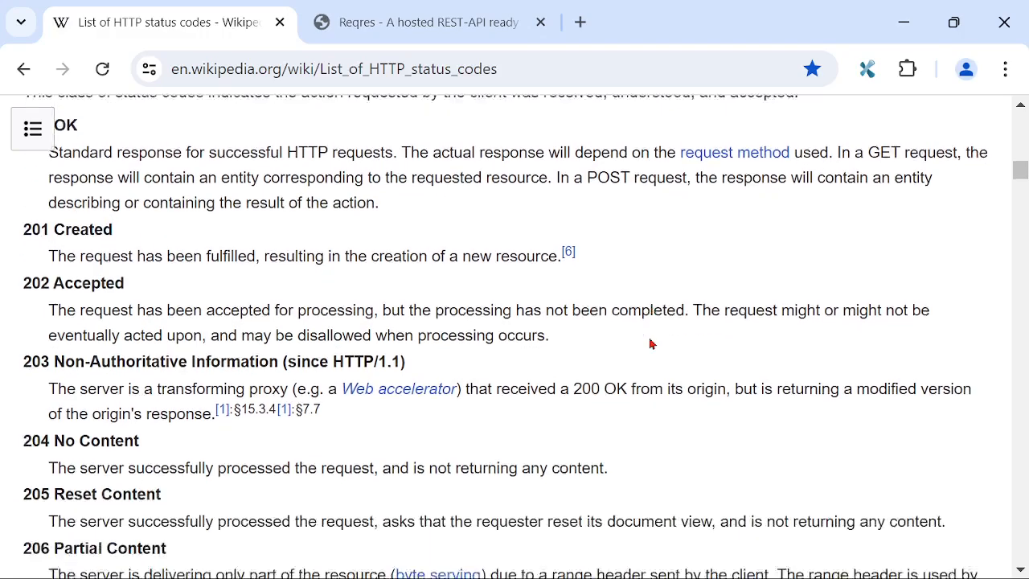
pyautogui.scroll(-8, 648, 332)
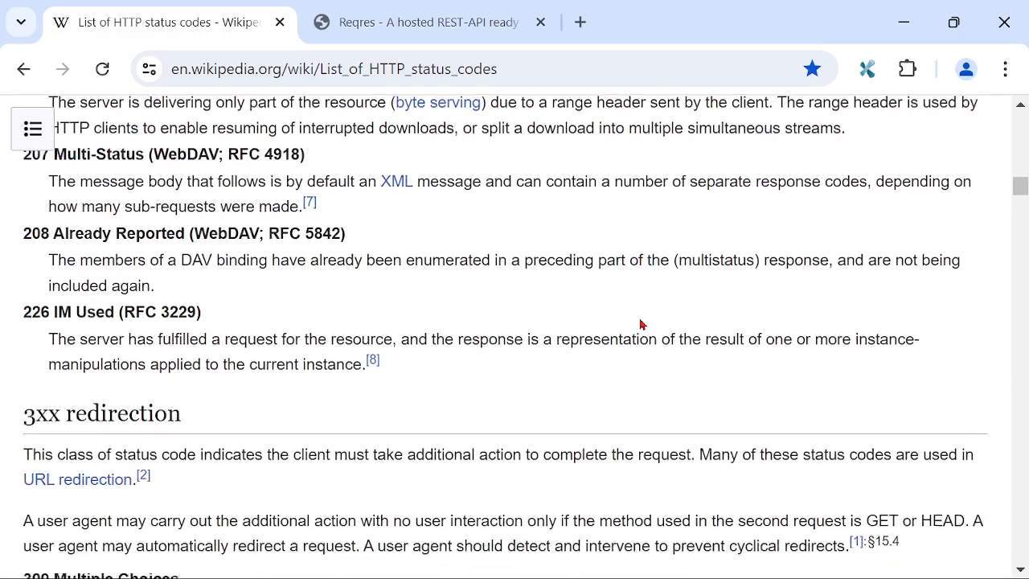
pyautogui.scroll(-8, 626, 315)
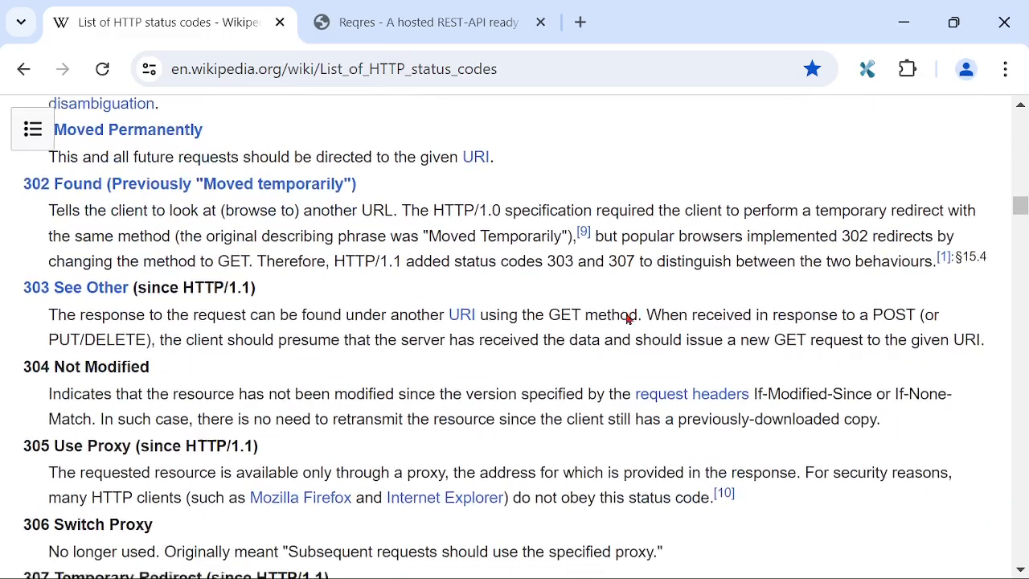
pyautogui.scroll(-2, 628, 319)
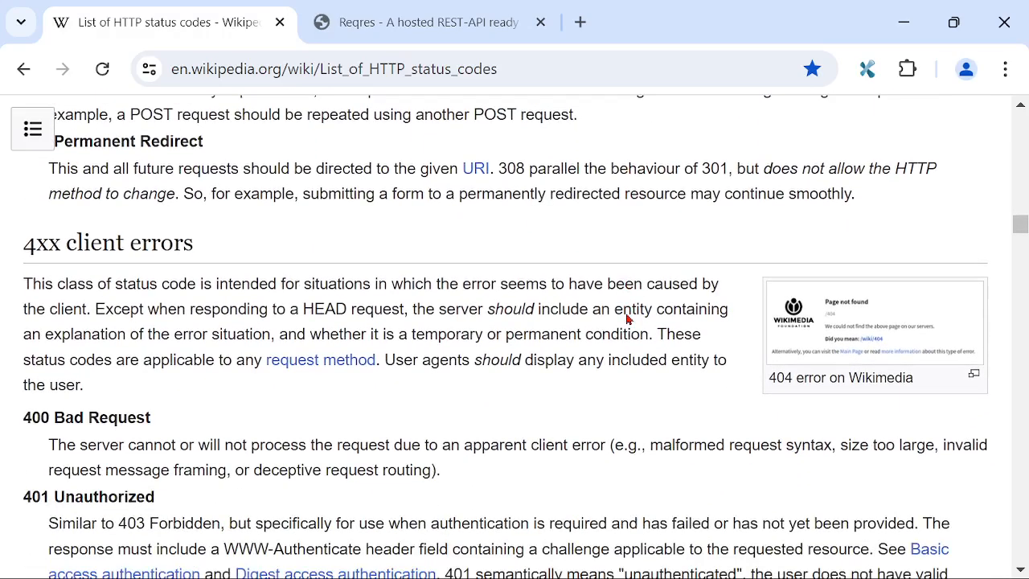
pyautogui.scroll(-2, 626, 314)
pyautogui.scroll(2, 627, 315)
pyautogui.moveTo(24, 424); pyautogui.dragTo(155, 426)
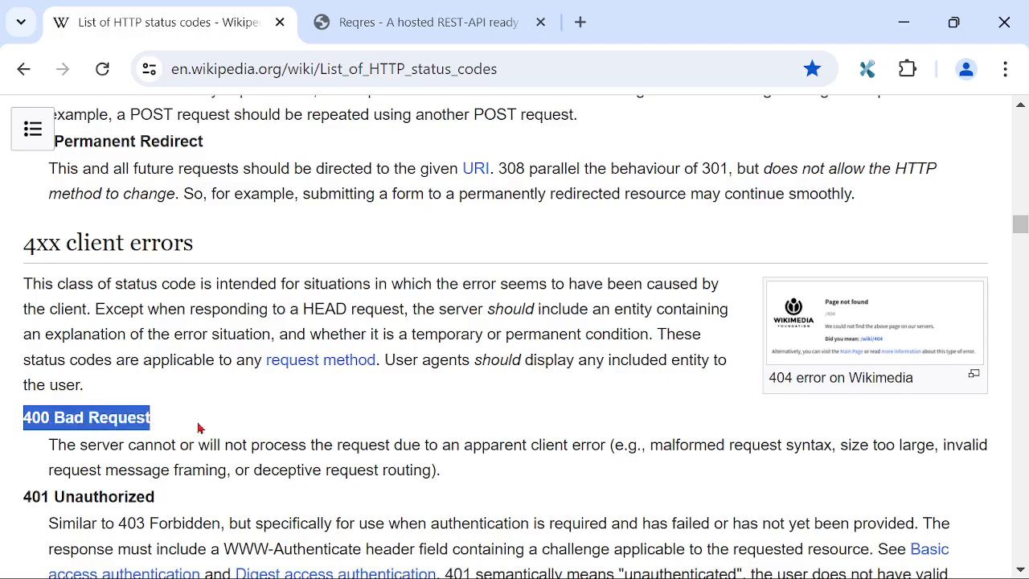
pyautogui.scroll(-4, 483, 359)
pyautogui.moveTo(24, 277); pyautogui.dragTo(165, 286)
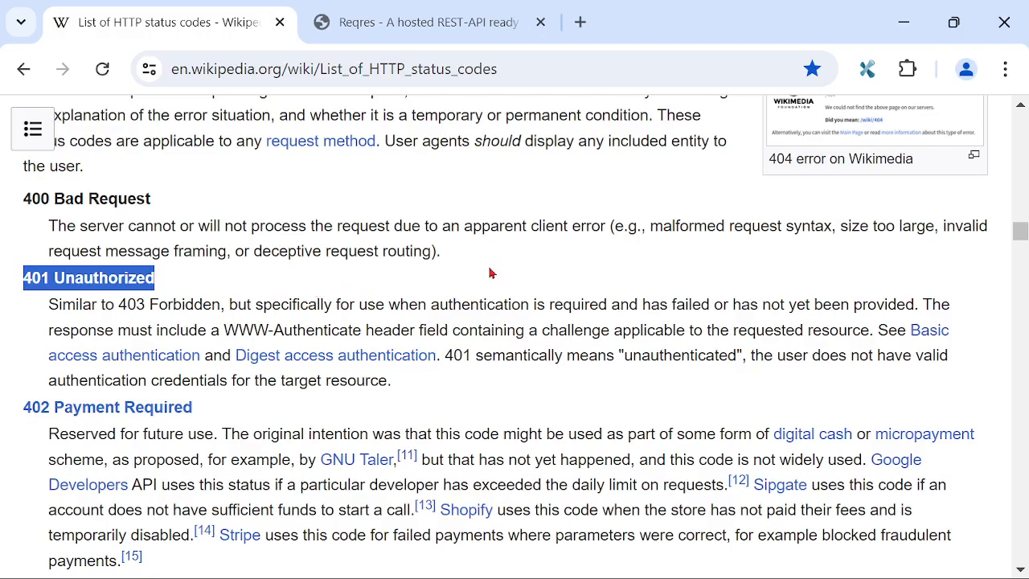
# Preview the "402 Payment Required" and "404 Not Found" links in the 4xx client errors section
pyautogui.scroll(-2, 488, 274)
pyautogui.moveTo(76, 309)
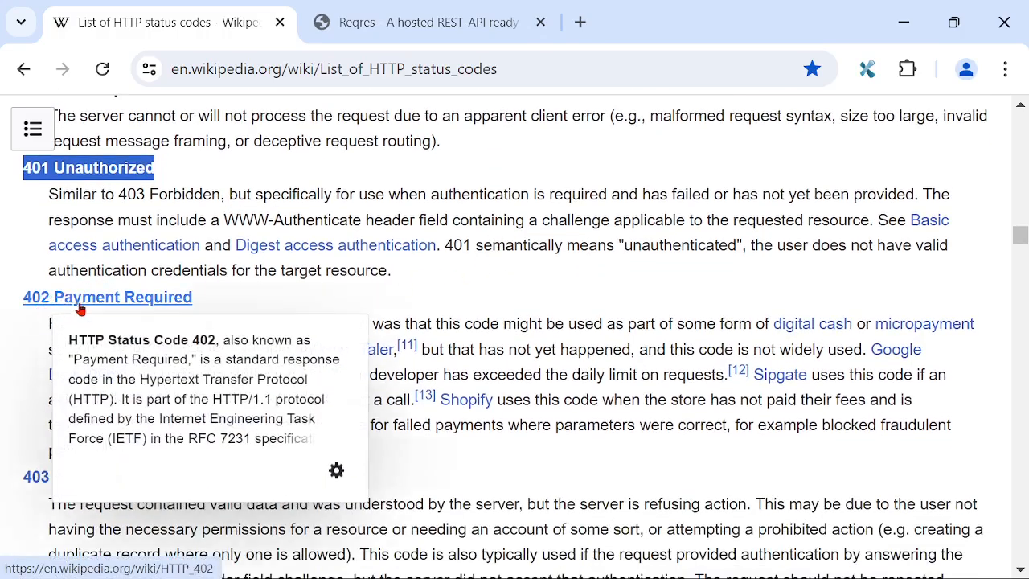
pyautogui.click(487, 286)
pyautogui.scroll(-4, 499, 281)
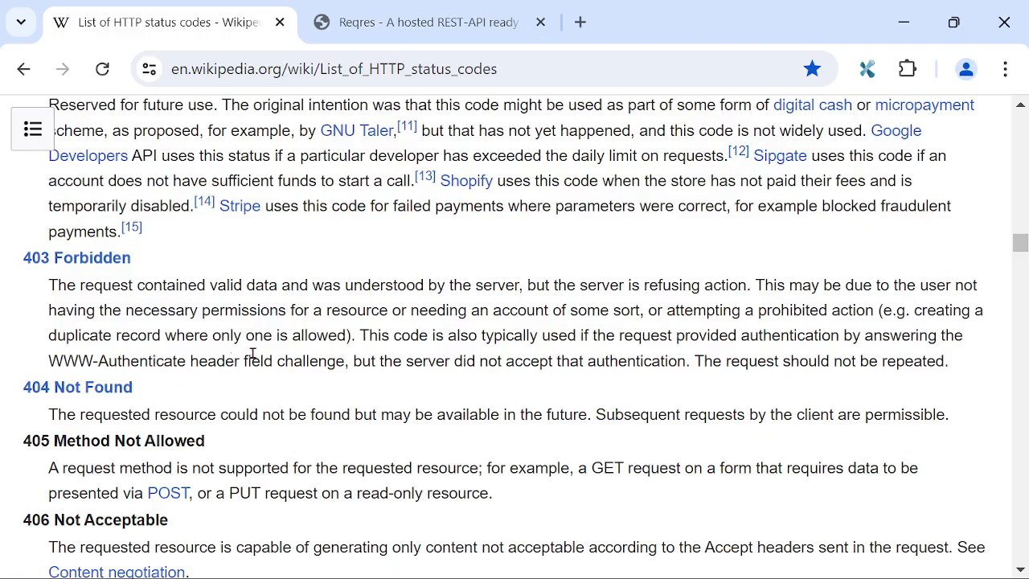
pyautogui.scroll(-2, 291, 327)
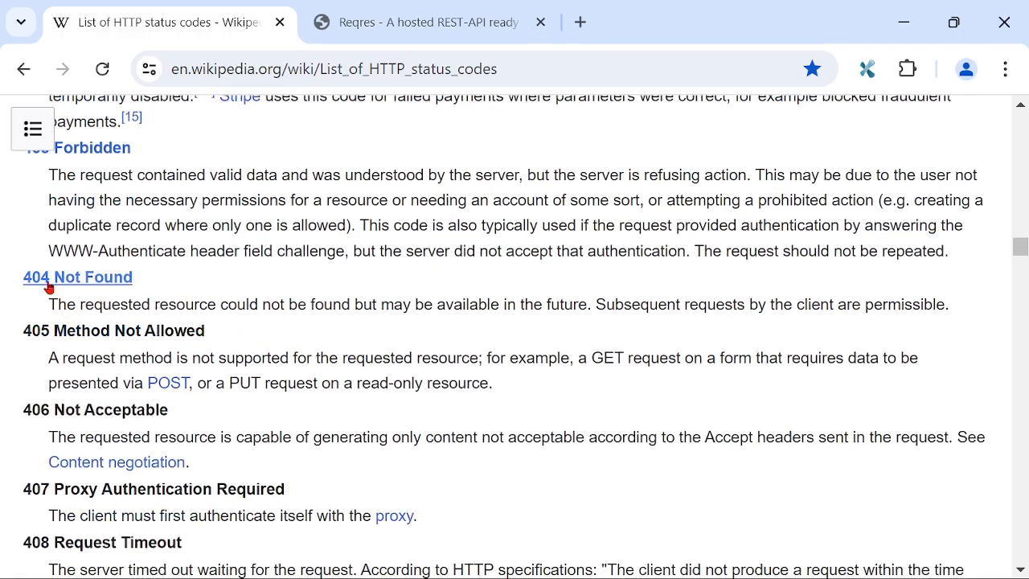
pyautogui.moveTo(48, 287)
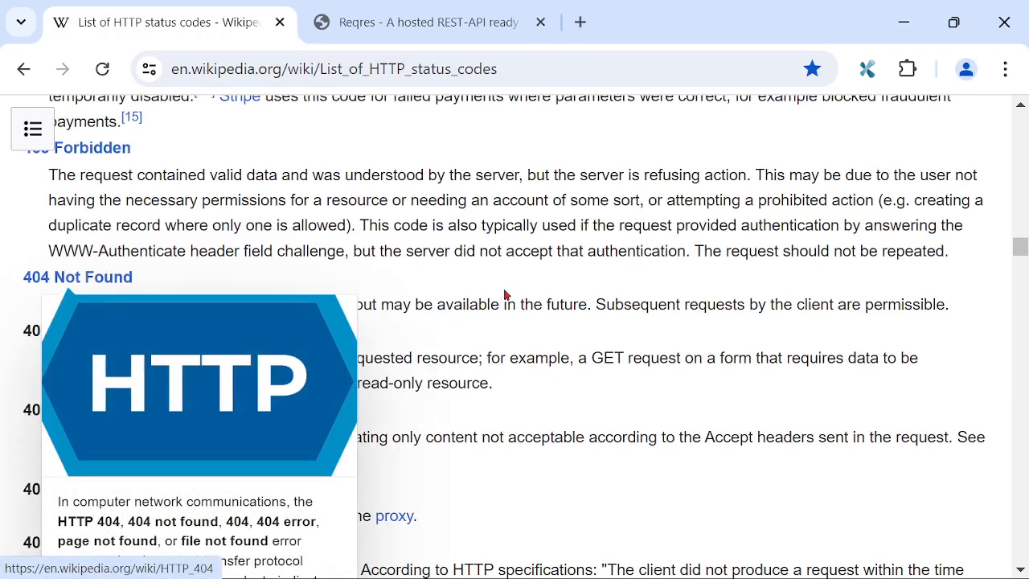
# Highlight the "500 Internal Server Error" heading in the 5xx server errors section and clear the selection
pyautogui.scroll(-7, 531, 289)
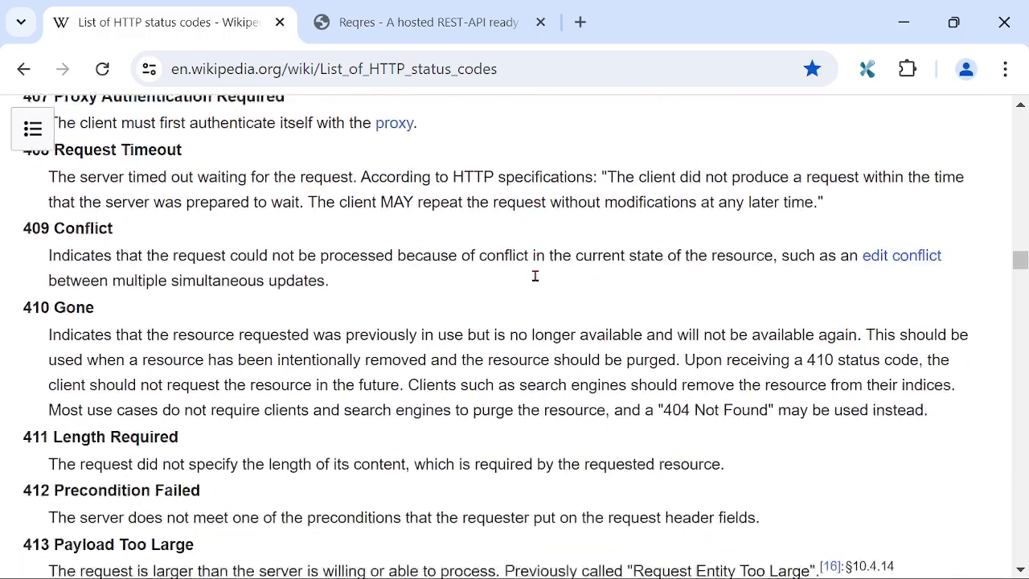
pyautogui.scroll(-5, 536, 263)
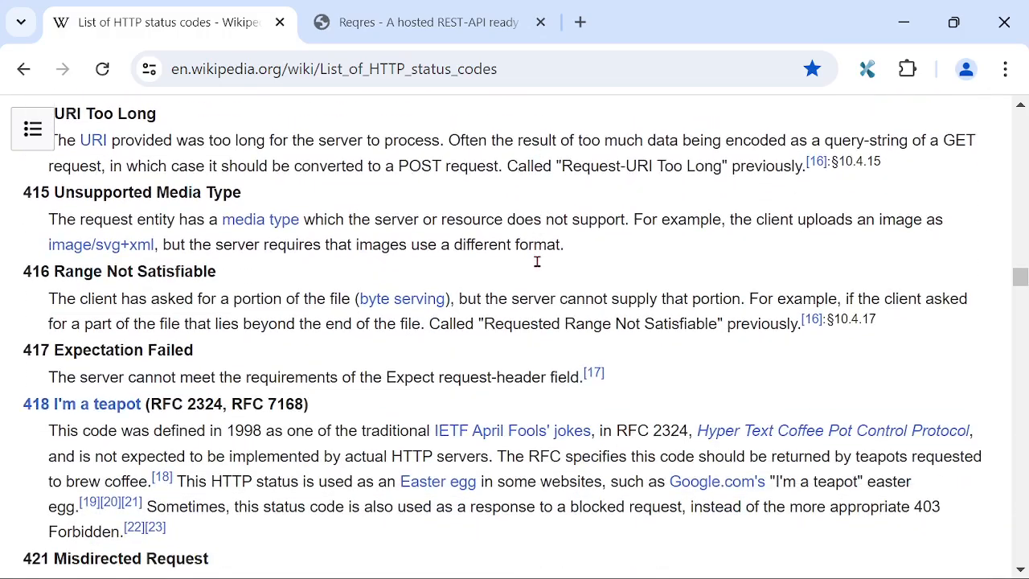
pyautogui.scroll(-8, 533, 261)
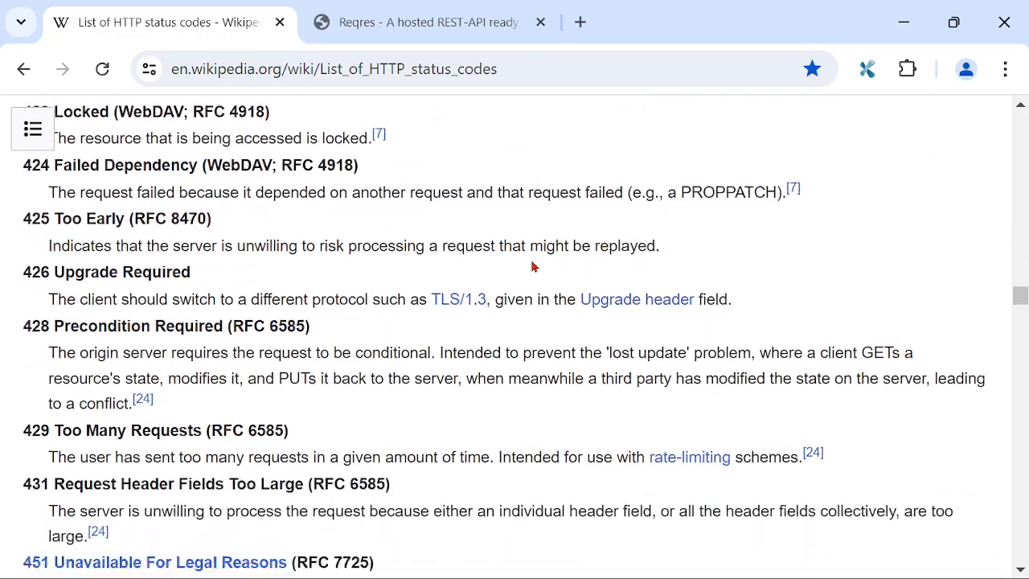
pyautogui.scroll(-3, 533, 266)
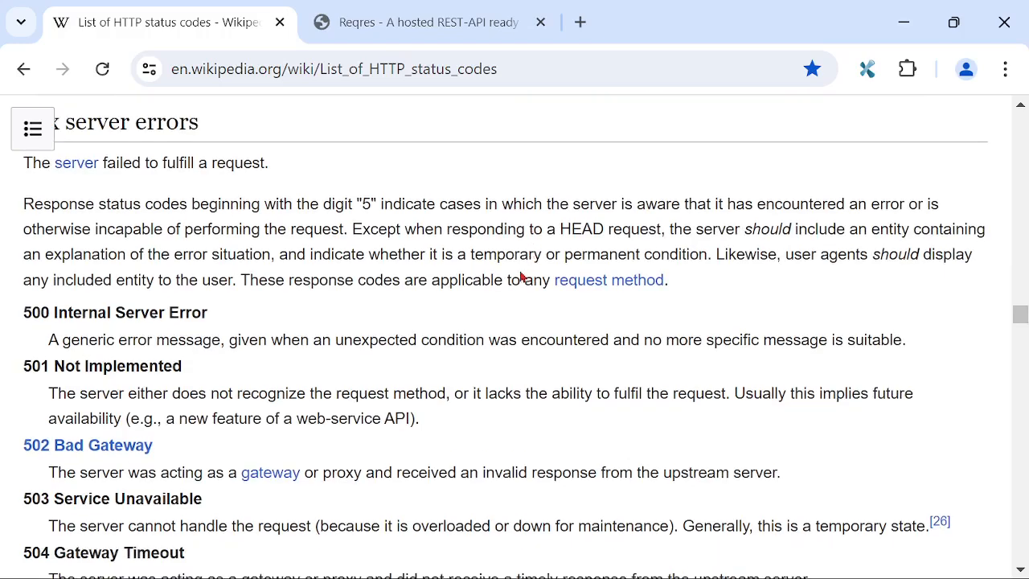
pyautogui.moveTo(25, 312); pyautogui.dragTo(211, 318)
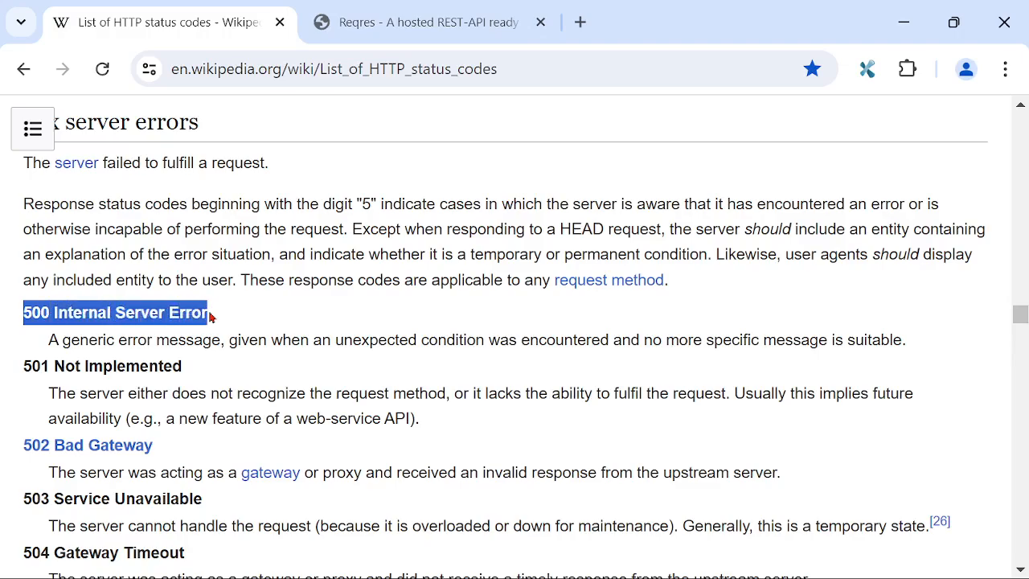
pyautogui.click(274, 320)
# Preview the "502 Bad Gateway" link and close the Wikipedia page to bring up the Reqres site
pyautogui.scroll(-3, 342, 311)
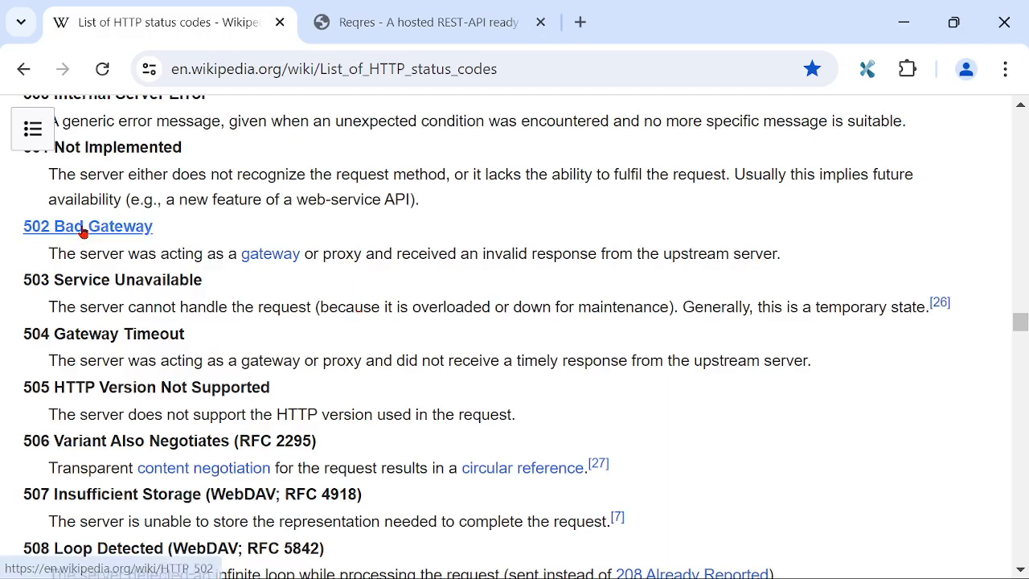
pyautogui.moveTo(82, 232)
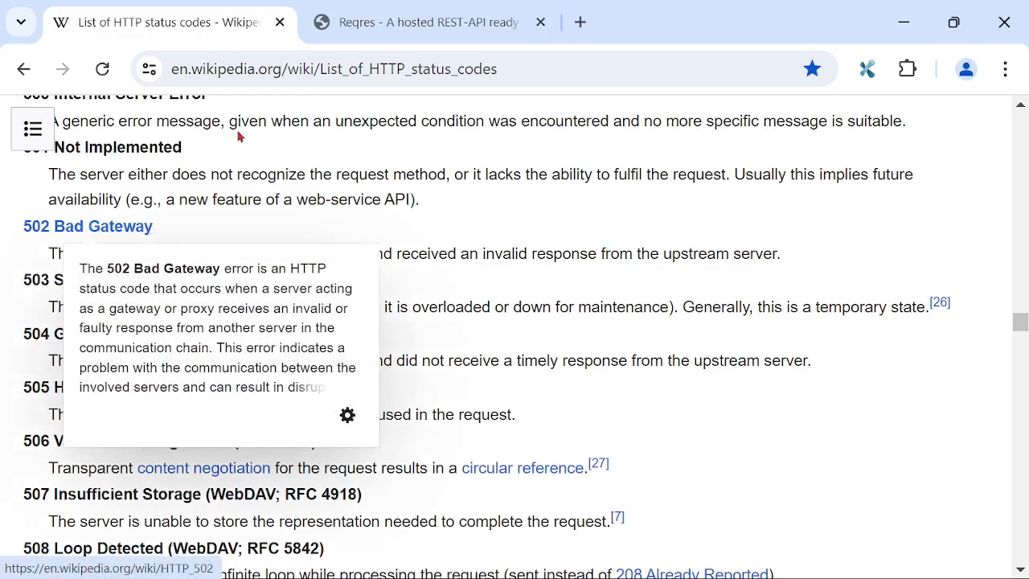
pyautogui.click(279, 23)
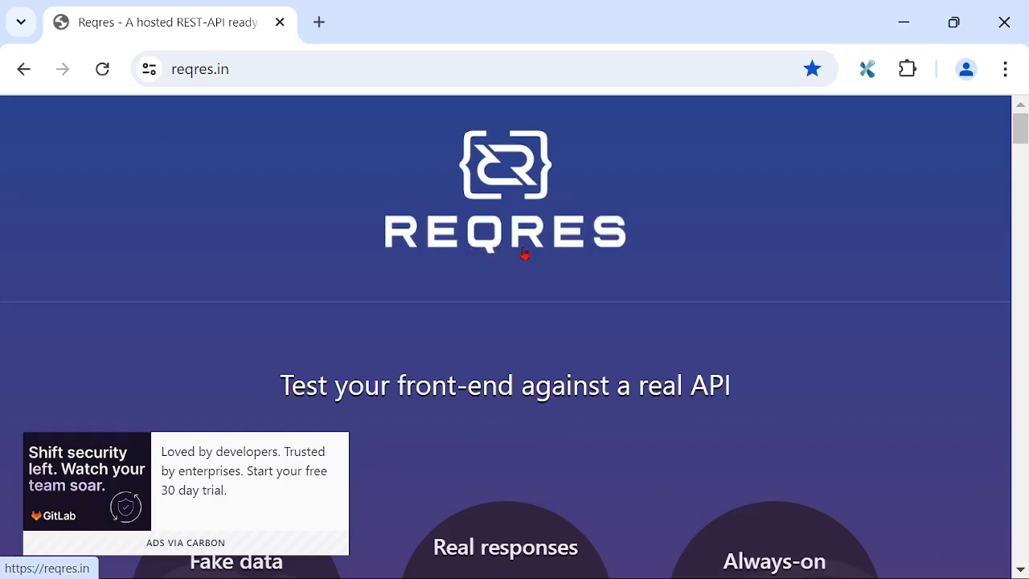
# Highlight the reqres.in address of the Reqres site and clear the selection
pyautogui.moveTo(236, 69); pyautogui.dragTo(146, 70)
pyautogui.click(251, 69)
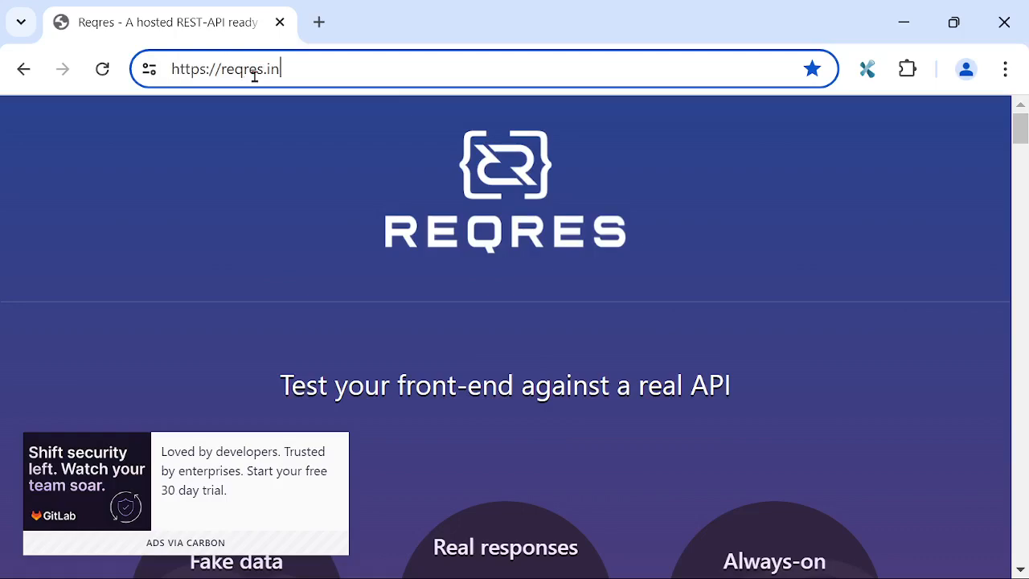
pyautogui.moveTo(215, 69); pyautogui.dragTo(298, 78)
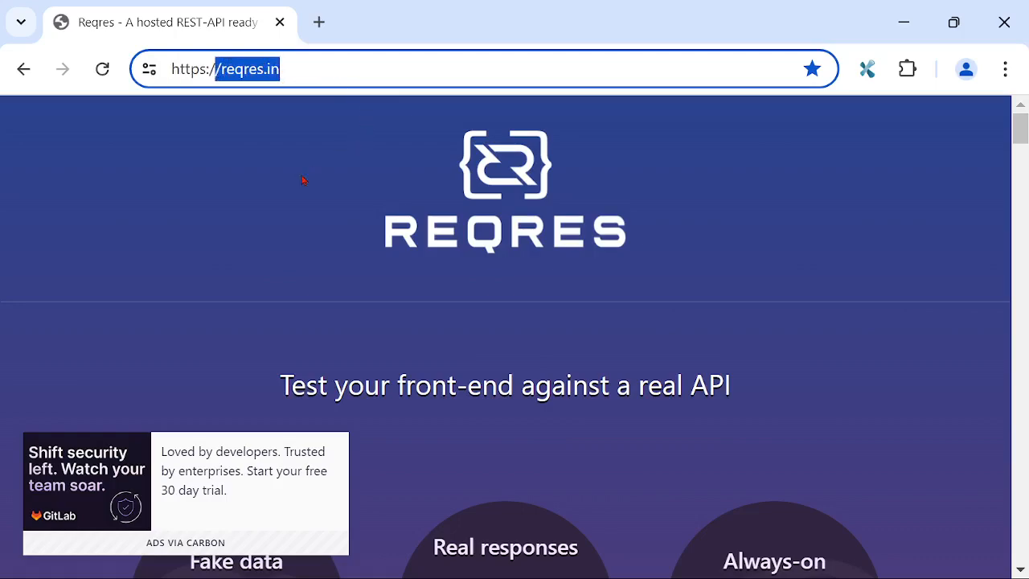
pyautogui.click(313, 174)
# Review the sample GET, POST, PUT, PATCH and DELETE requests listed on the Reqres home page
pyautogui.scroll(-4, 691, 297)
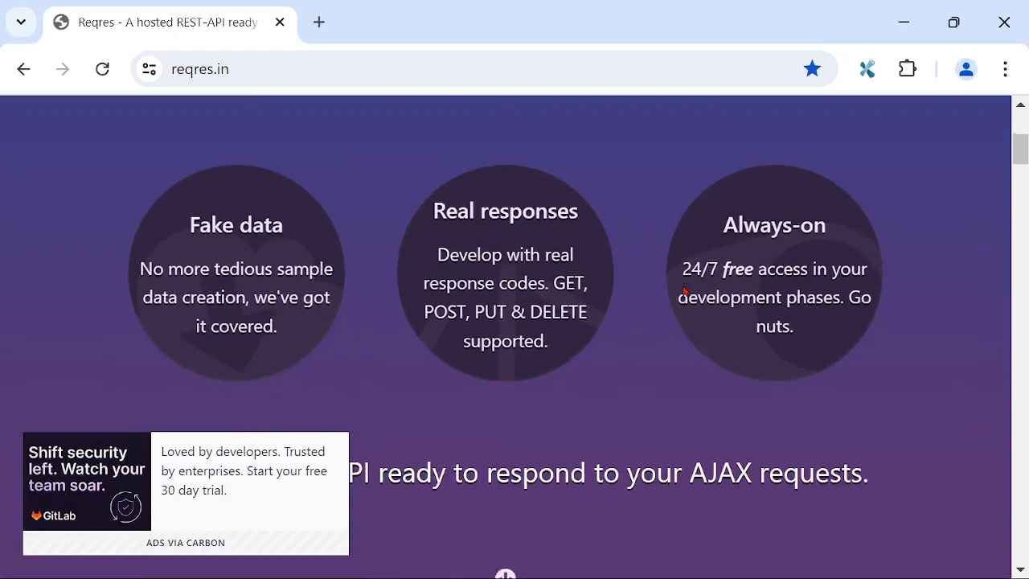
pyautogui.scroll(-5, 682, 287)
pyautogui.scroll(-3, 678, 287)
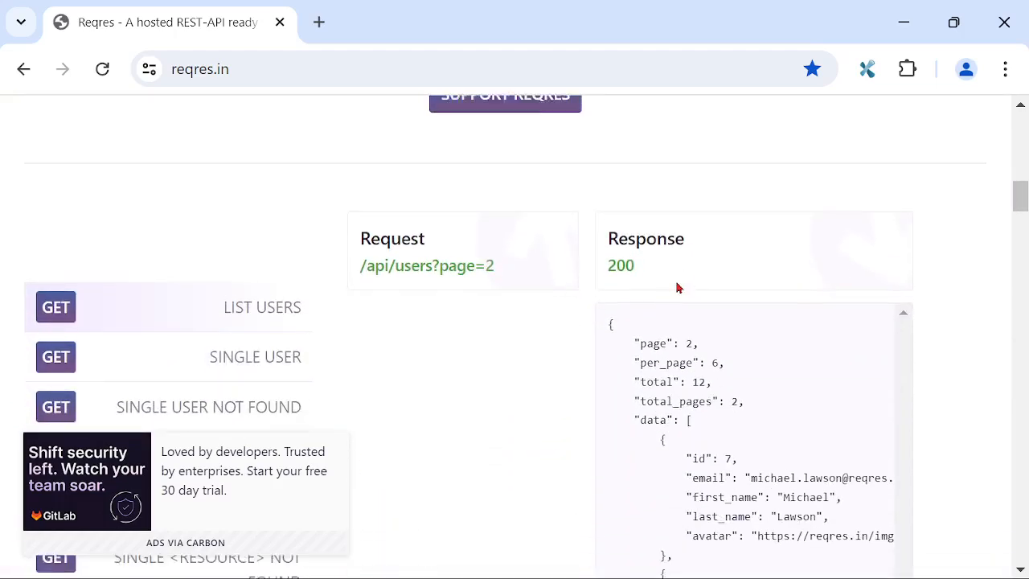
pyautogui.scroll(-2, 854, 337)
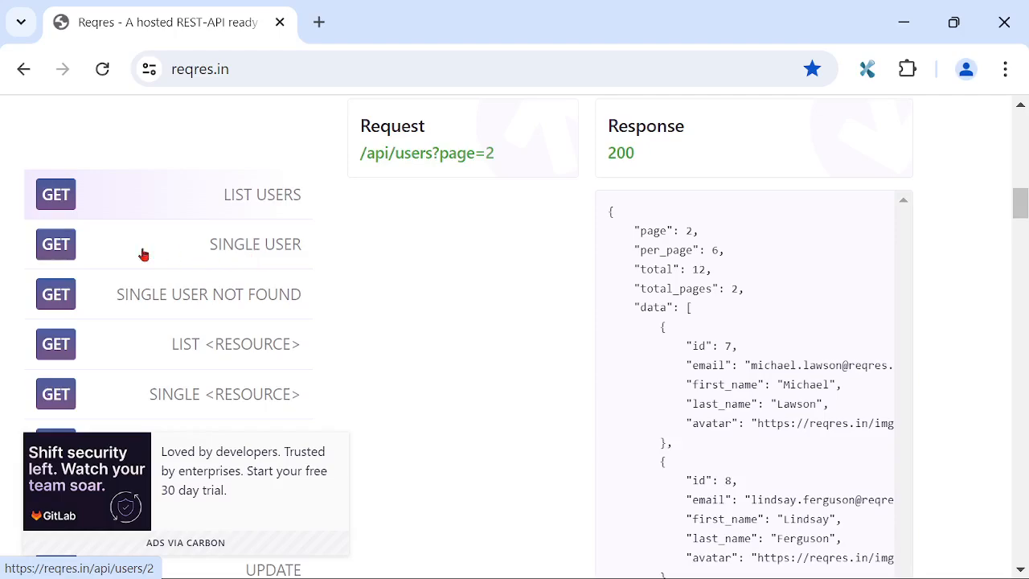
pyautogui.scroll(-1, 482, 324)
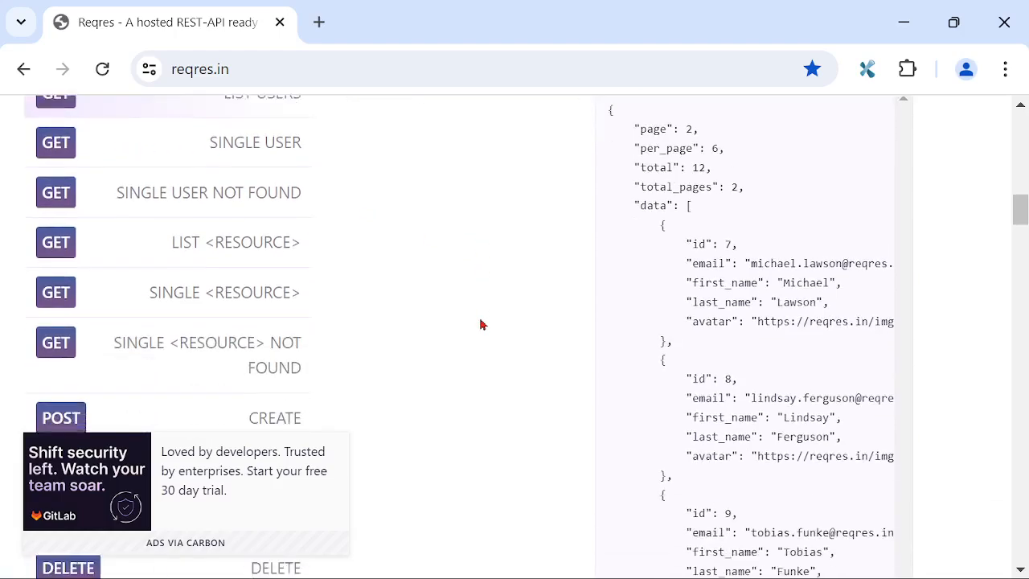
pyautogui.scroll(-2, 474, 309)
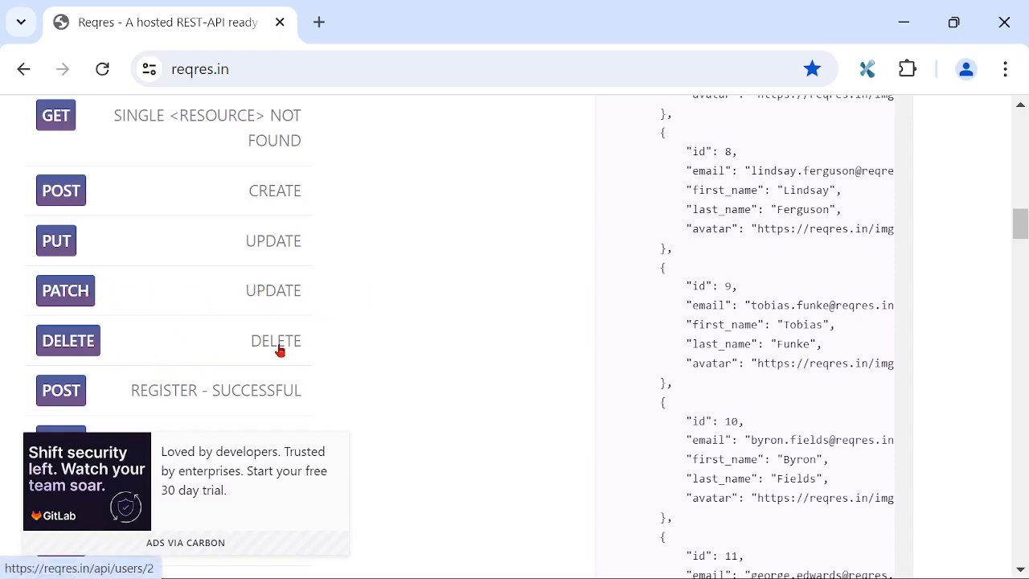
# Open the List Users request /api/users?page=2 to view its raw JSON response, and return to the Reqres home page
pyautogui.scroll(5, 450, 371)
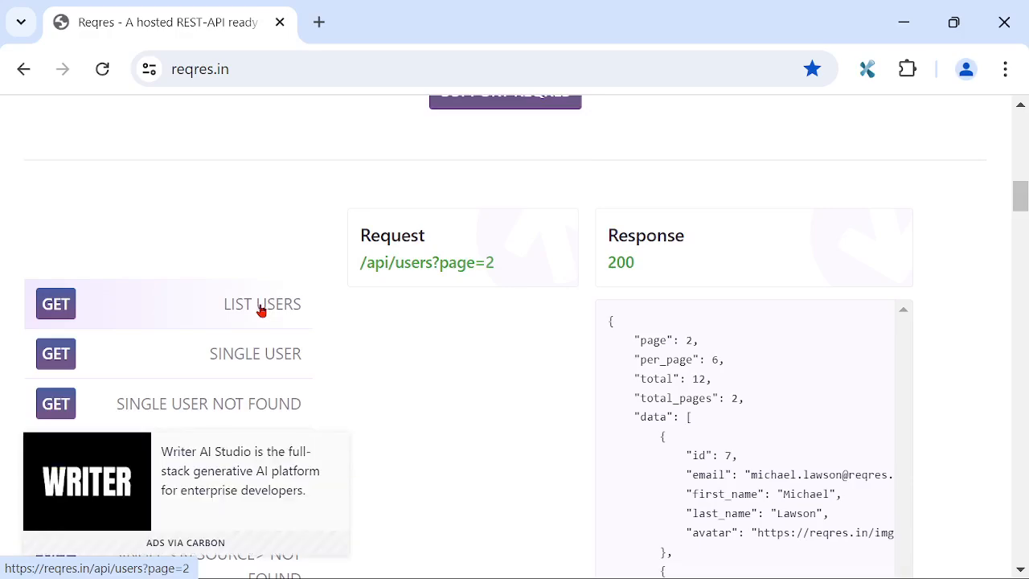
pyautogui.click(423, 264)
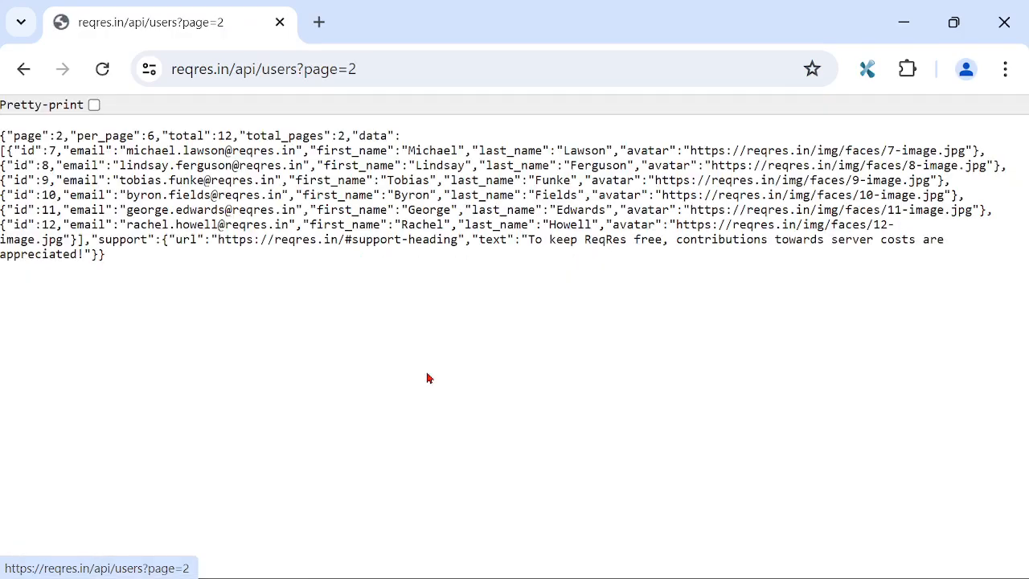
pyautogui.click(24, 69)
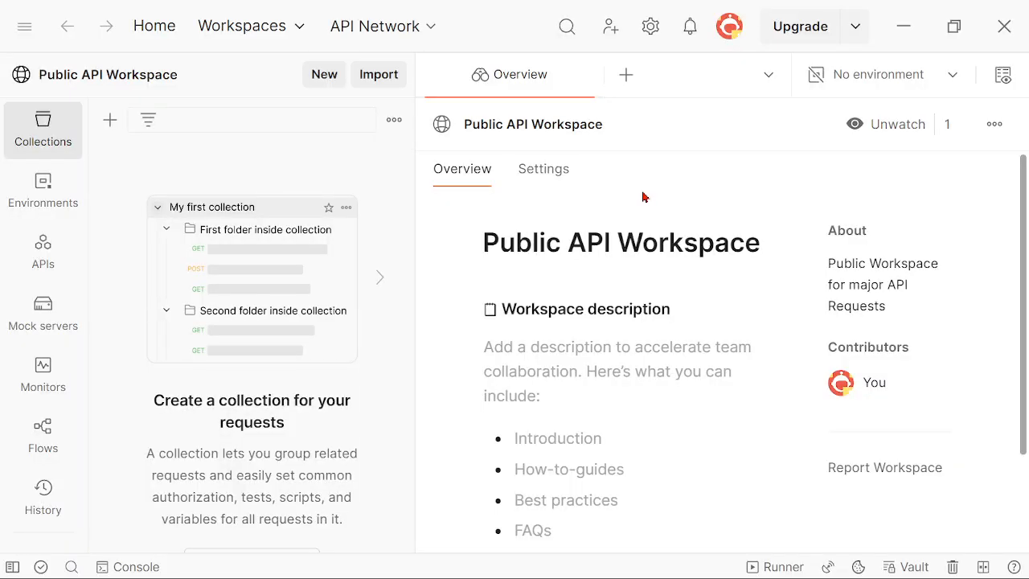
# Zoom the interface in by one level and zoom it back out
pyautogui.click(25, 29)
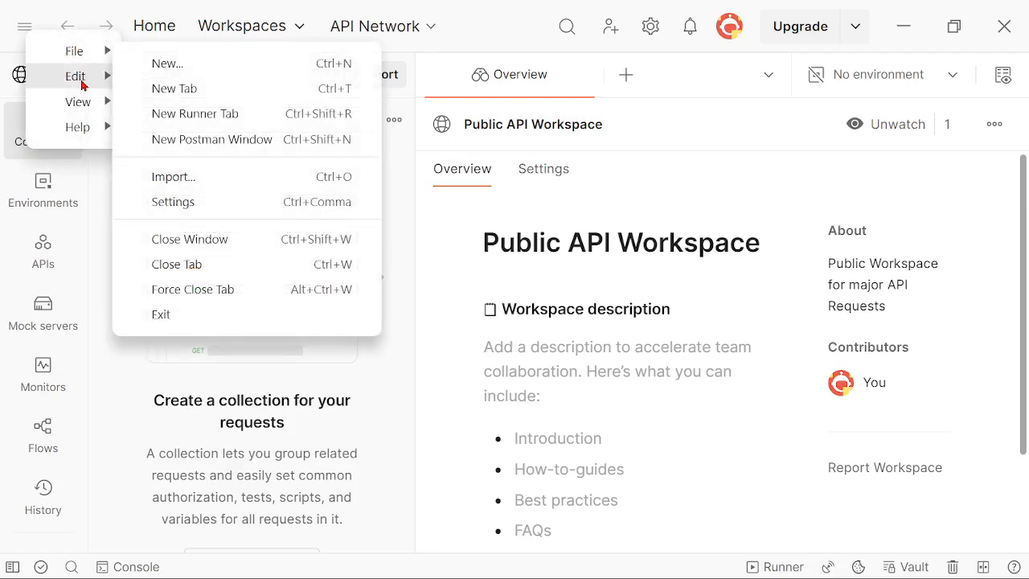
pyautogui.moveTo(79, 113)
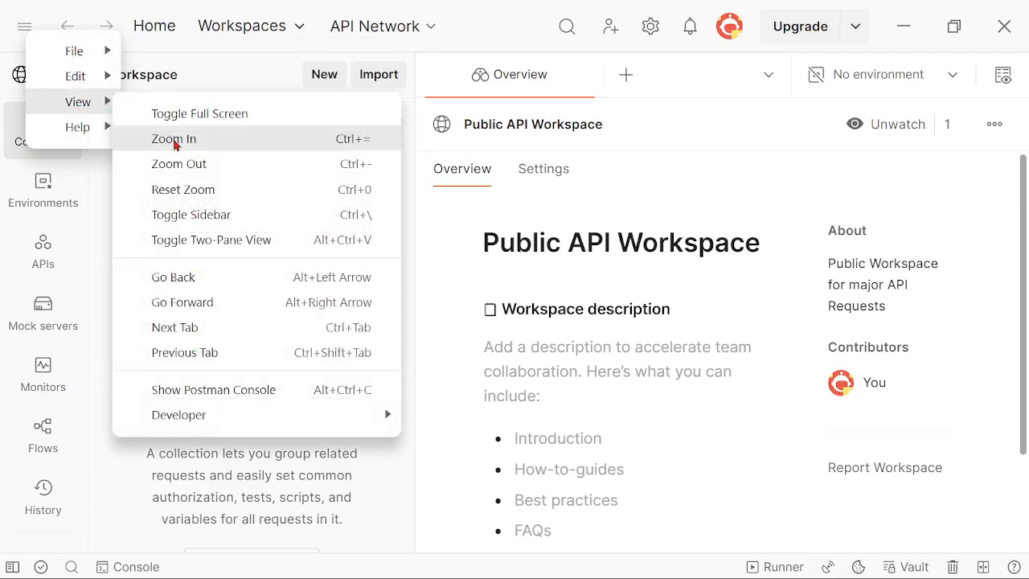
pyautogui.click(176, 142)
pyautogui.click(26, 29)
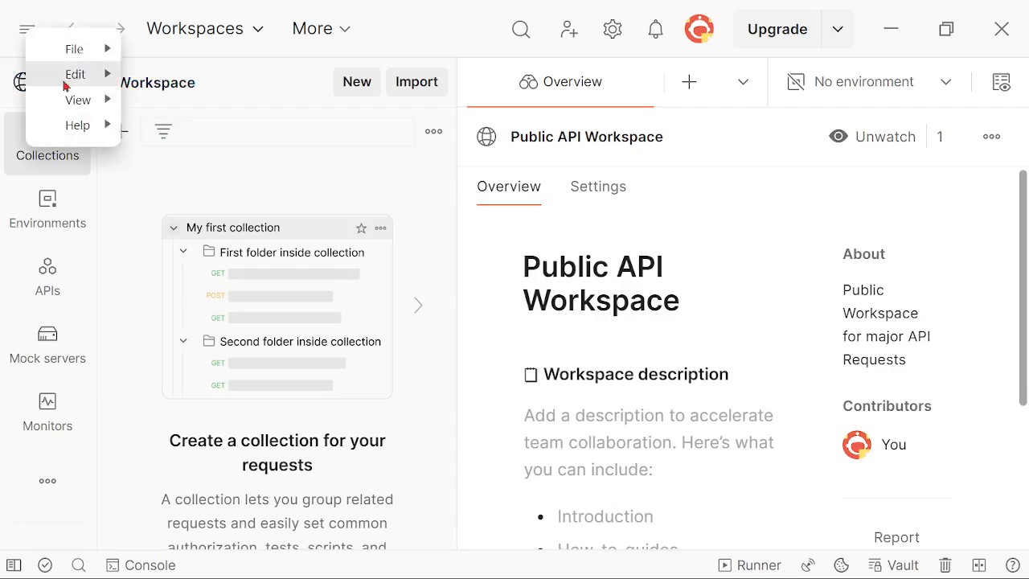
pyautogui.moveTo(78, 99)
pyautogui.click(220, 162)
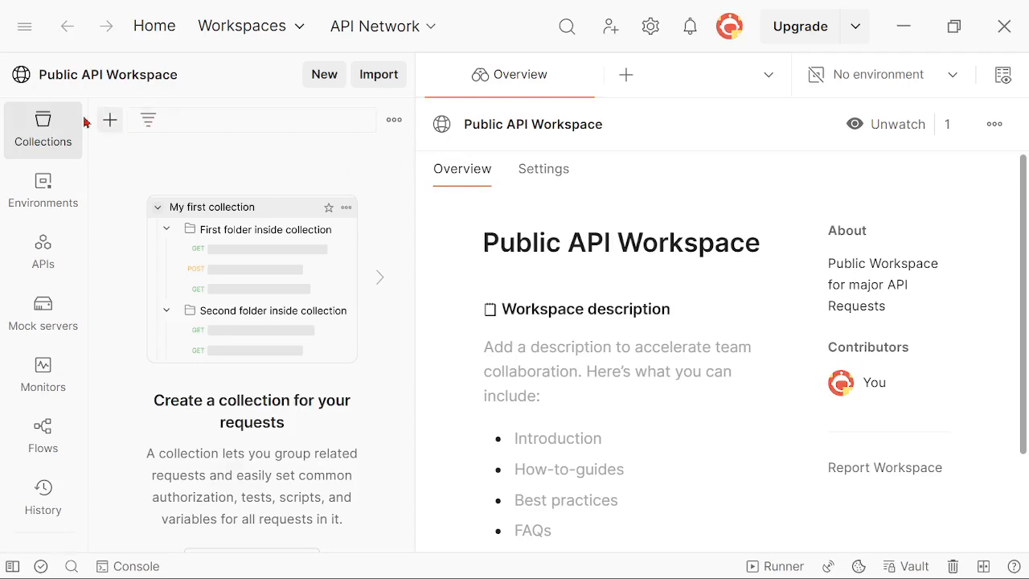
# Browse the workspace's Environments, APIs, Mock servers and Monitors sections and return to Collections
pyautogui.click(46, 131)
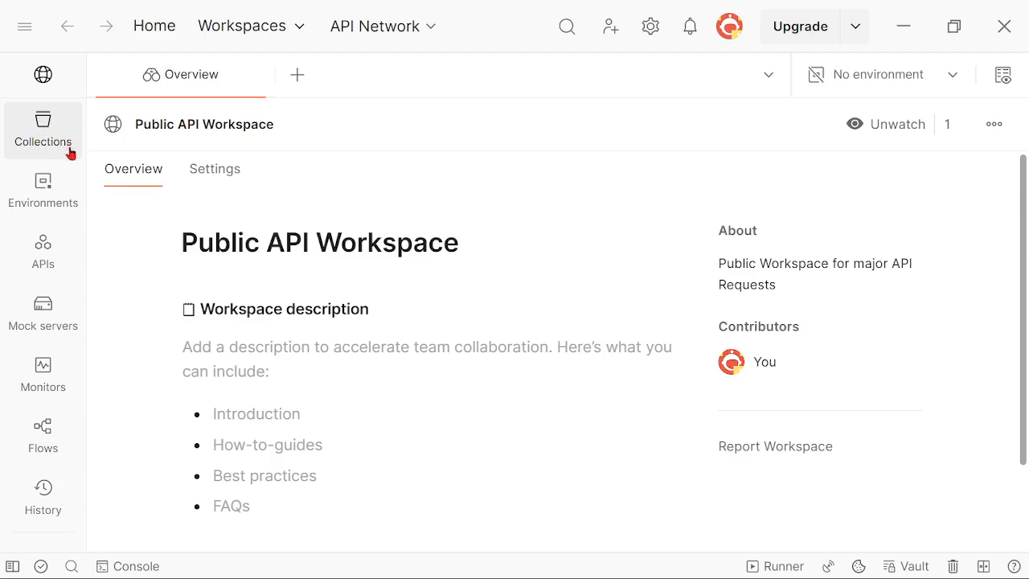
pyautogui.click(60, 199)
pyautogui.click(60, 250)
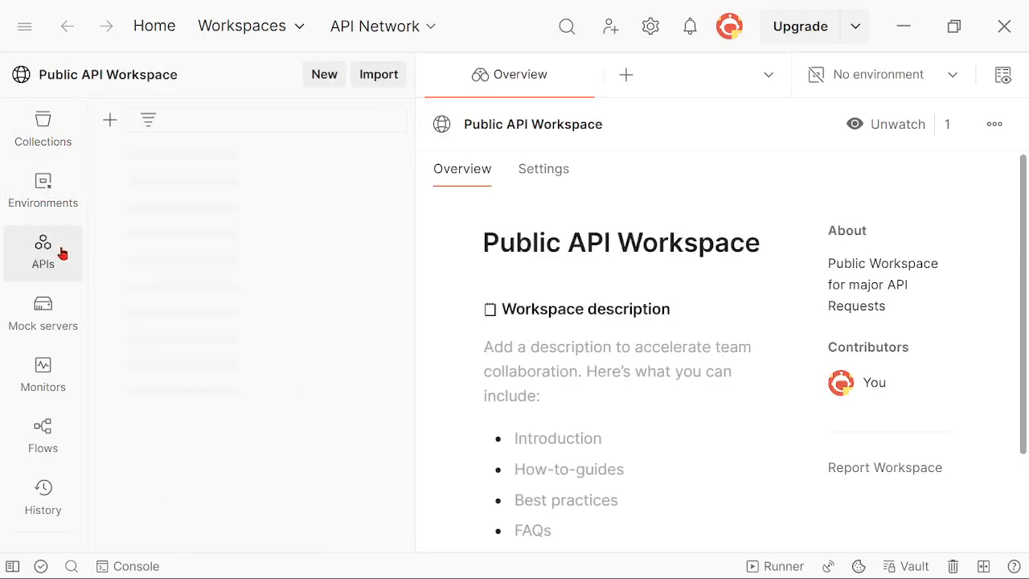
pyautogui.click(59, 320)
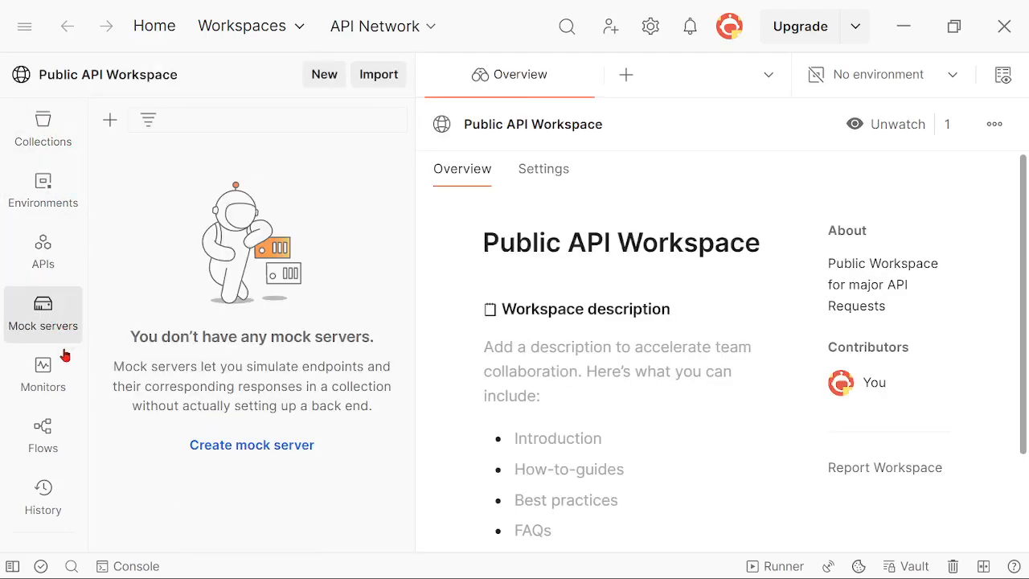
pyautogui.click(53, 378)
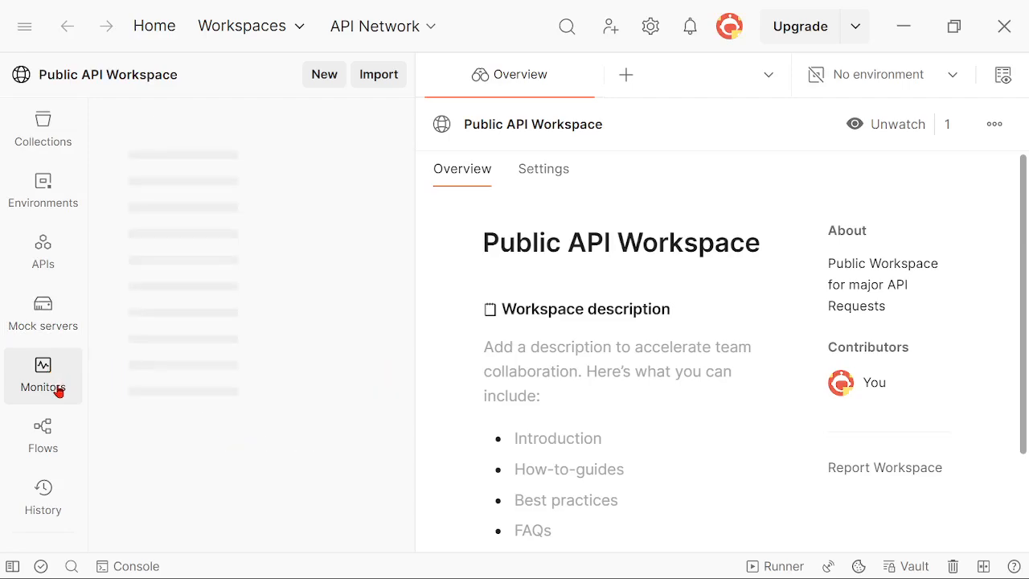
pyautogui.click(43, 136)
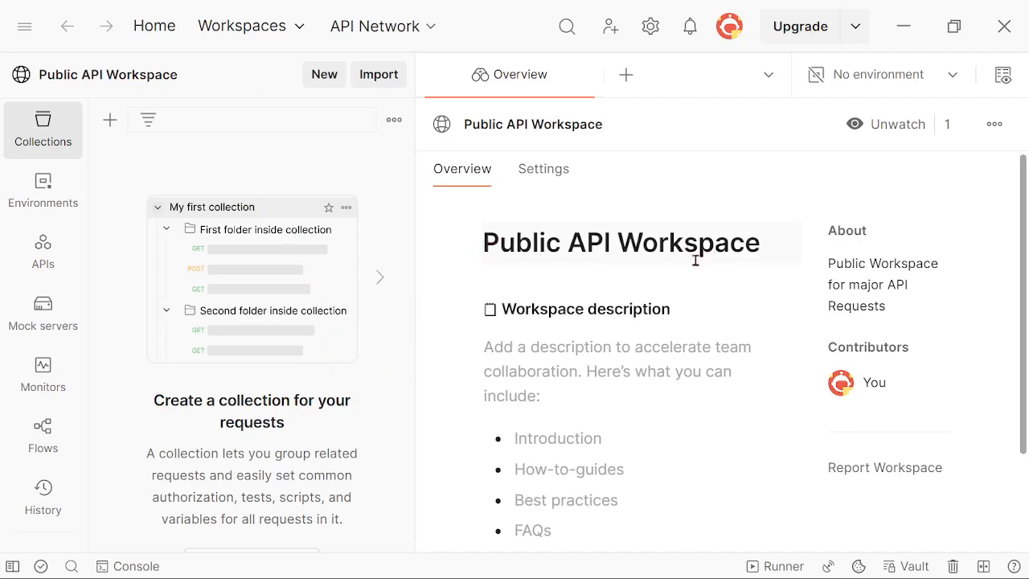
# Highlight the workspace title in the overview and leave its editing without renaming it
pyautogui.moveTo(760, 244); pyautogui.dragTo(485, 239)
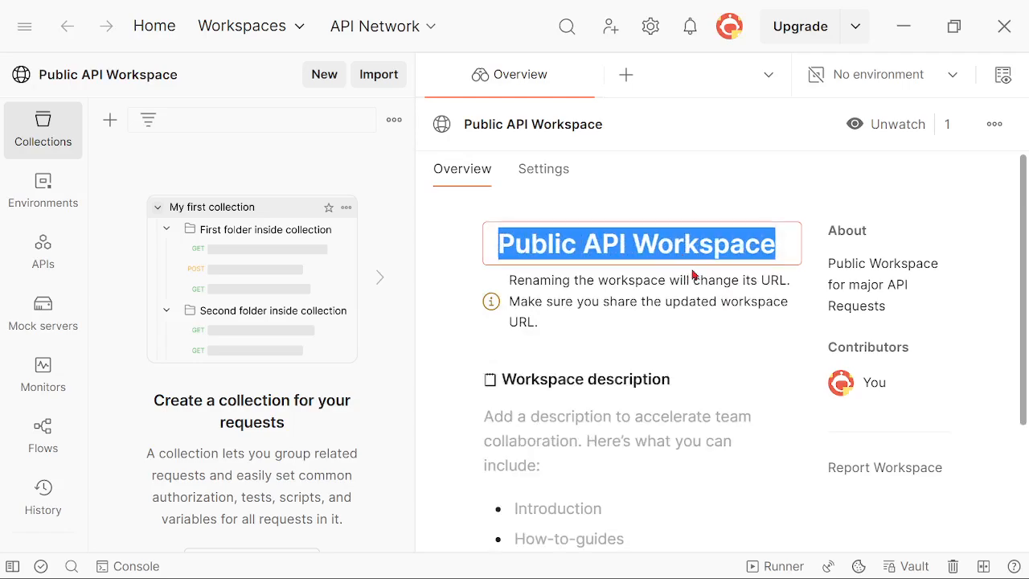
pyautogui.click(788, 195)
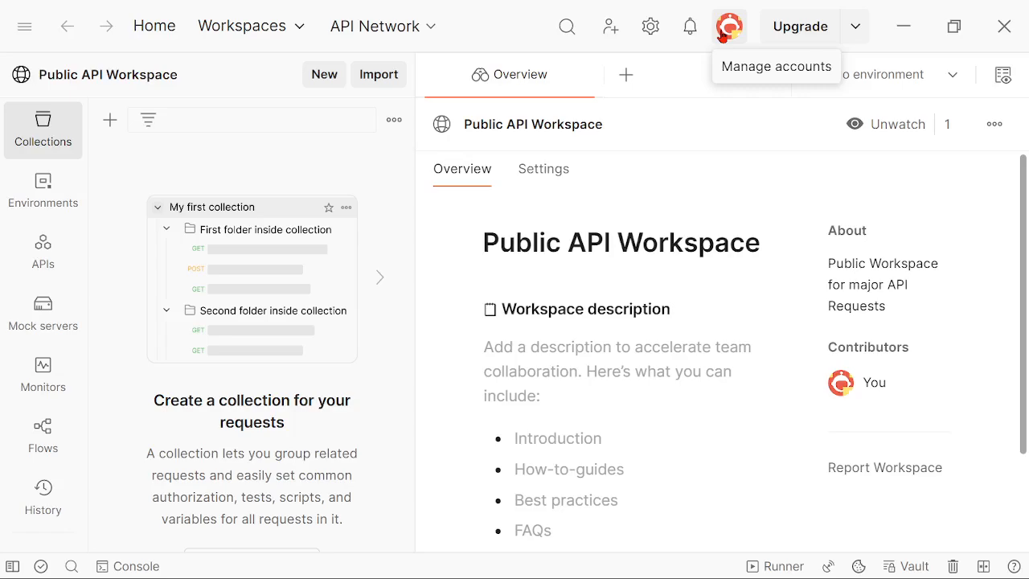
# Review the General and Themes pages of the application settings, and close the settings
pyautogui.click(648, 33)
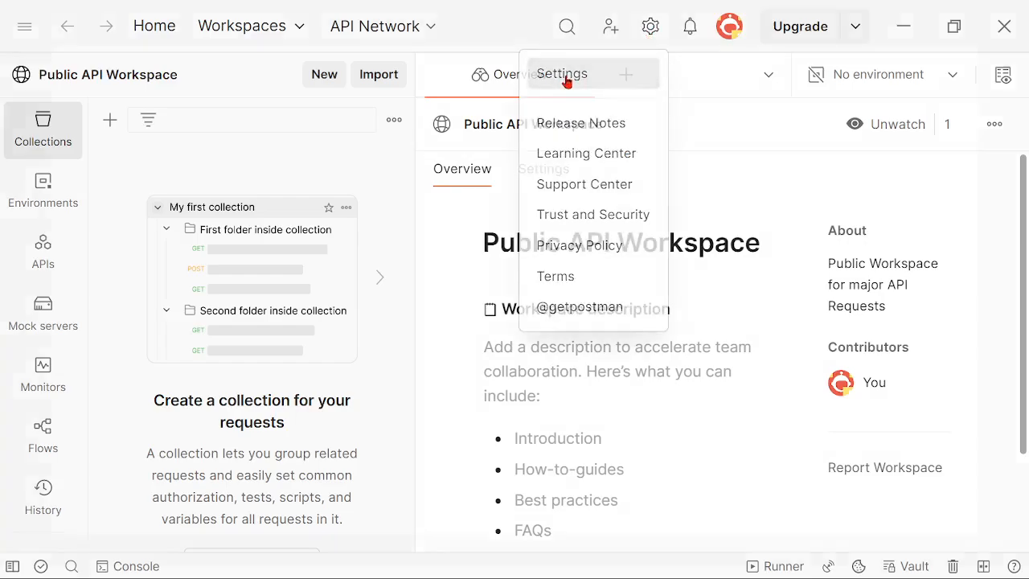
pyautogui.click(564, 83)
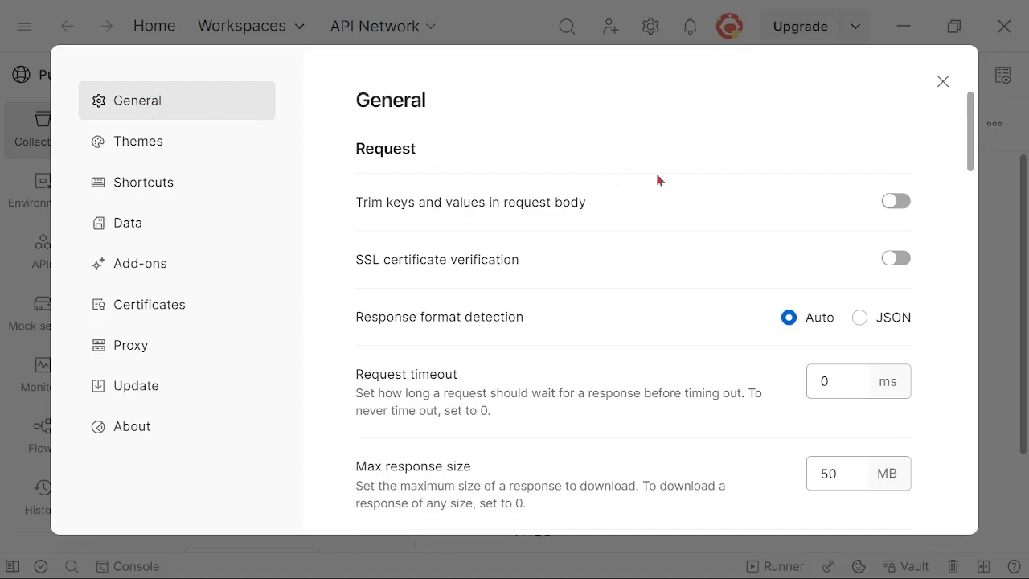
pyautogui.scroll(-3, 788, 188)
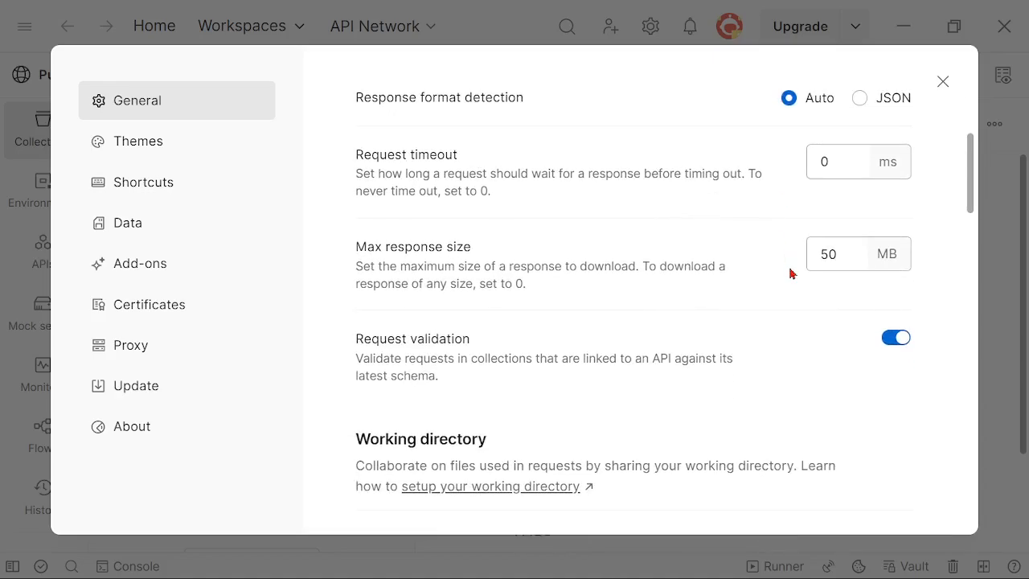
pyautogui.scroll(-2, 787, 274)
pyautogui.scroll(-8, 818, 334)
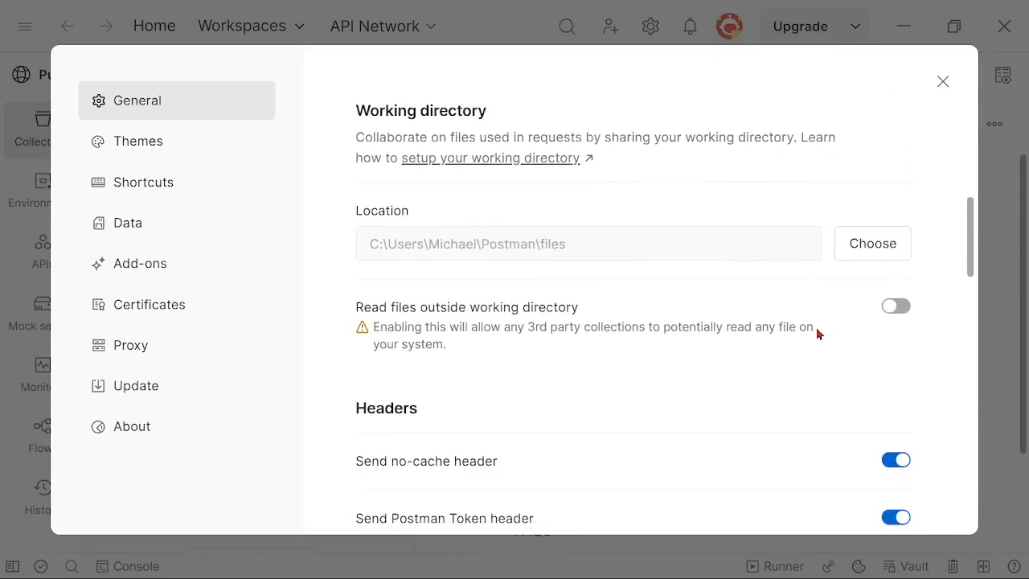
pyautogui.scroll(-14, 818, 337)
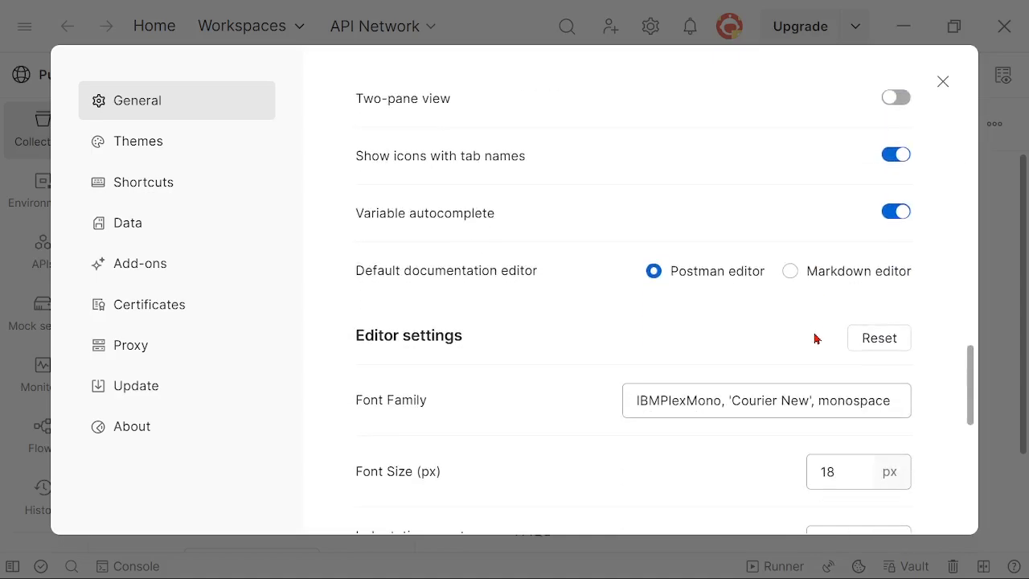
pyautogui.scroll(6, 807, 339)
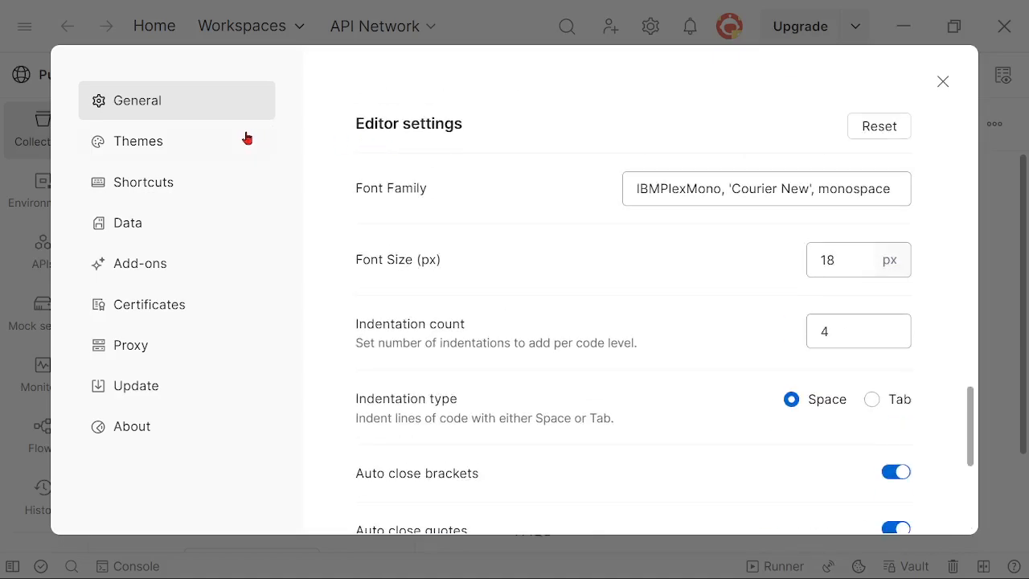
pyautogui.click(138, 144)
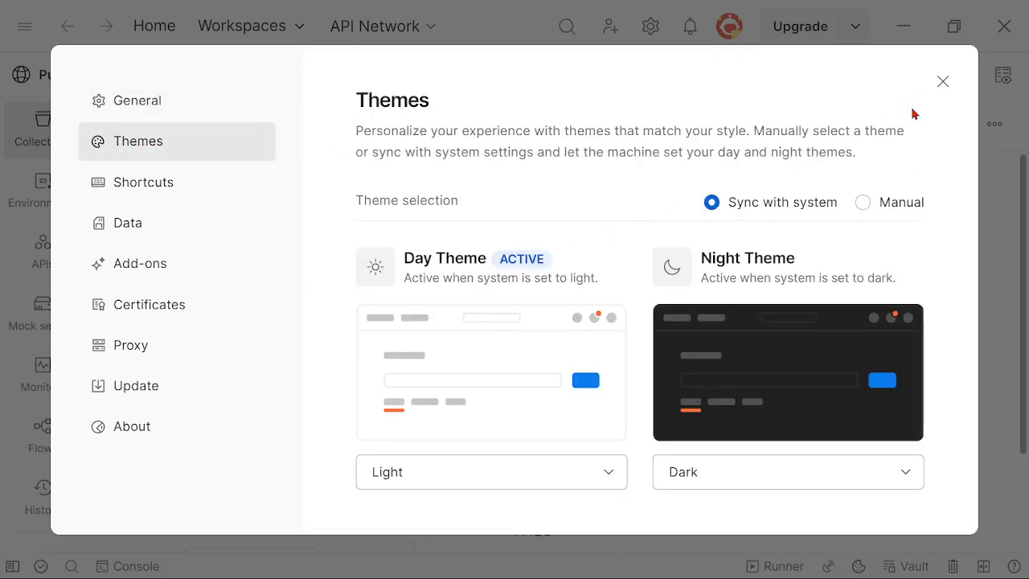
pyautogui.click(942, 84)
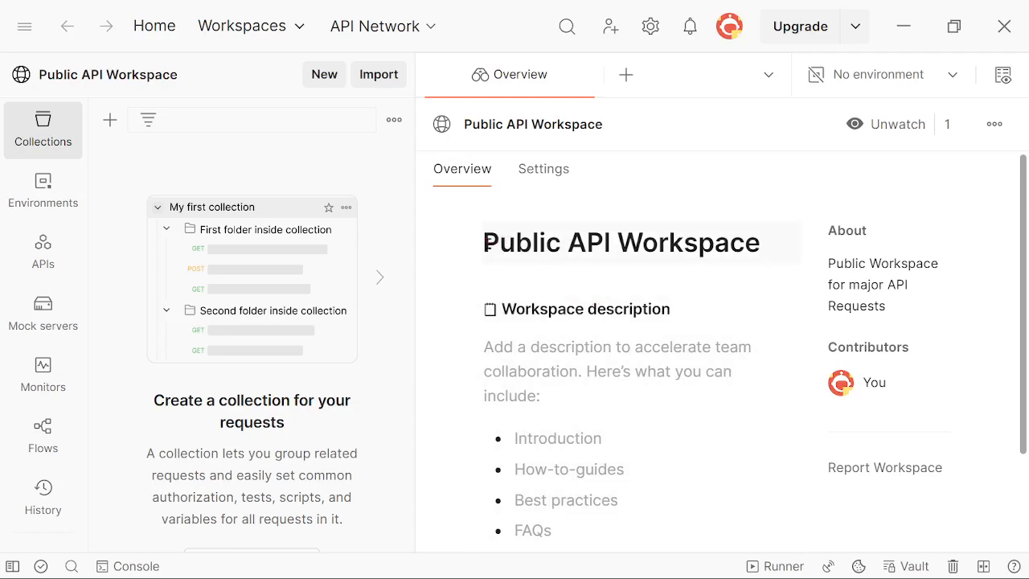
# View the workspace list and the workspace creation page with its templates, and return to Public API Workspace
pyautogui.click(298, 31)
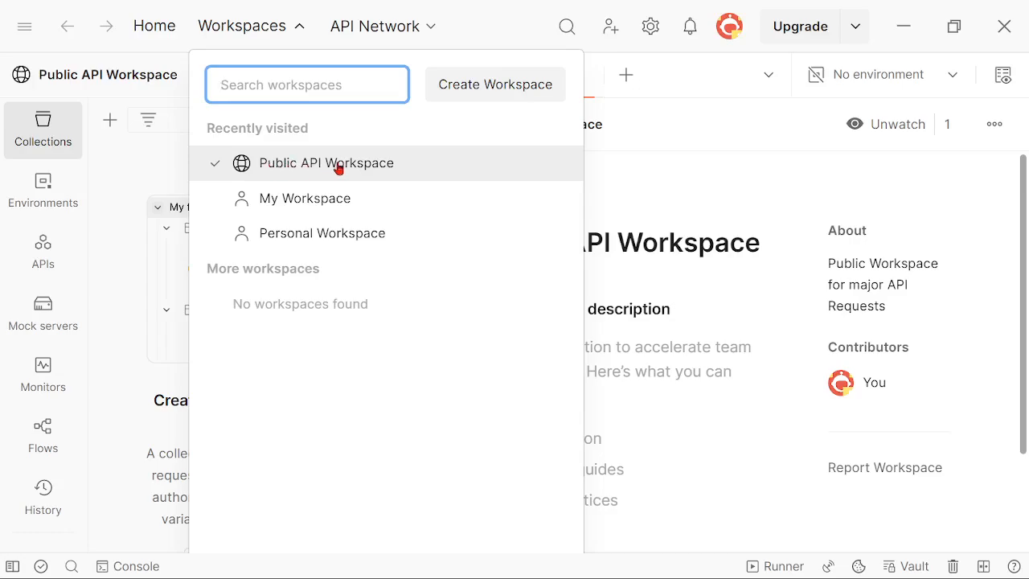
pyautogui.click(498, 85)
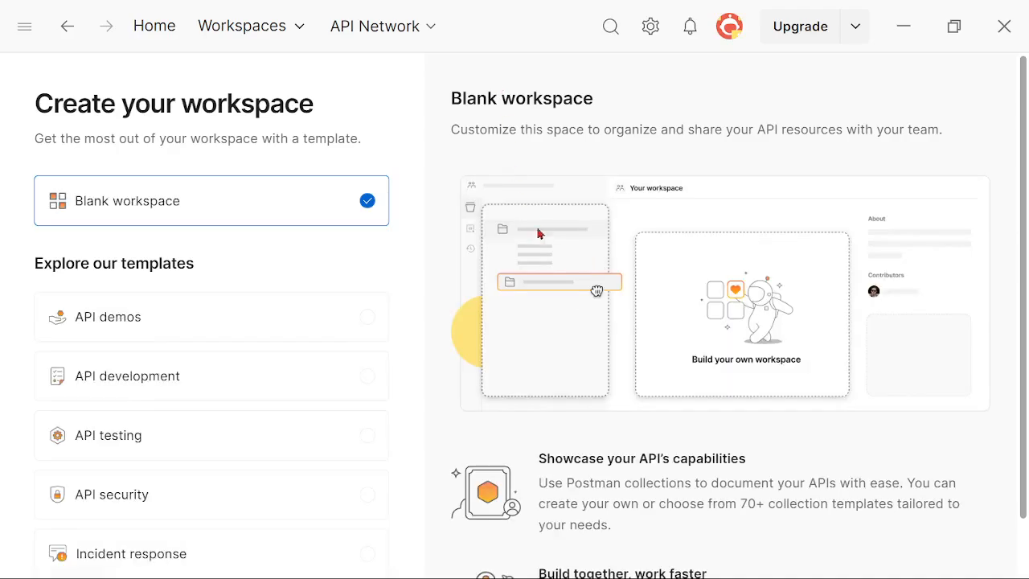
pyautogui.click(64, 26)
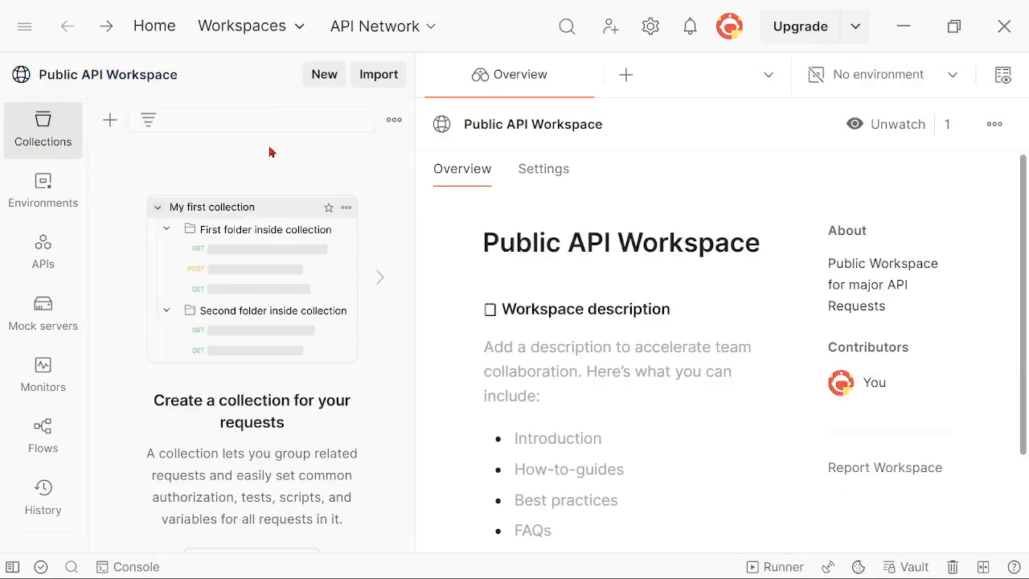
# View the available types of new items, including Workspace, and close the creation dialog
pyautogui.click(24, 26)
pyautogui.moveTo(58, 53)
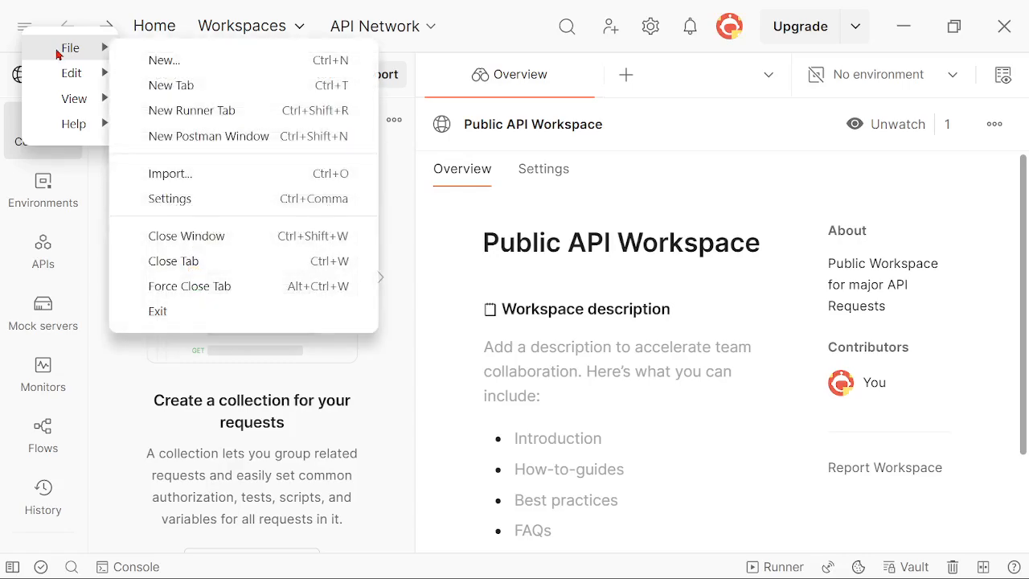
pyautogui.click(144, 61)
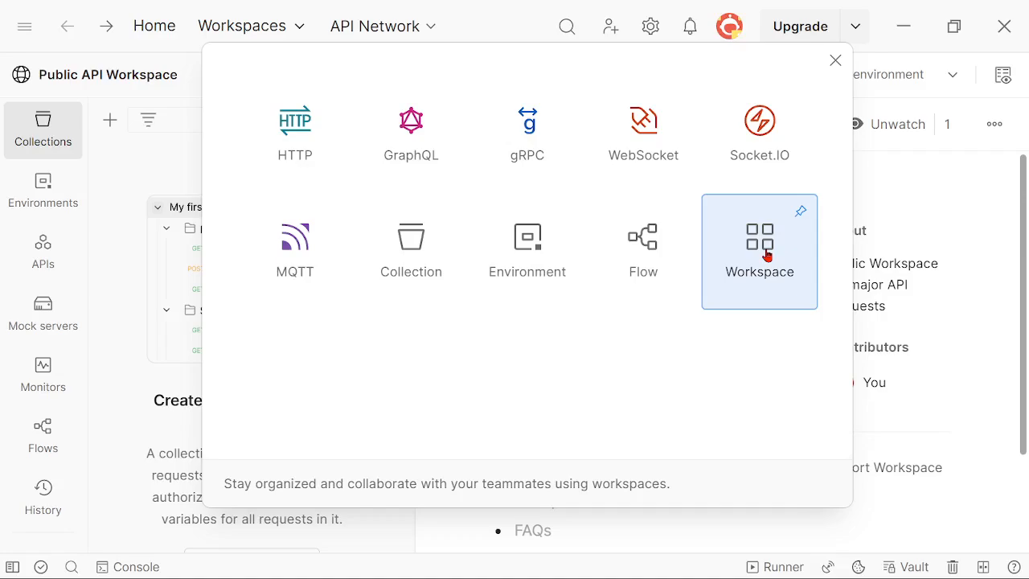
pyautogui.click(835, 60)
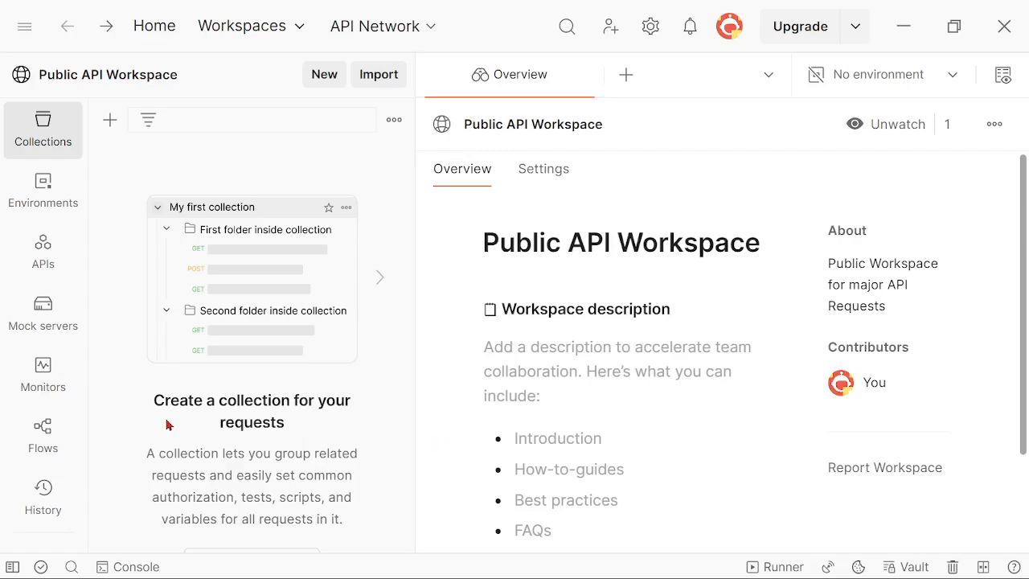
# Highlight the "Create a collection for your requests" heading and clear the selection
pyautogui.moveTo(153, 408); pyautogui.dragTo(309, 427)
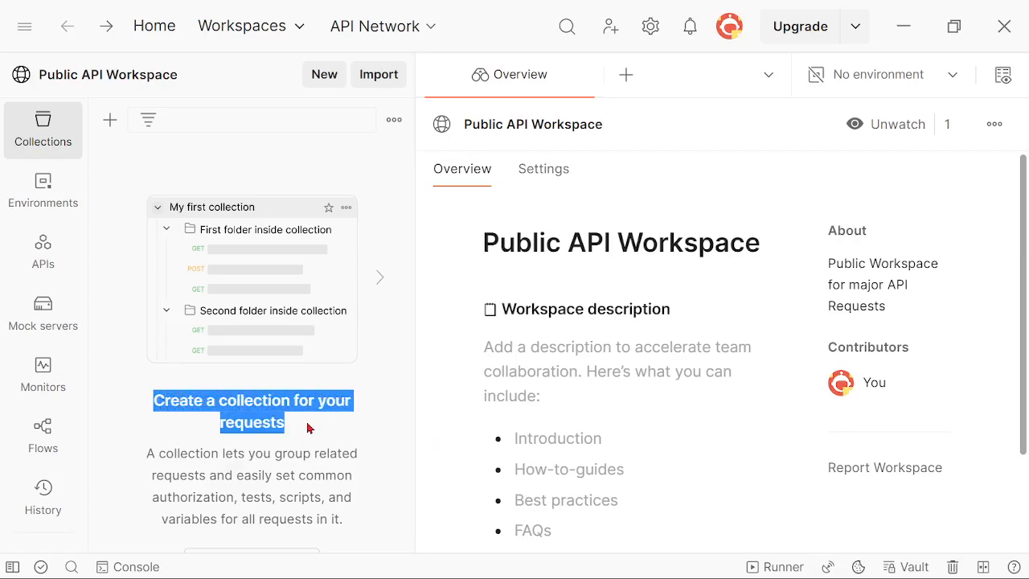
pyautogui.click(444, 388)
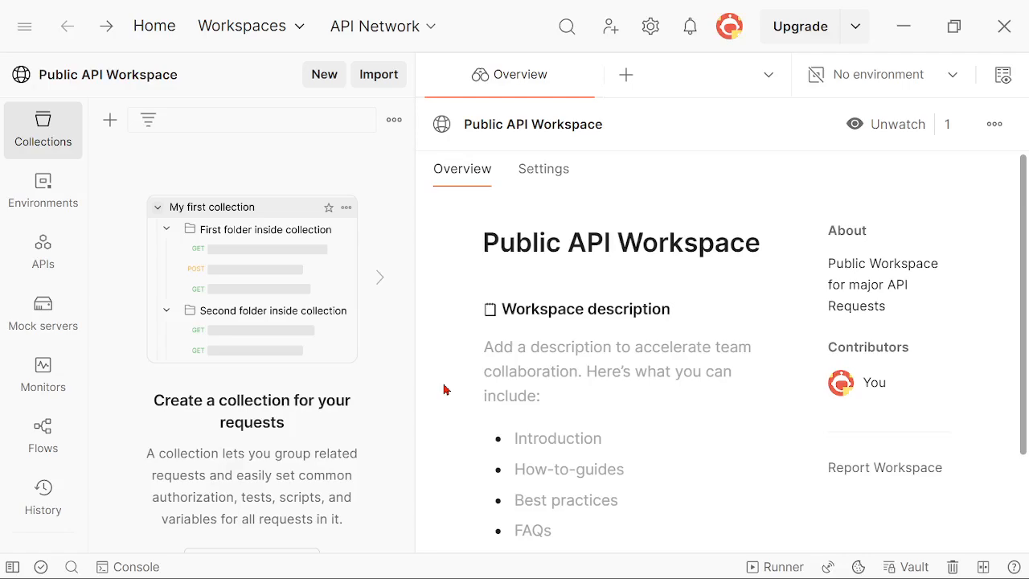
# Close the workspace overview and create a blank collection in Public API Workspace
pyautogui.click(110, 127)
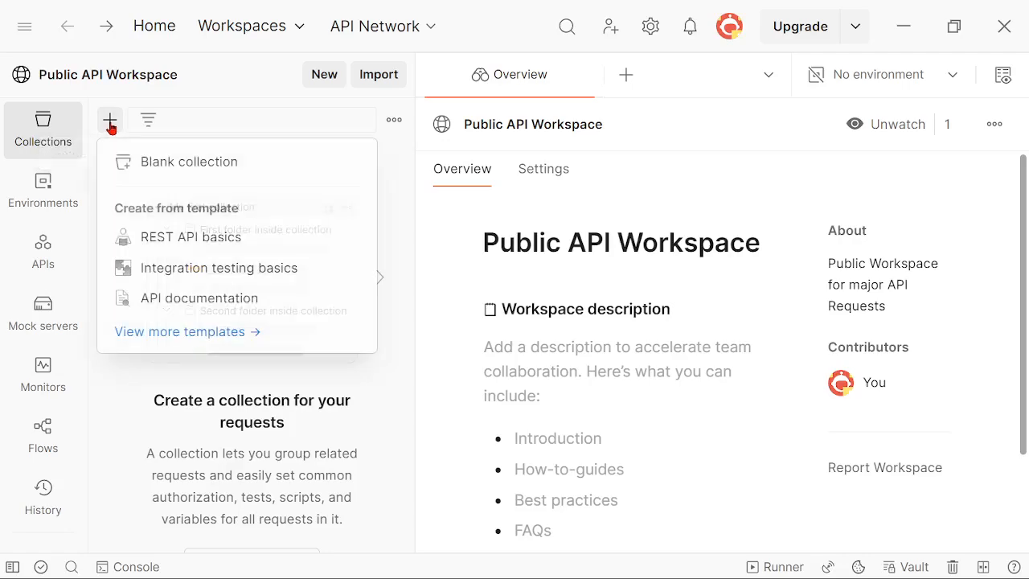
pyautogui.click(589, 76)
pyautogui.click(589, 76)
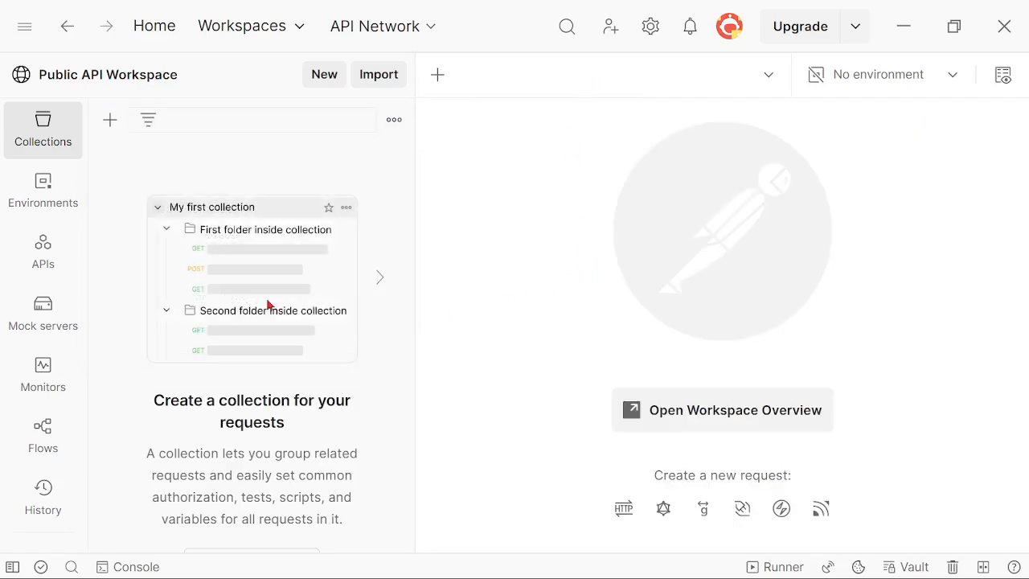
pyautogui.click(111, 125)
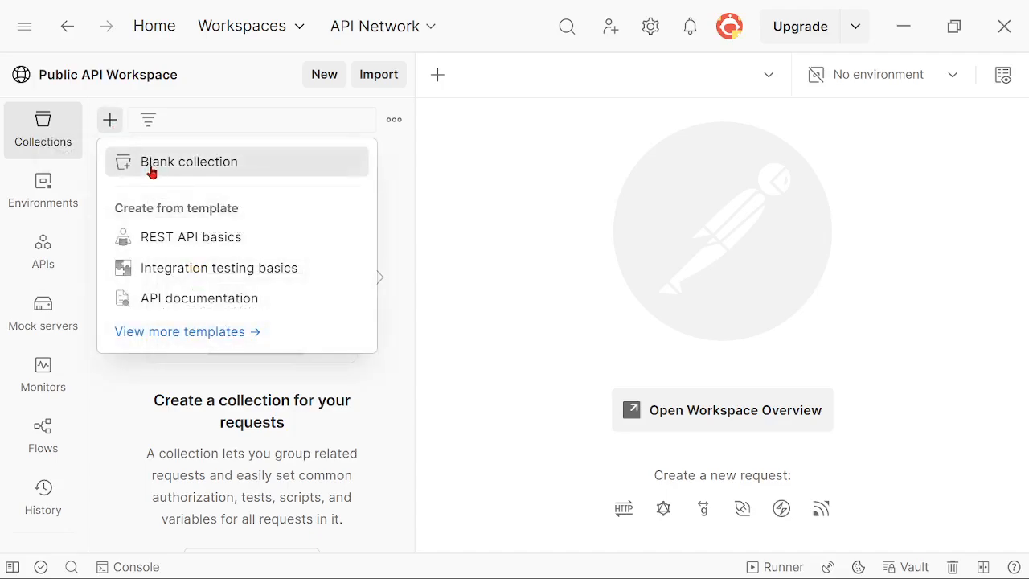
pyautogui.click(209, 168)
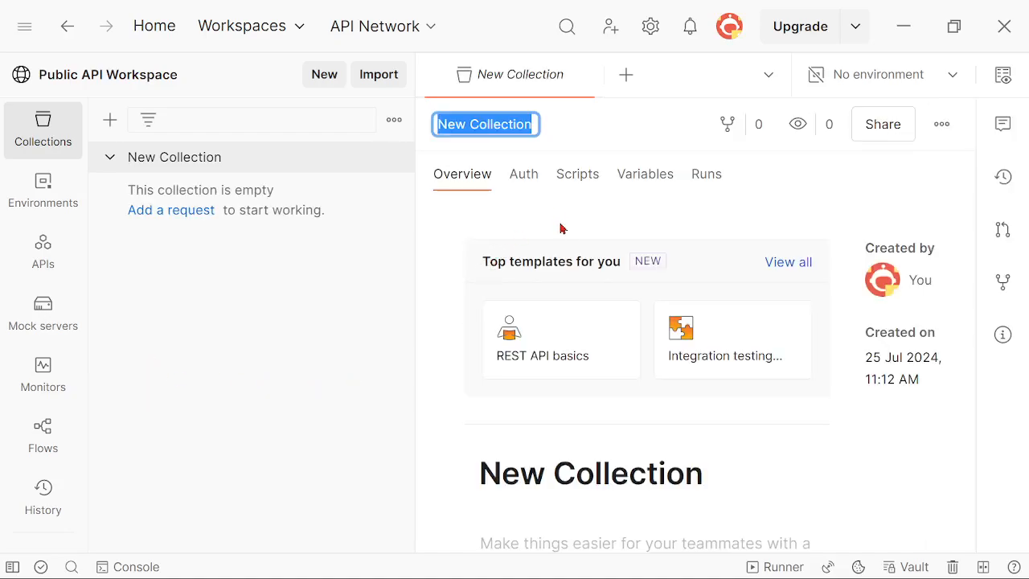
# Name the new collection START-UP DEMO API COLLECTION and close its tab
pyautogui.write('DEMO')
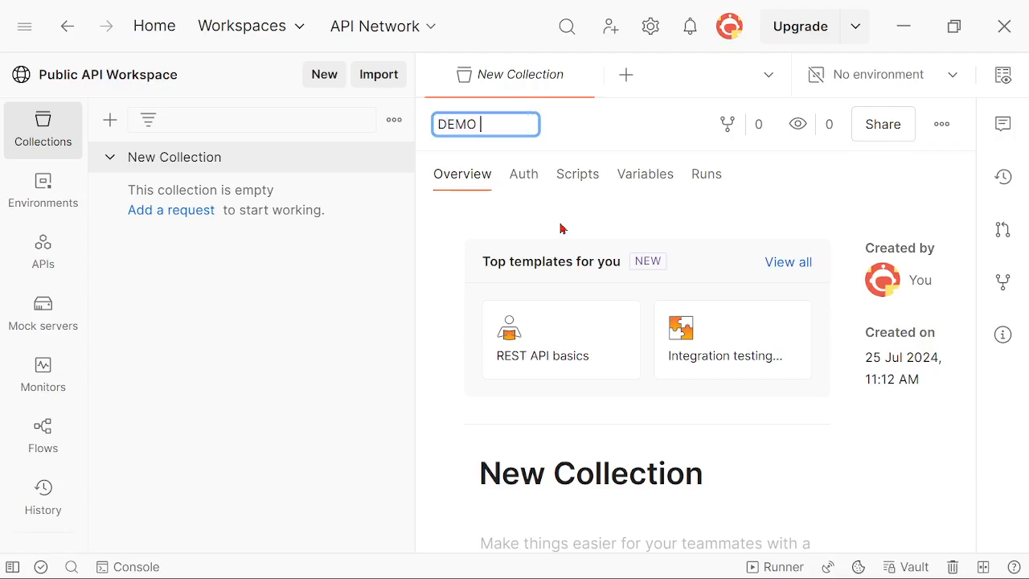
pyautogui.write(' API COLLECTION')
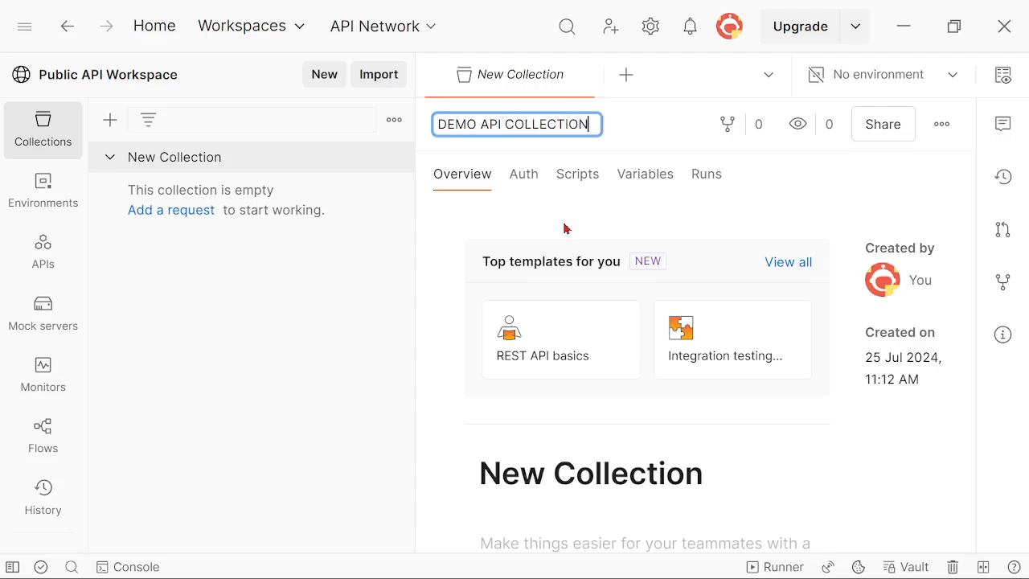
pyautogui.click(439, 127)
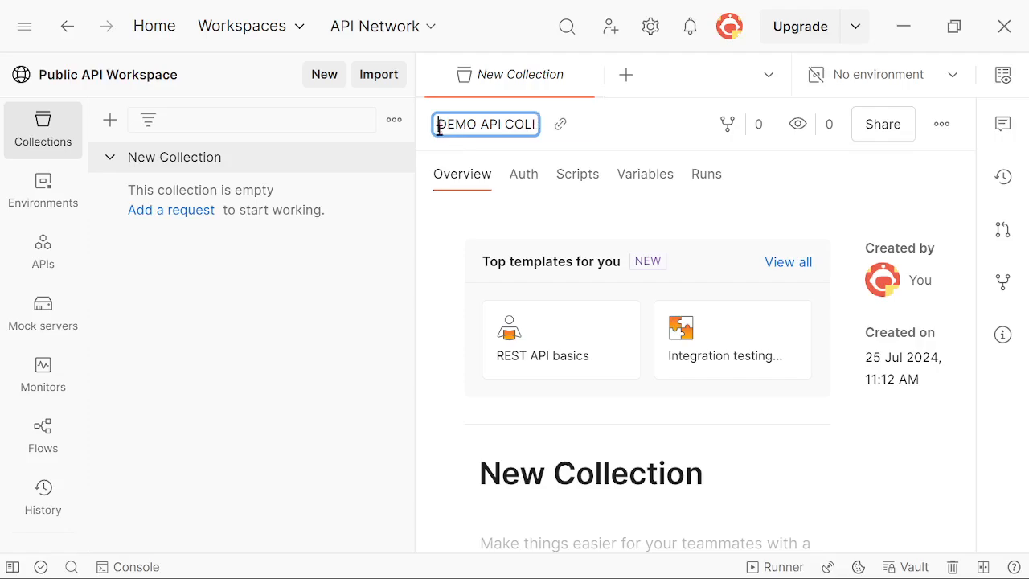
pyautogui.write('START-')
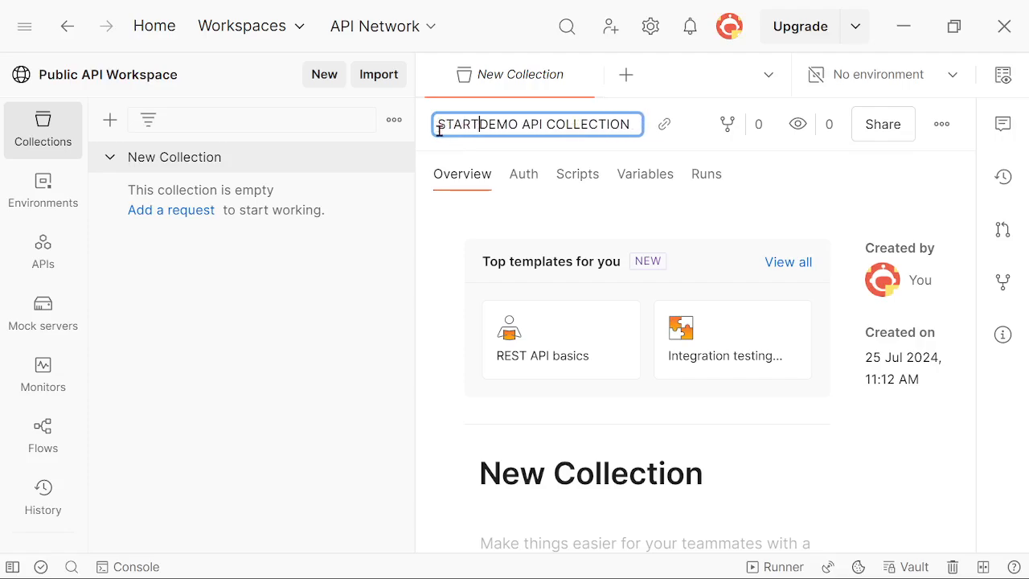
pyautogui.write('UP')
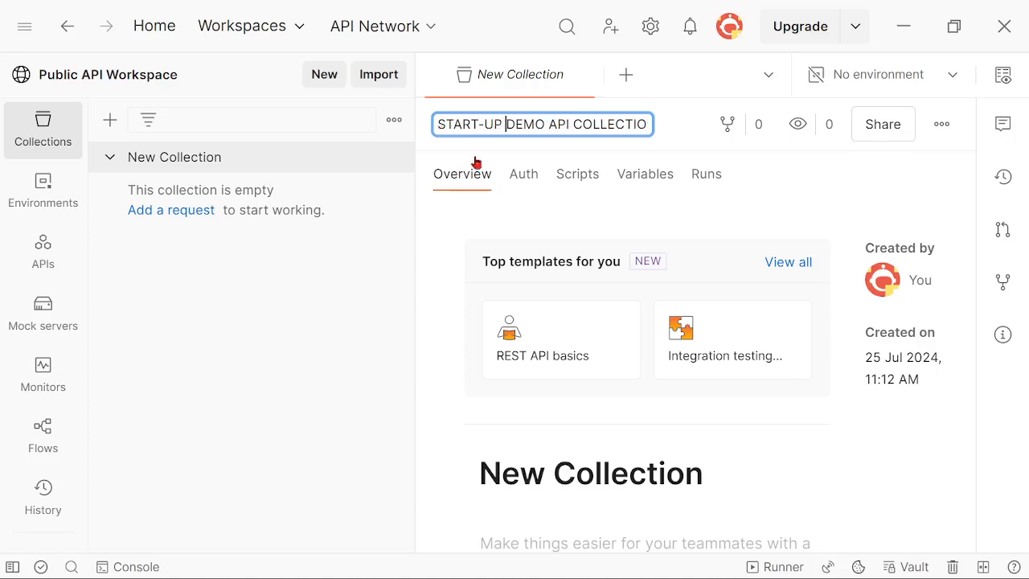
pyautogui.press('Return')
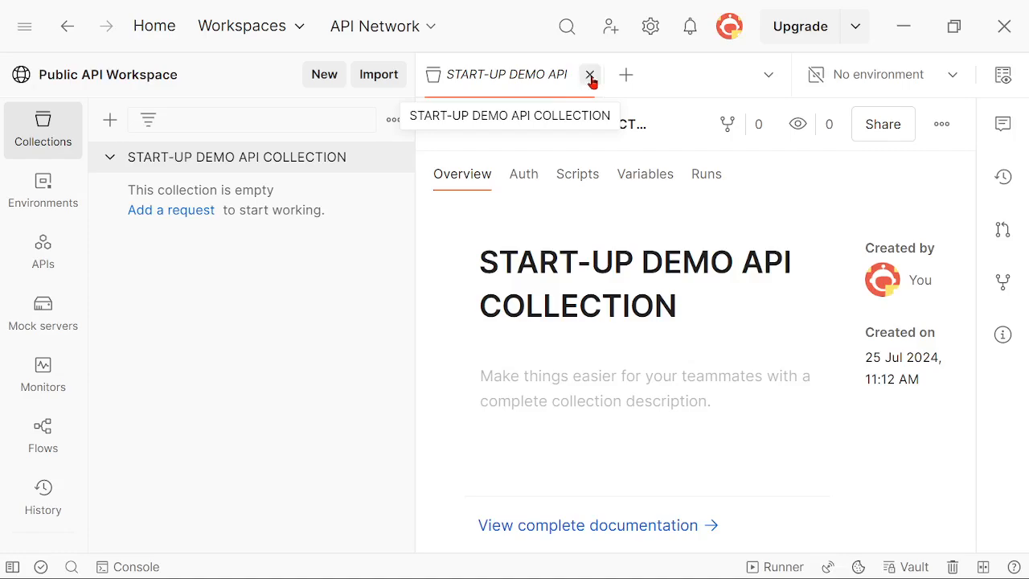
pyautogui.click(589, 75)
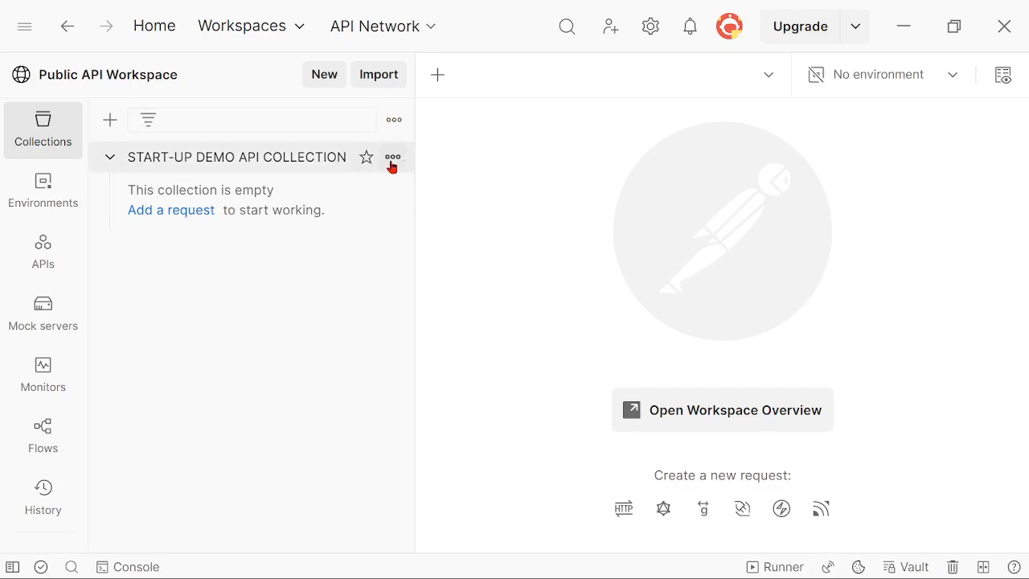
# View the actions available for START-UP DEMO API COLLECTION and add a new request to the collection
pyautogui.click(393, 157)
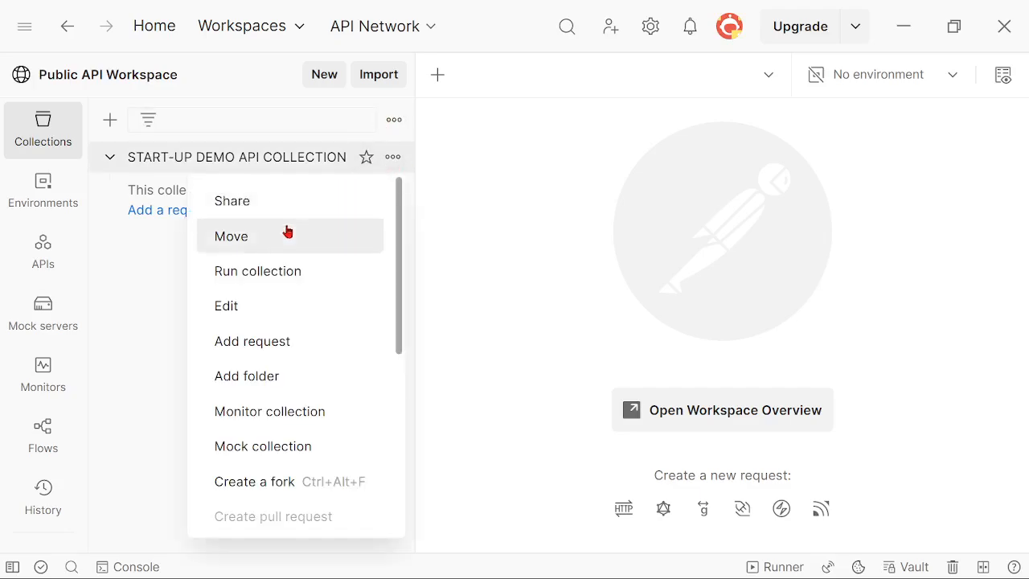
pyautogui.click(163, 304)
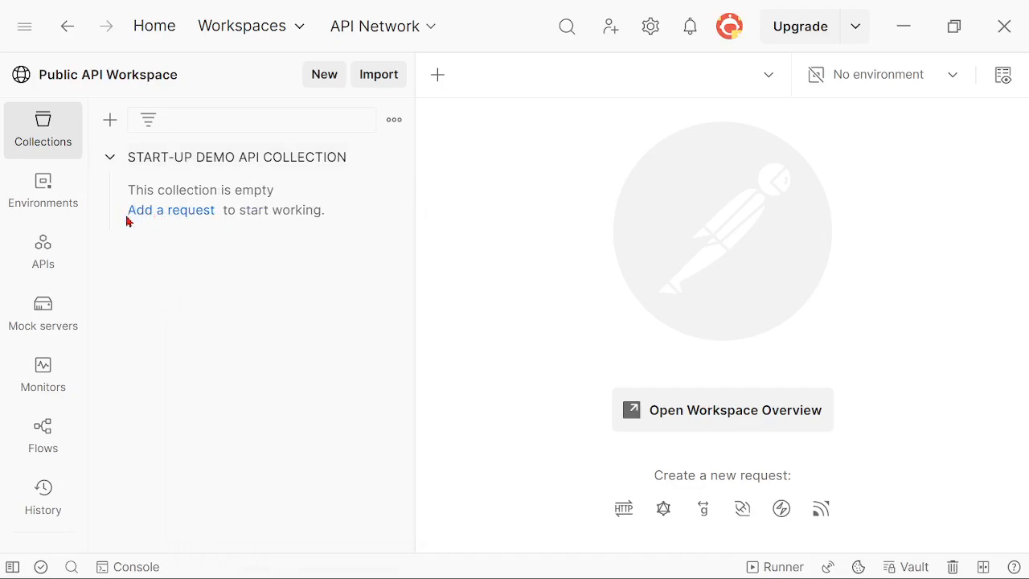
pyautogui.click(162, 214)
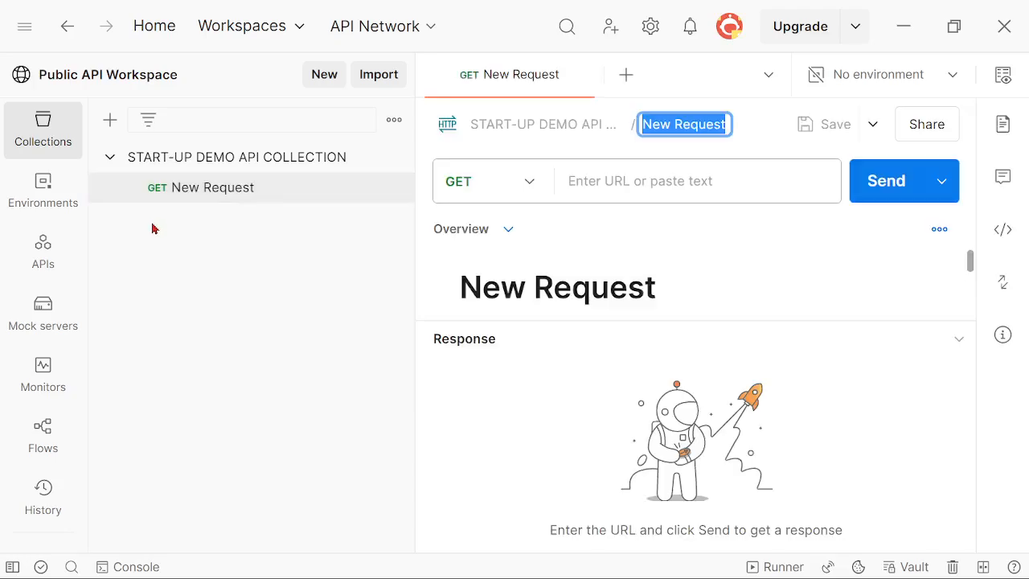
# View the available HTTP methods, keep GET, and rename the request GET CLIENTS LIST
pyautogui.click(528, 190)
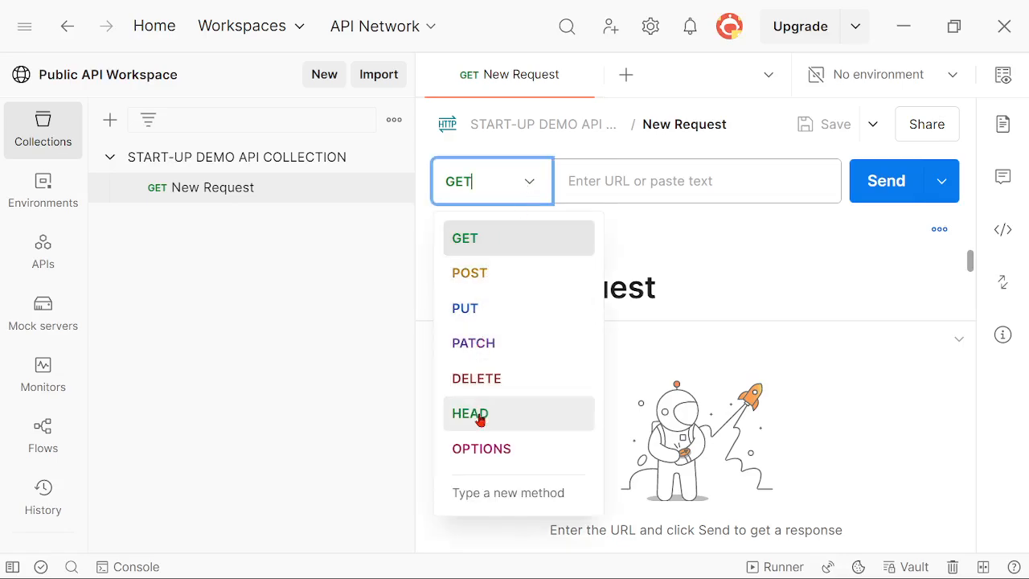
pyautogui.click(529, 189)
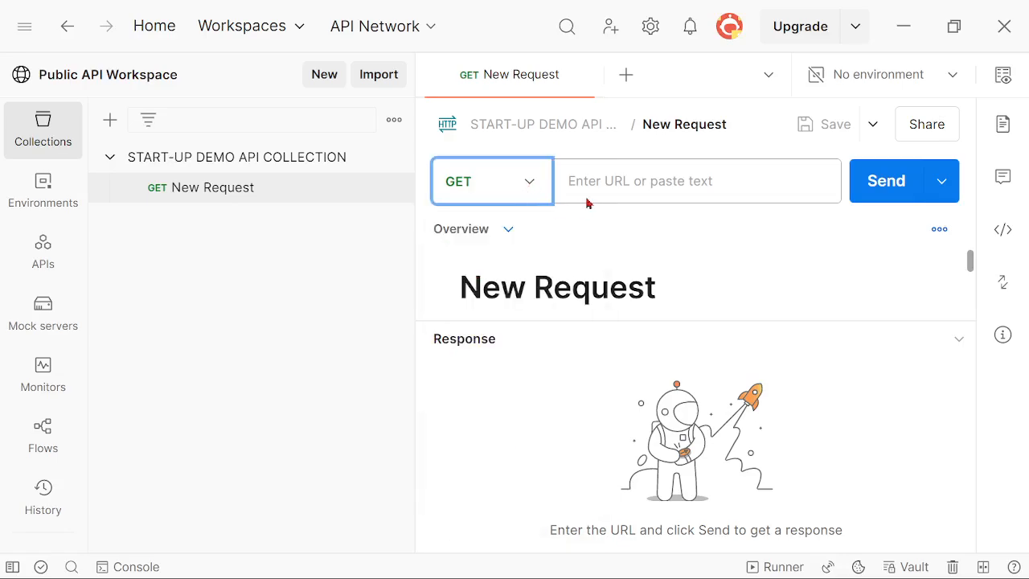
pyautogui.click(667, 125)
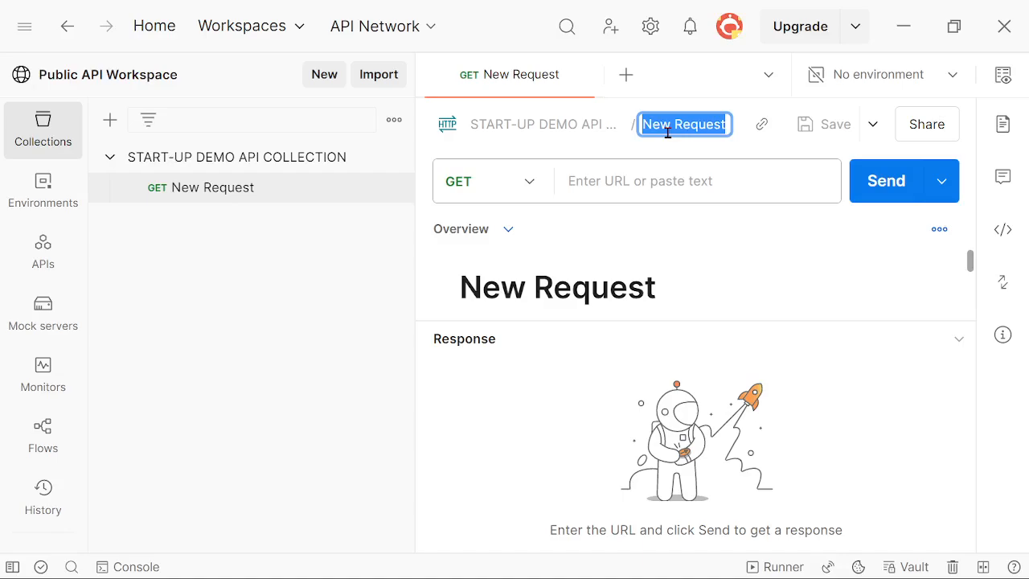
pyautogui.write('GET C')
pyautogui.write('LIENTS LIST')
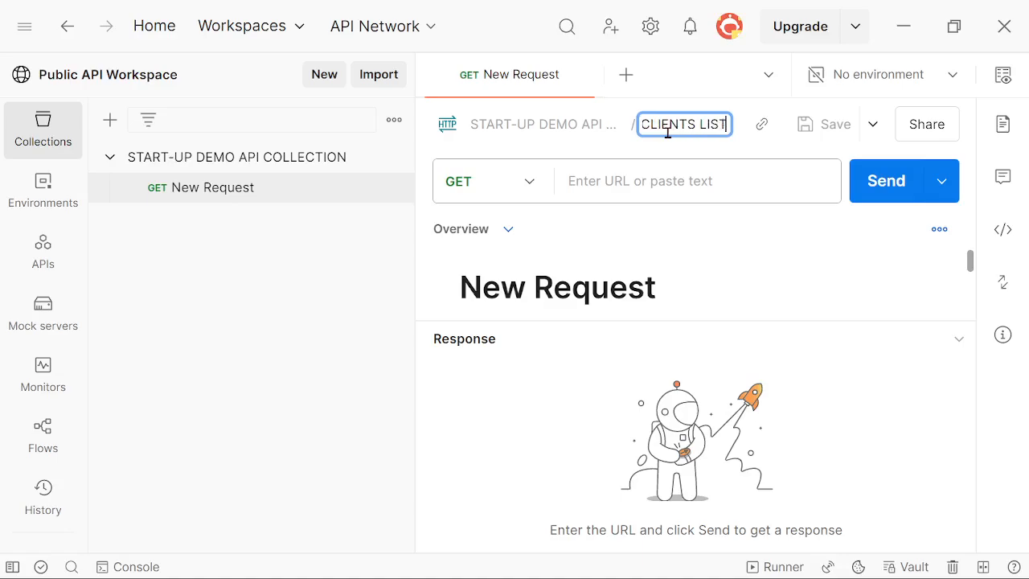
pyautogui.press('Return')
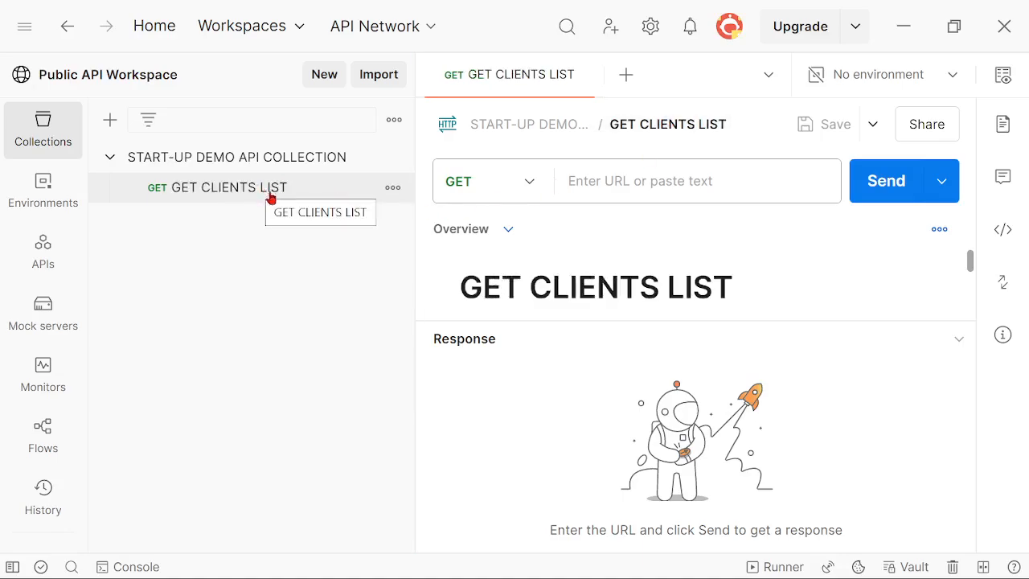
pyautogui.click(608, 179)
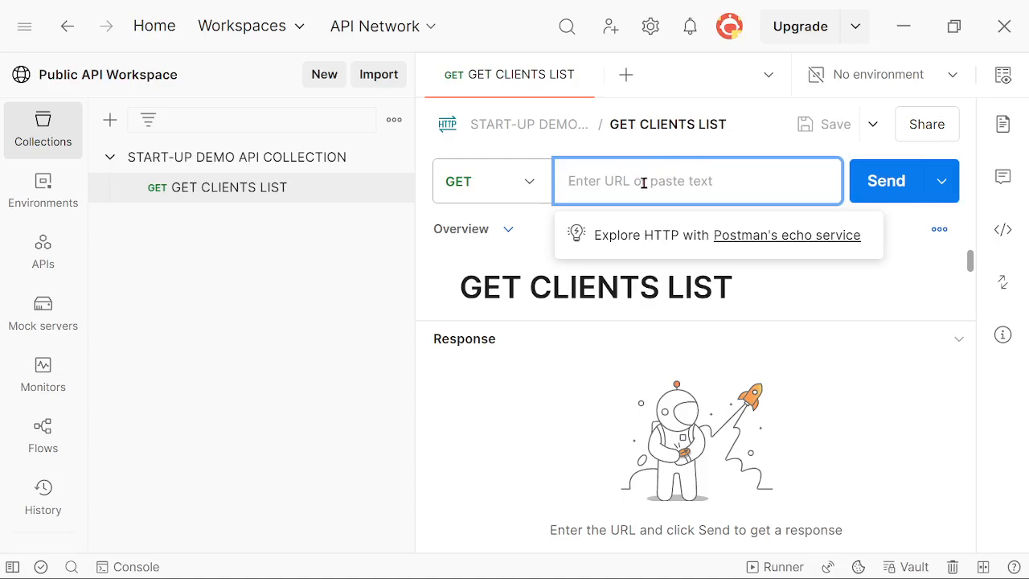
pyautogui.write('https://reqres.in/api/users?page=2')
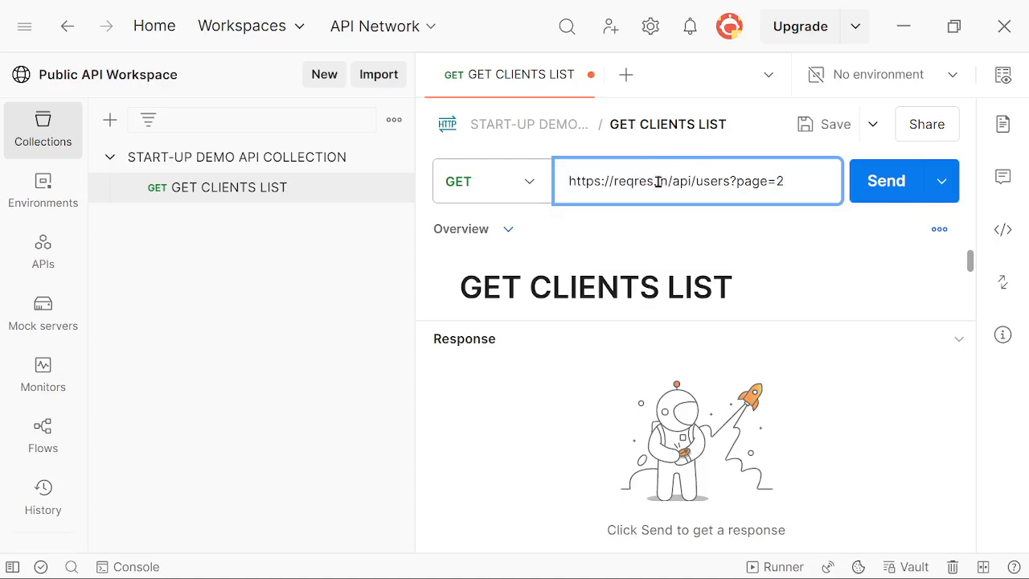
pyautogui.click(834, 129)
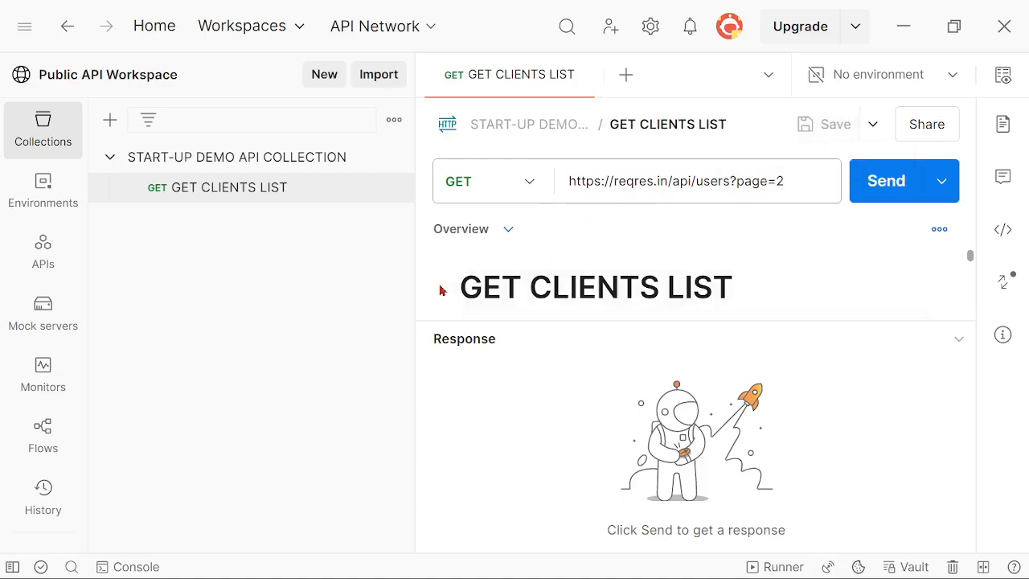
# Collapse the collections sidebar and show the request's query parameters in an enlarged area
pyautogui.moveTo(415, 279); pyautogui.dragTo(113, 275)
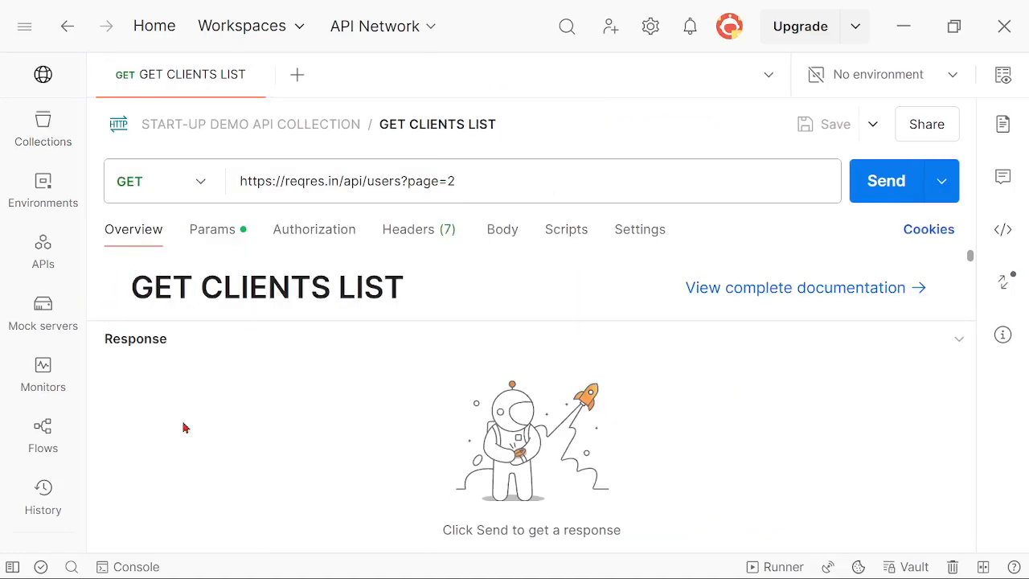
pyautogui.click(214, 233)
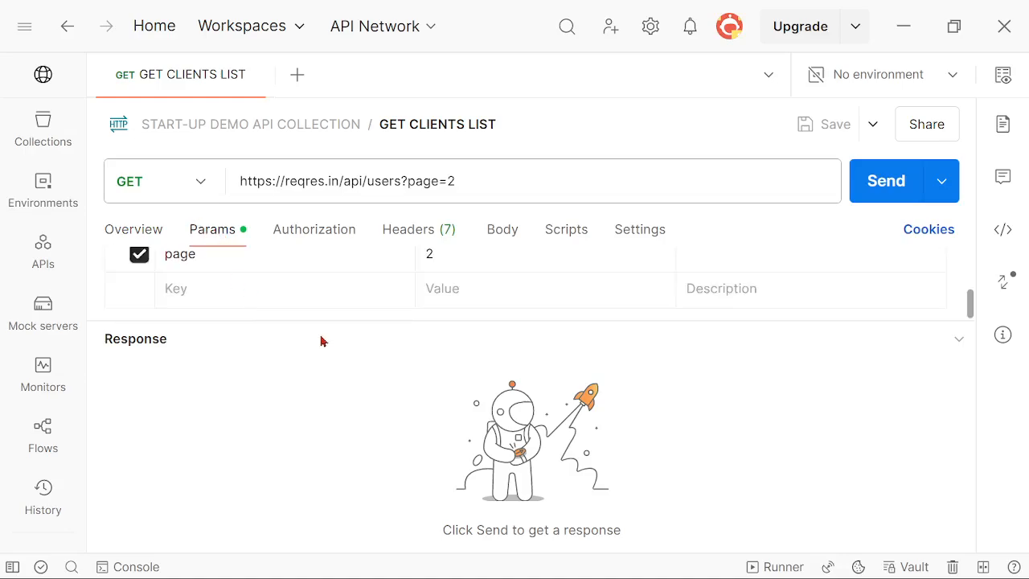
pyautogui.moveTo(319, 327); pyautogui.dragTo(310, 410)
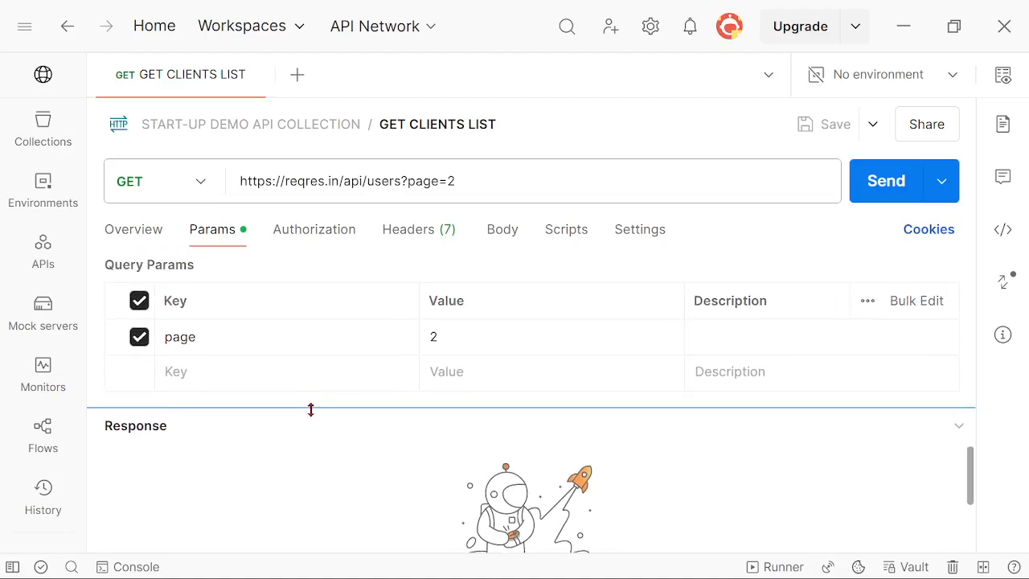
# Try the page query parameter with the value 20, and restore it to 2 in the request URL
pyautogui.click(430, 340)
pyautogui.click(474, 193)
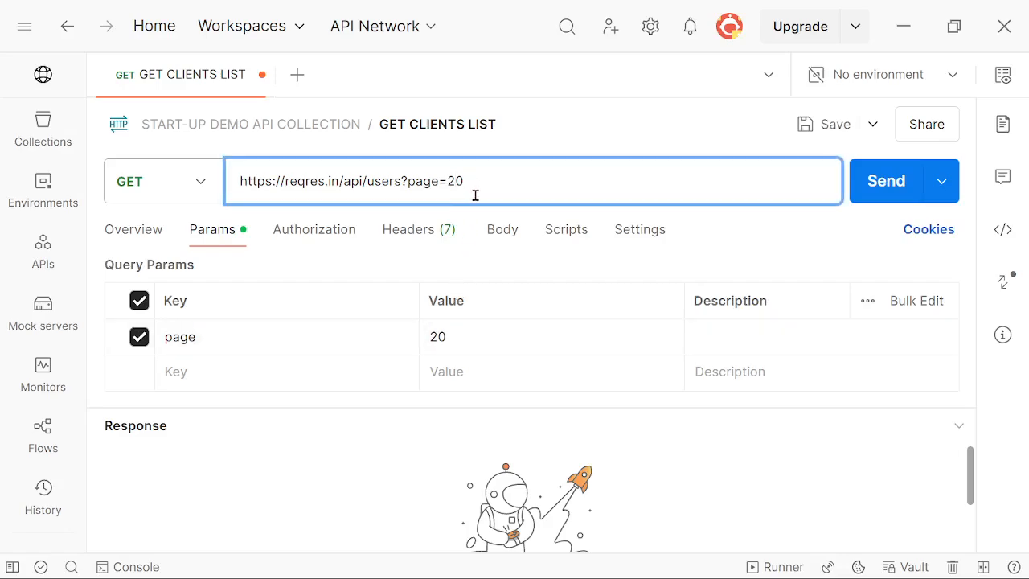
pyautogui.press('BackSpace')
pyautogui.click(337, 459)
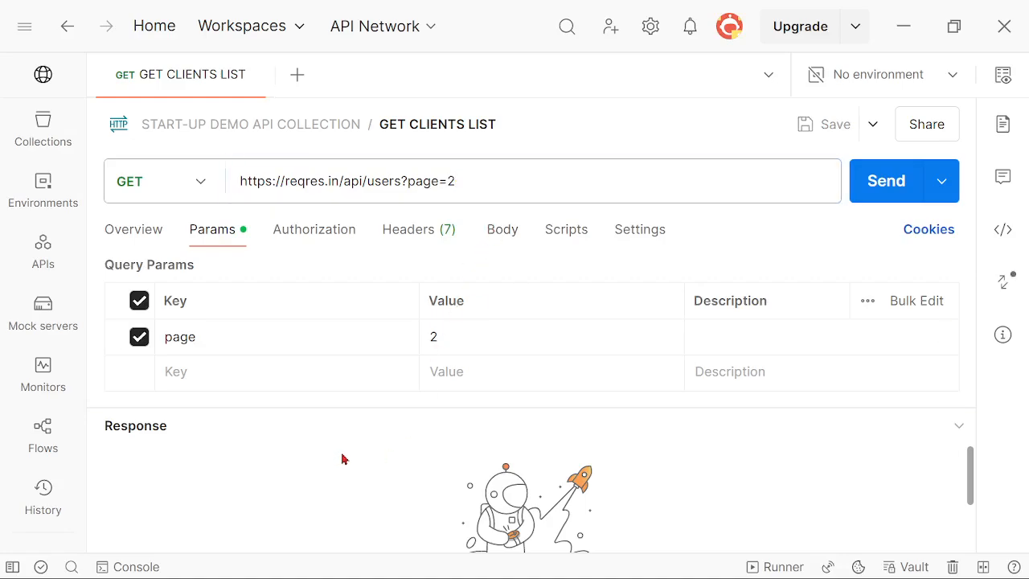
# View the request's headers and body options, and open its post-response script
pyautogui.click(416, 239)
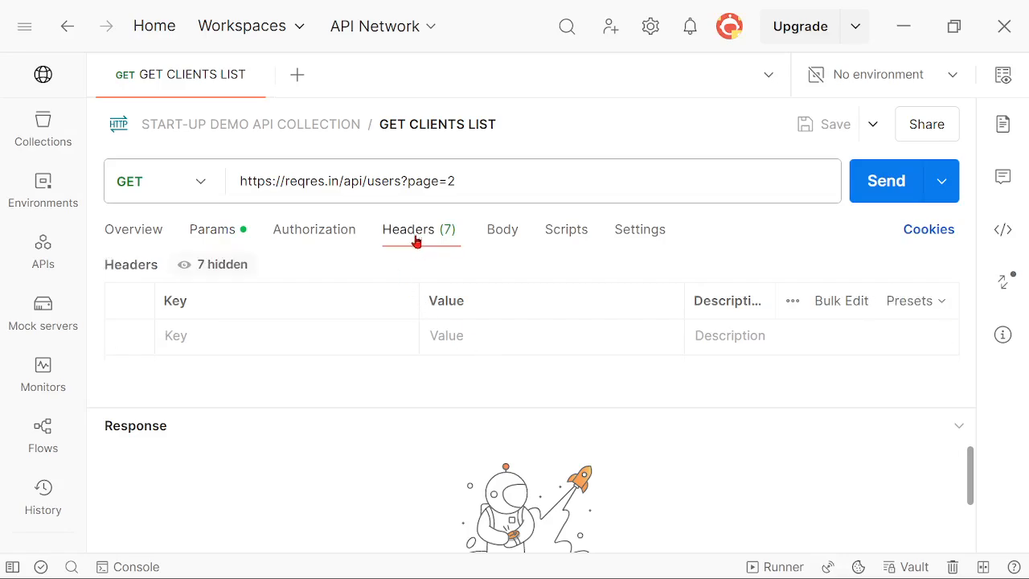
pyautogui.click(506, 239)
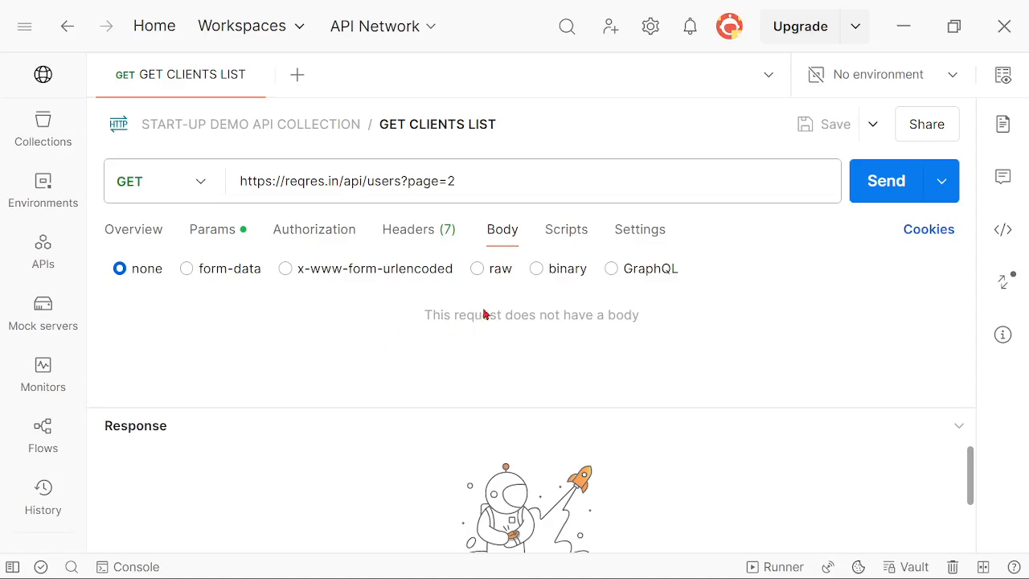
pyautogui.click(572, 243)
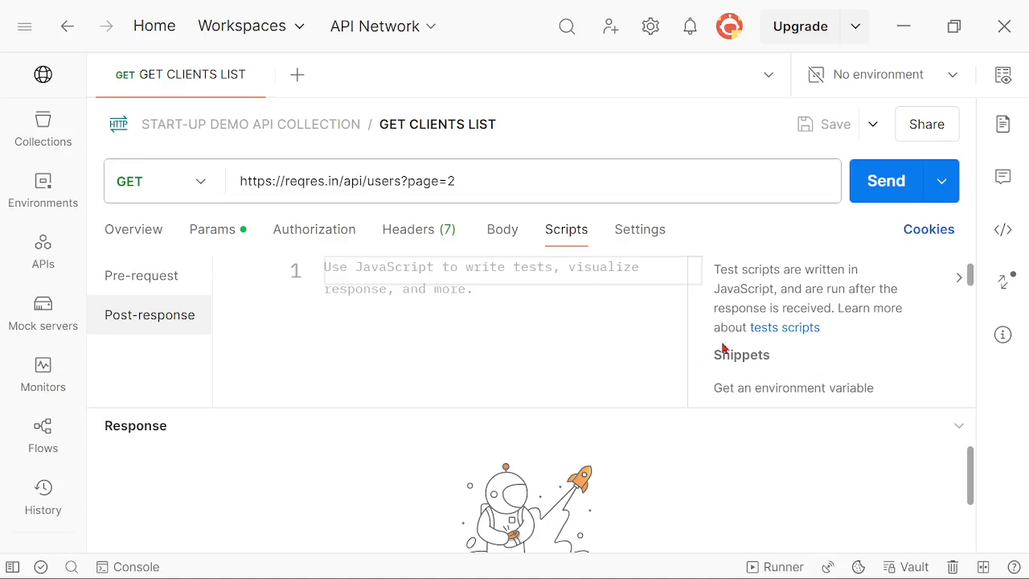
# Insert the "Status code: Code is 200" test snippet into the post-response script and save the request
pyautogui.scroll(-3, 816, 328)
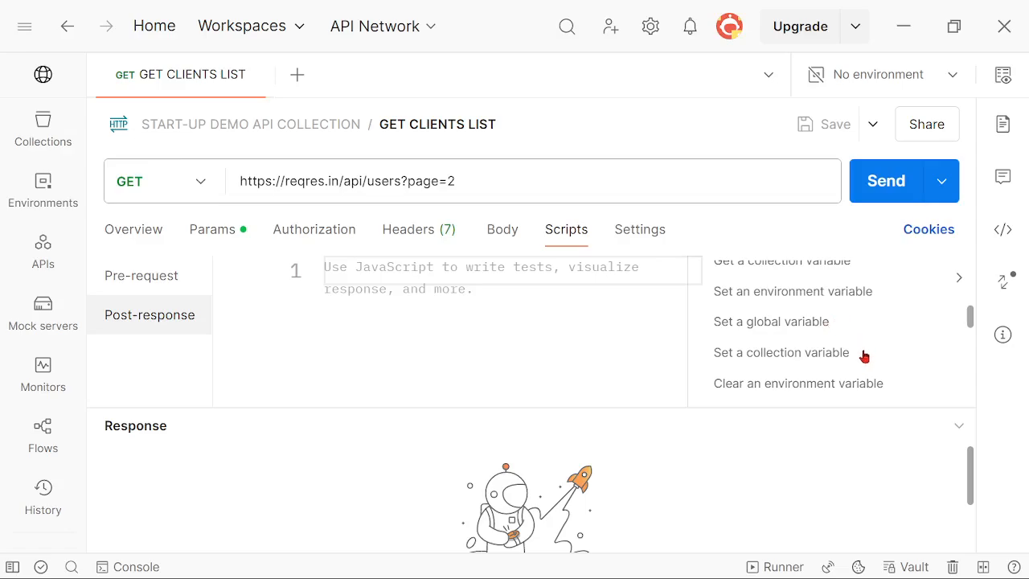
pyautogui.scroll(3, 838, 335)
pyautogui.scroll(-5, 854, 299)
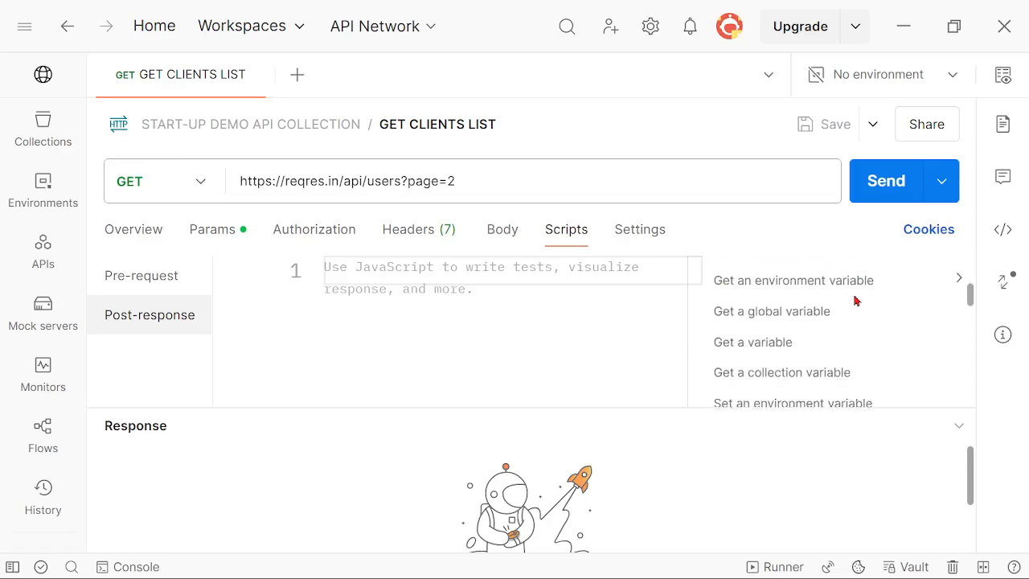
pyautogui.scroll(-2, 841, 322)
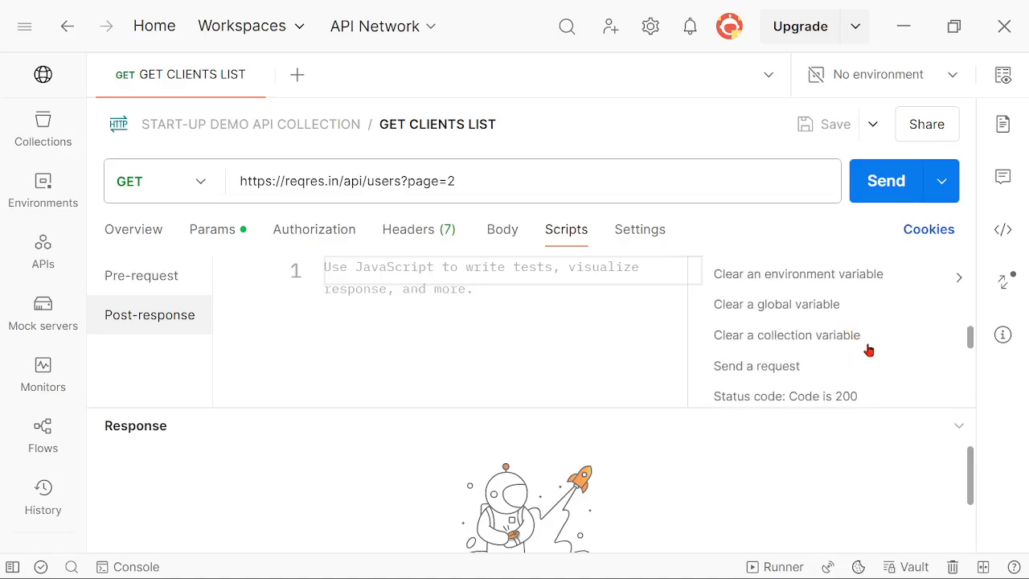
pyautogui.moveTo(968, 338); pyautogui.dragTo(969, 350)
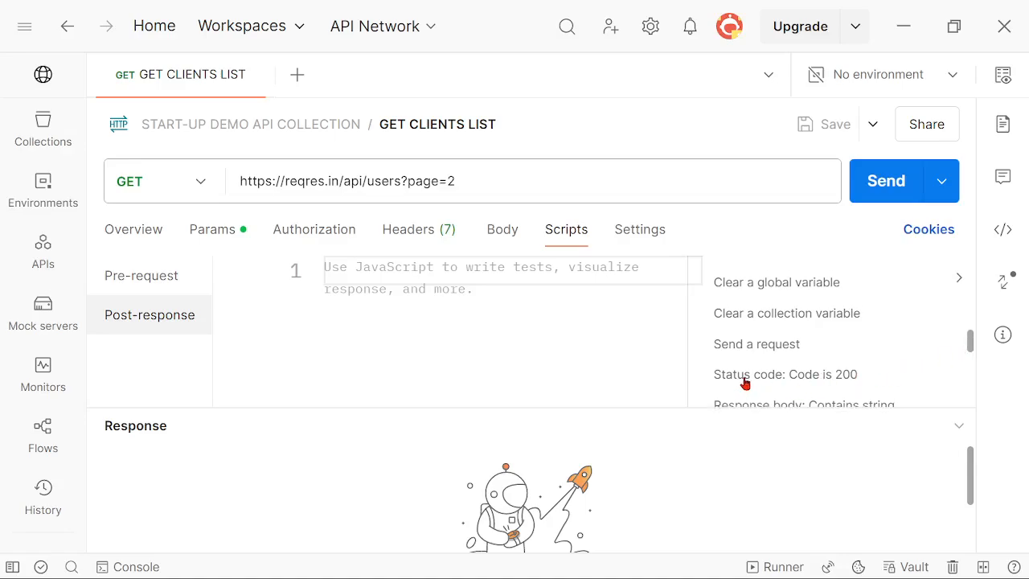
pyautogui.click(770, 384)
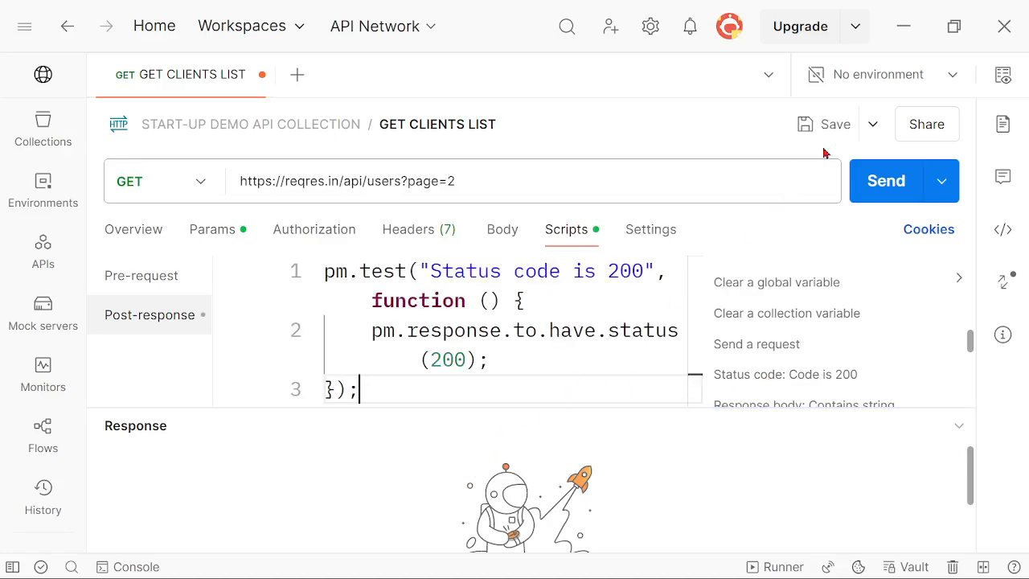
pyautogui.click(840, 123)
# Send the request from its overview, then enlarge the response and examine the page fields at the start of the JSON body
pyautogui.click(134, 232)
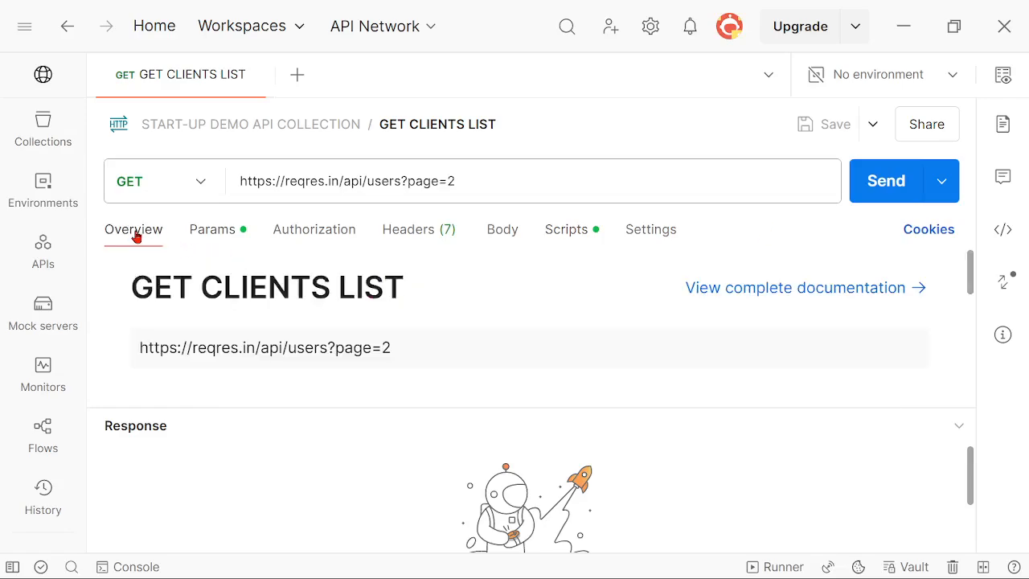
pyautogui.click(879, 190)
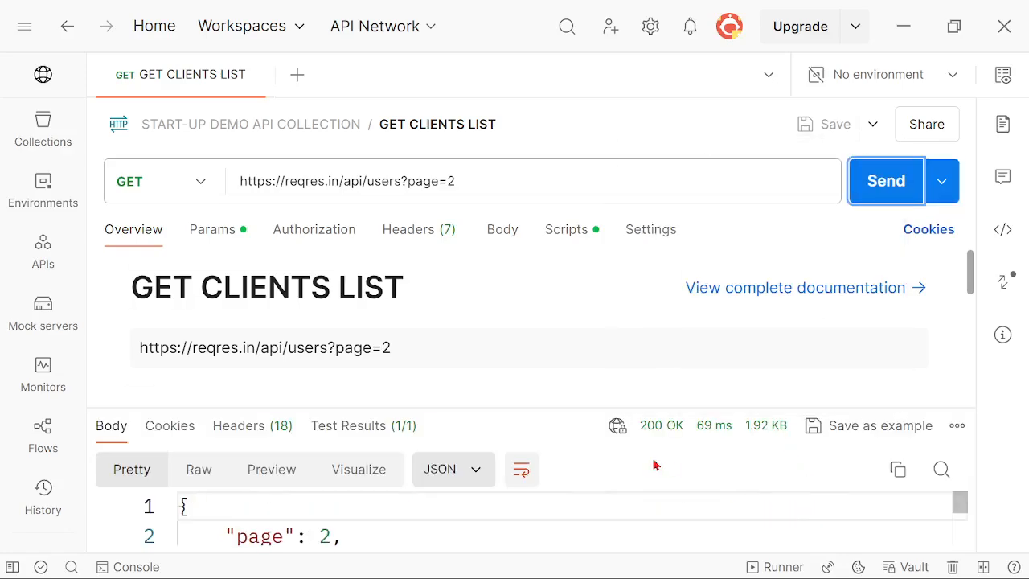
pyautogui.moveTo(530, 406); pyautogui.dragTo(521, 282)
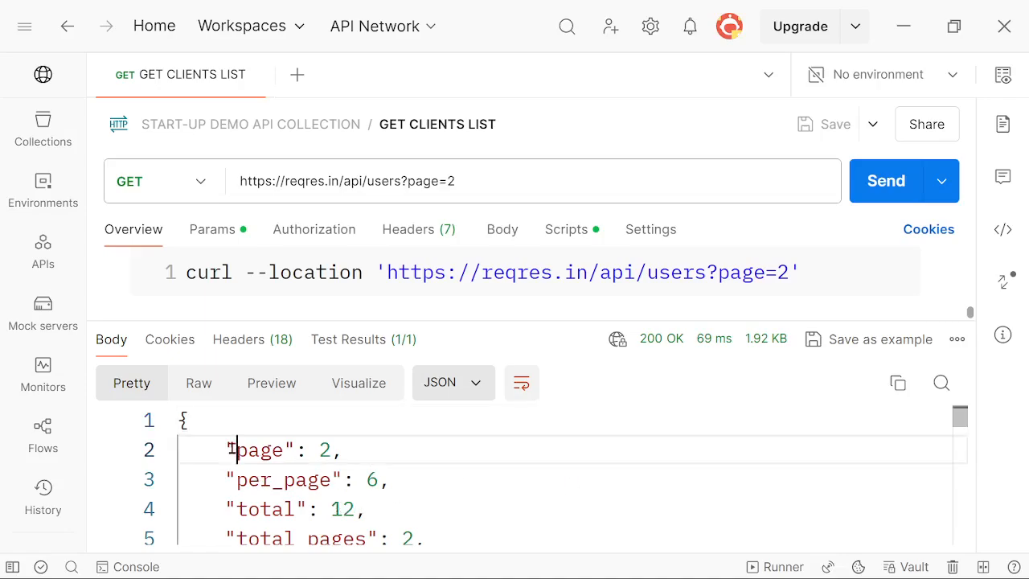
pyautogui.moveTo(230, 447); pyautogui.dragTo(340, 448)
pyautogui.click(463, 503)
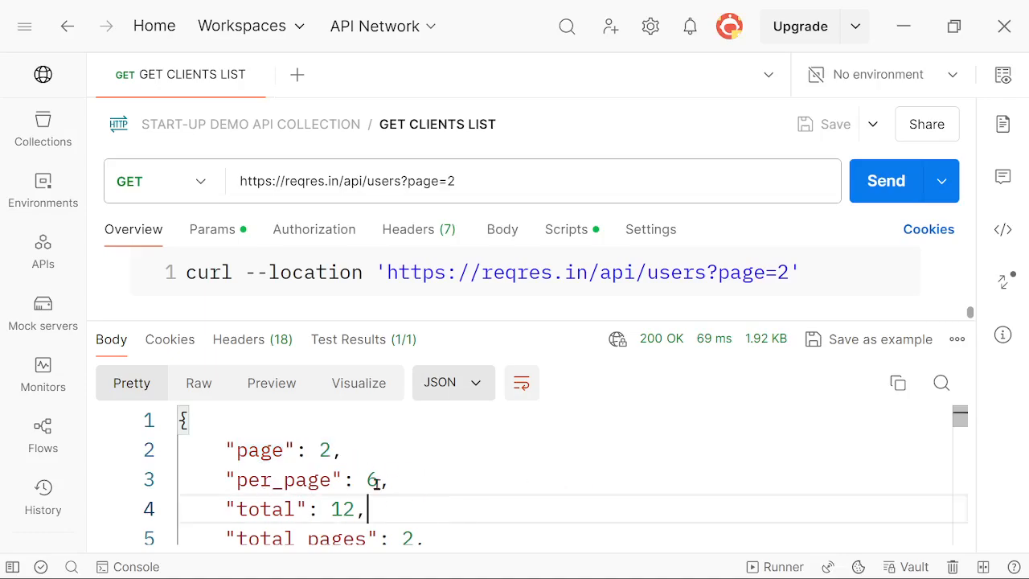
# Examine the user records in the JSON response body down to the last one, and return to the start
pyautogui.scroll(-1, 527, 486)
pyautogui.scroll(-1, 527, 485)
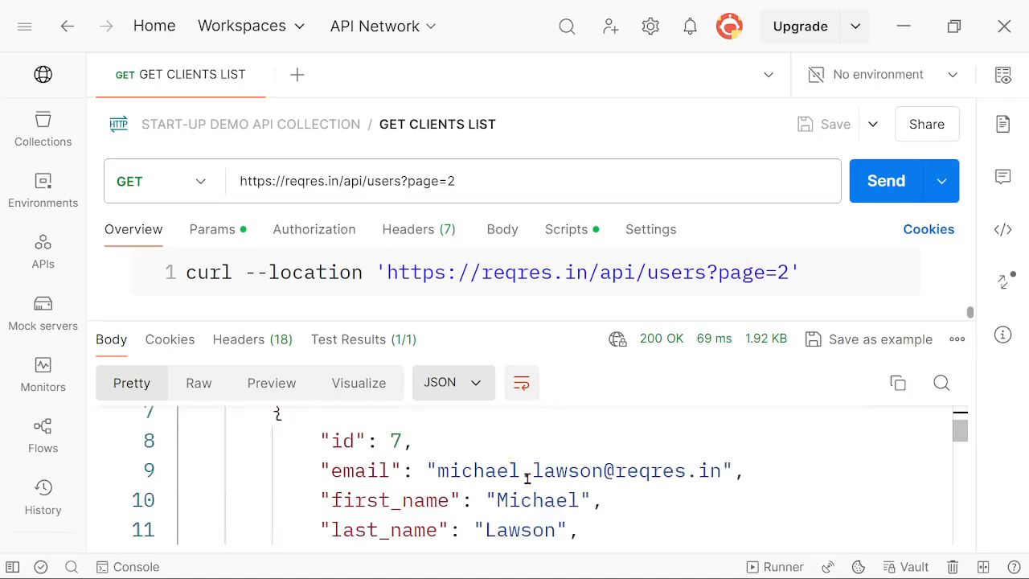
pyautogui.scroll(-2, 768, 479)
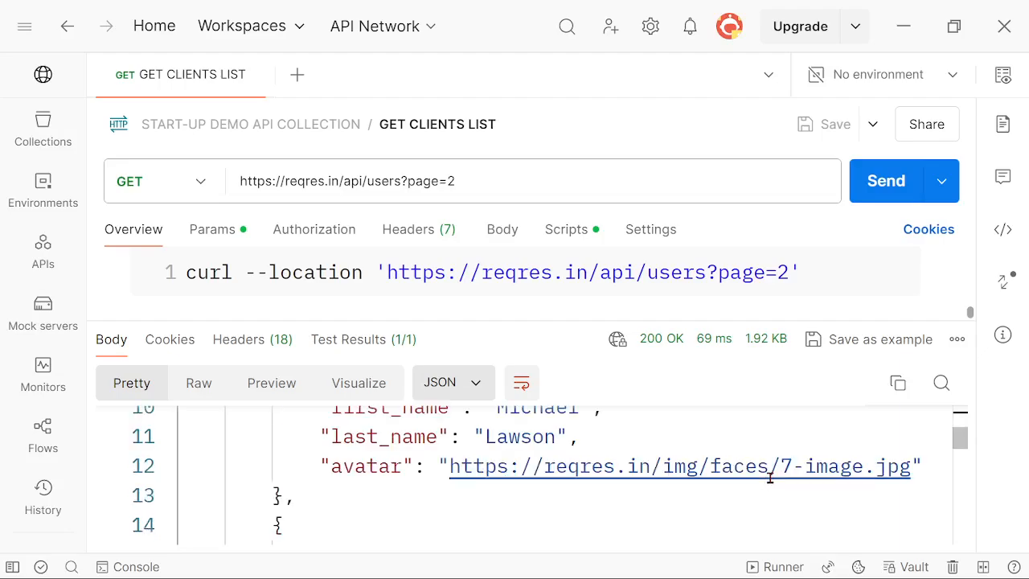
pyautogui.scroll(-3, 761, 482)
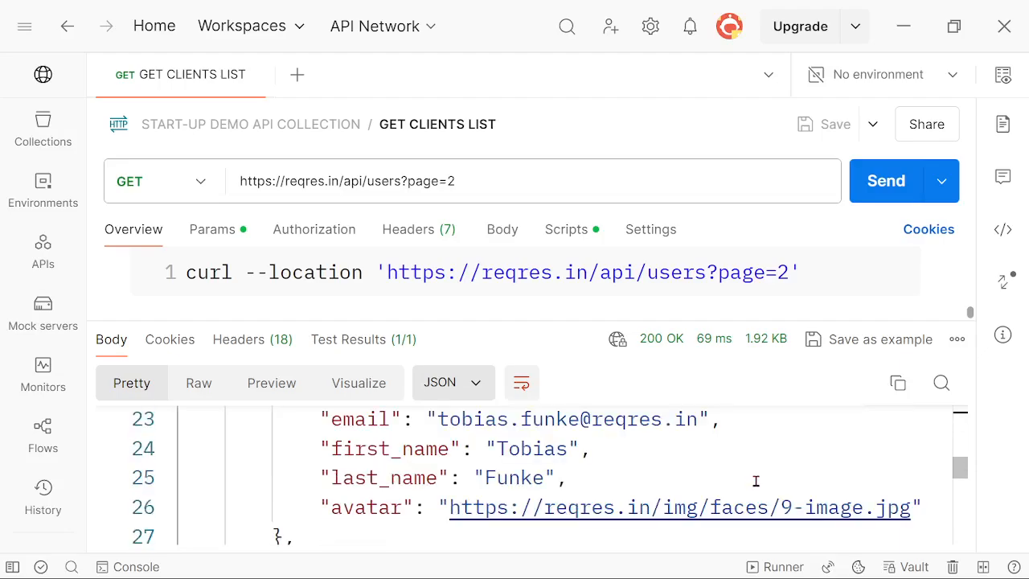
pyautogui.scroll(-2, 755, 479)
pyautogui.scroll(-7, 753, 477)
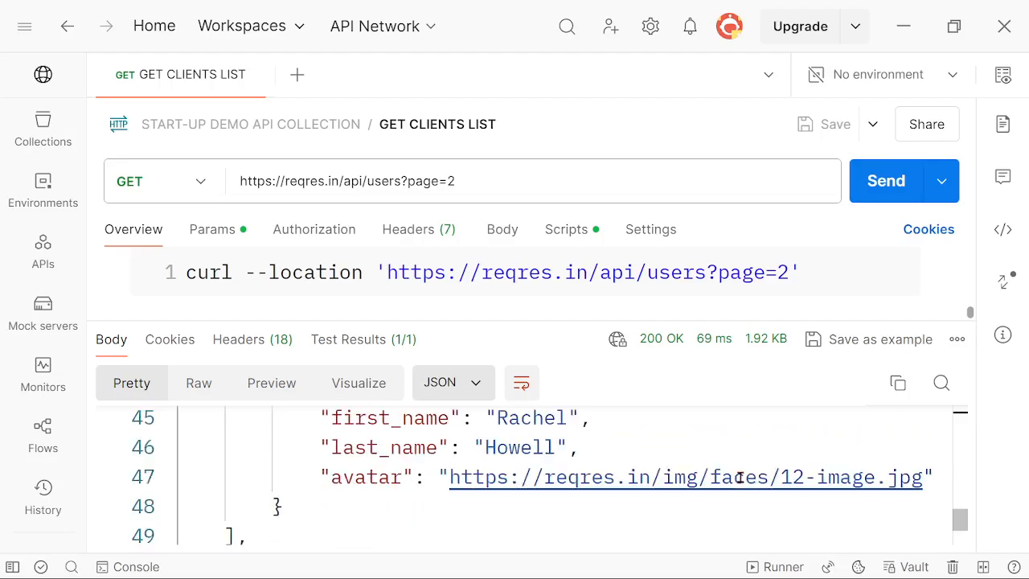
pyautogui.scroll(15, 728, 480)
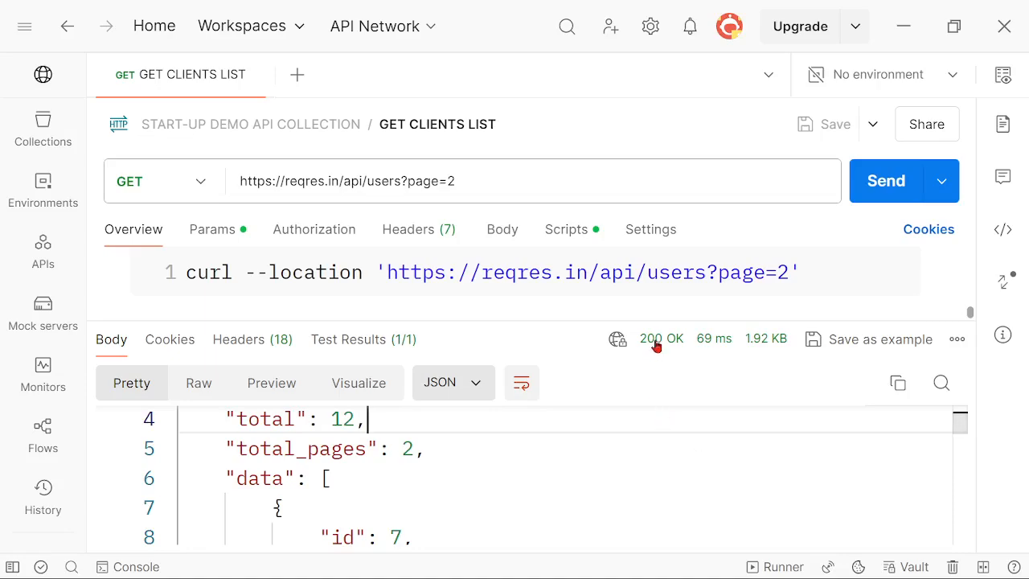
# Inspect the details of the response's status code, response time and size
pyautogui.moveTo(651, 345)
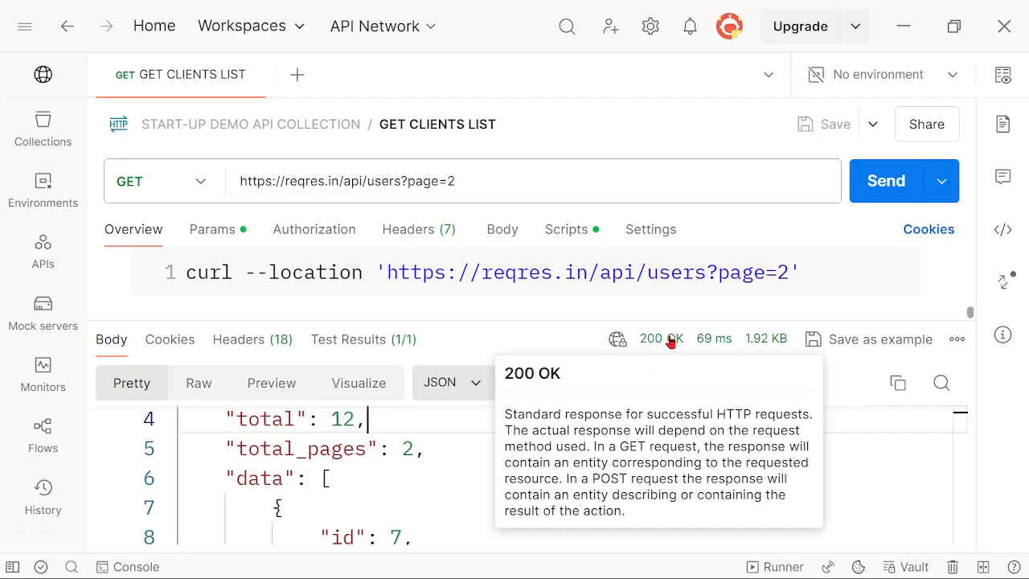
pyautogui.moveTo(705, 342)
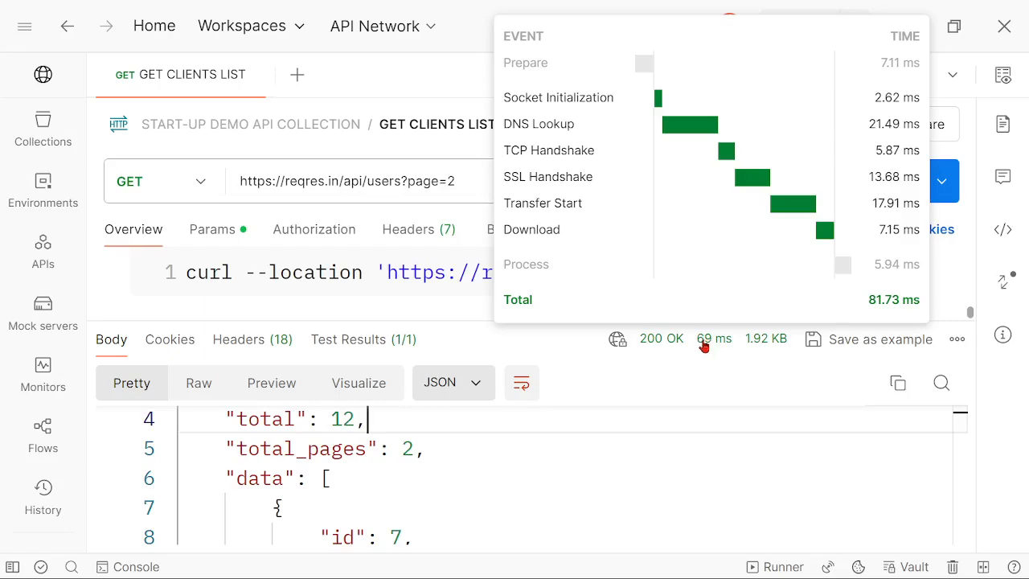
pyautogui.moveTo(766, 344)
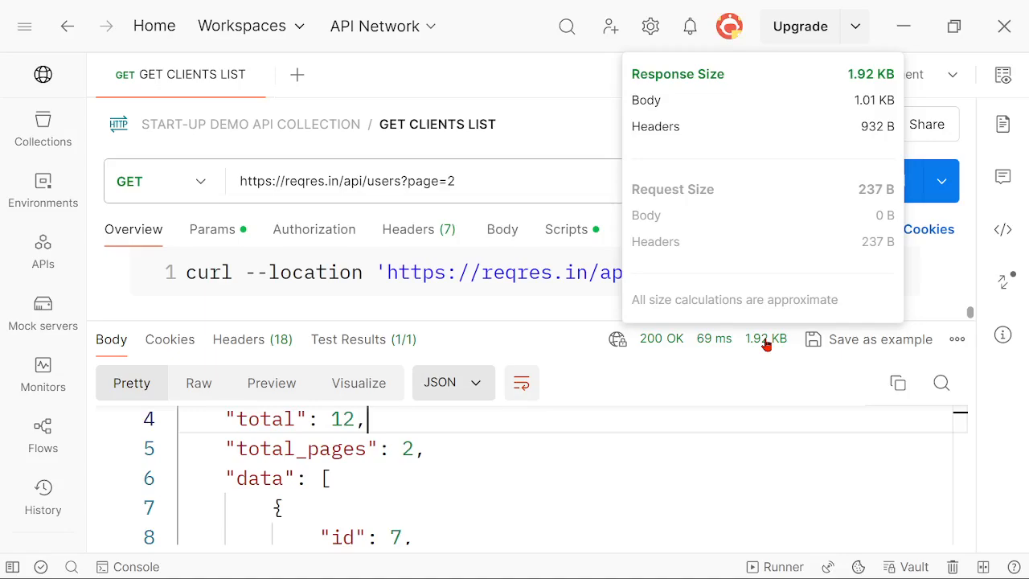
pyautogui.click(640, 471)
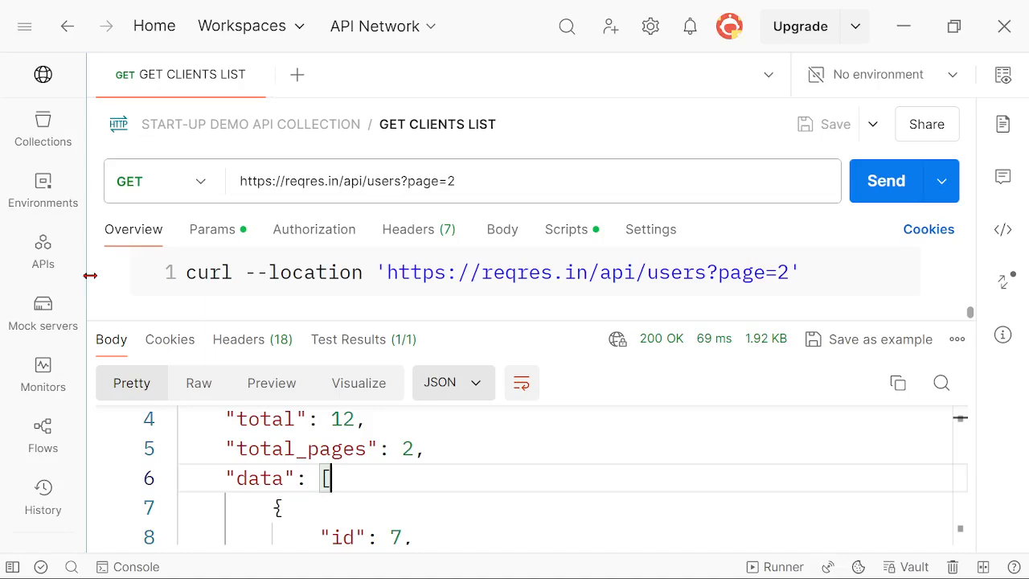
# Expand the collections sidebar and replace the open GET CLIENTS LIST request with a new request using the POST method
pyautogui.moveTo(88, 275); pyautogui.dragTo(403, 293)
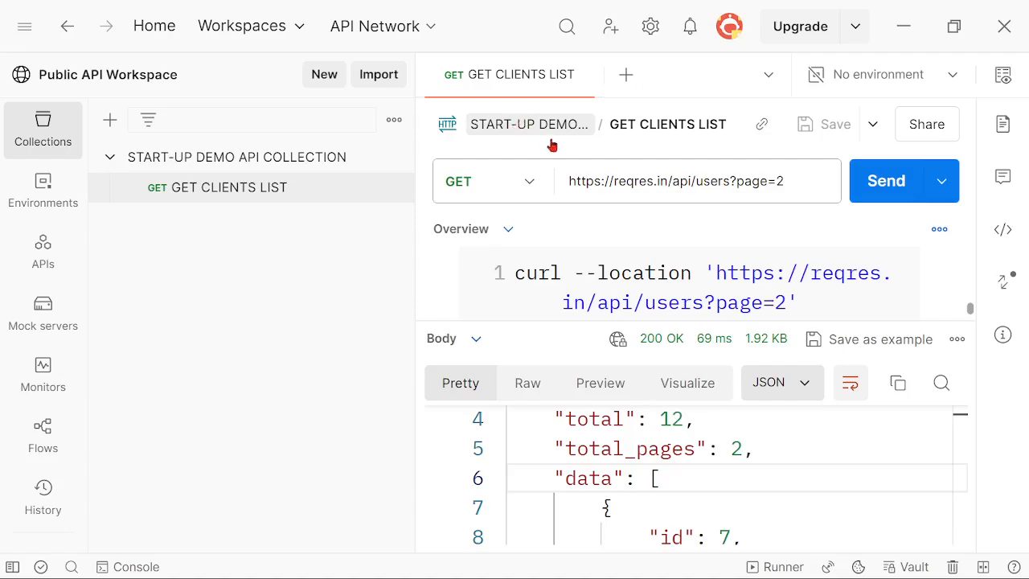
pyautogui.click(589, 75)
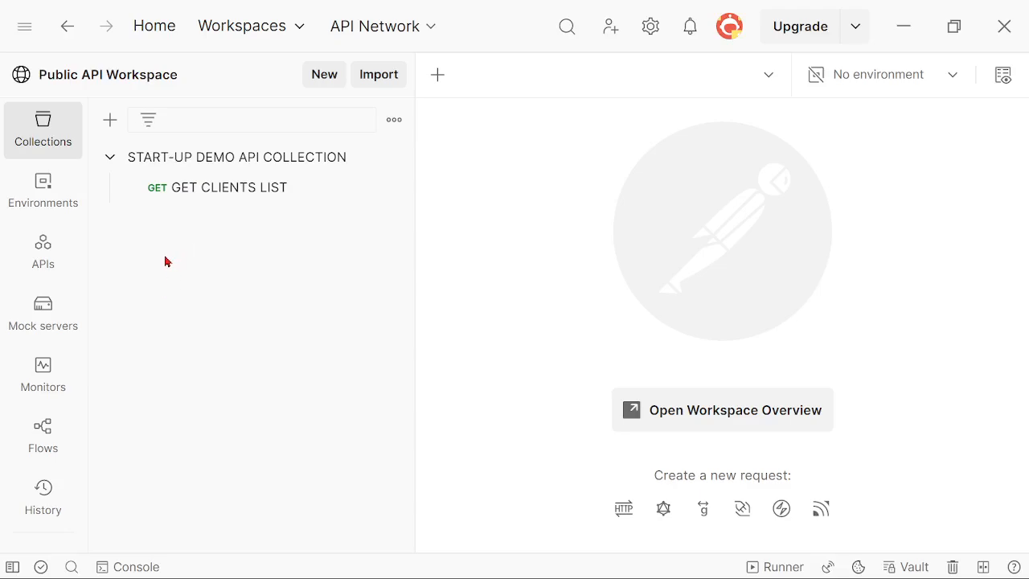
pyautogui.click(438, 77)
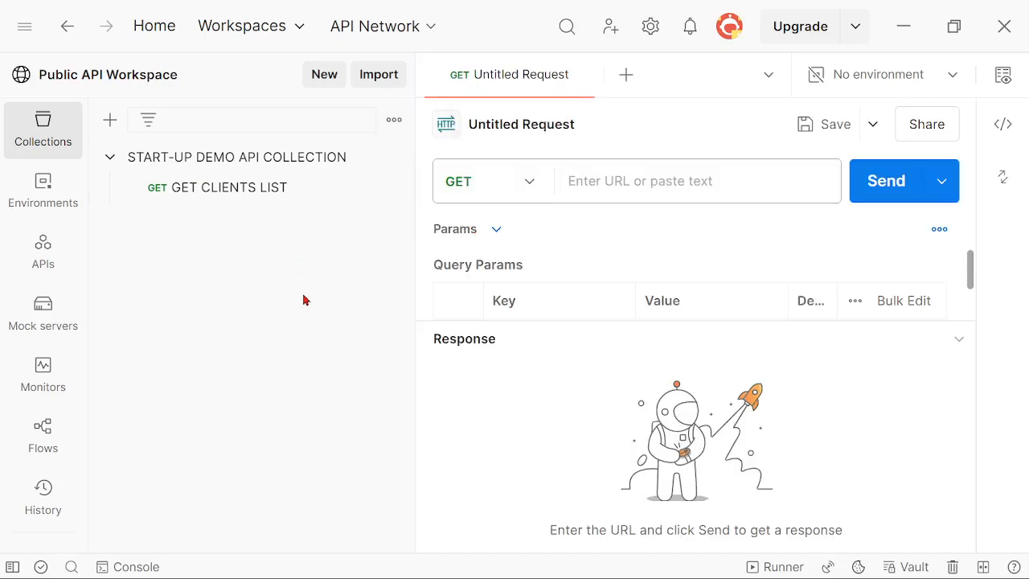
pyautogui.click(530, 185)
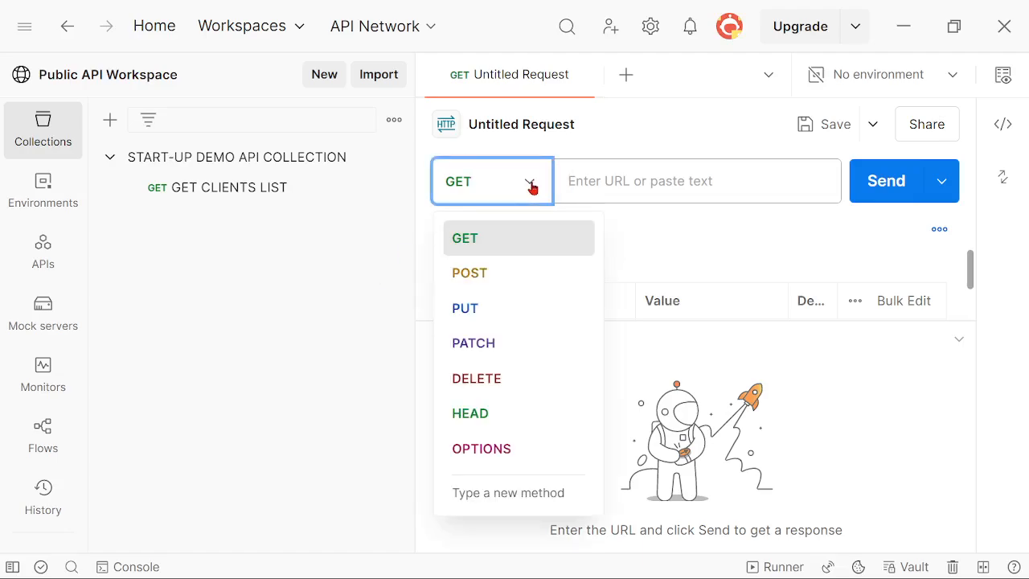
pyautogui.click(516, 131)
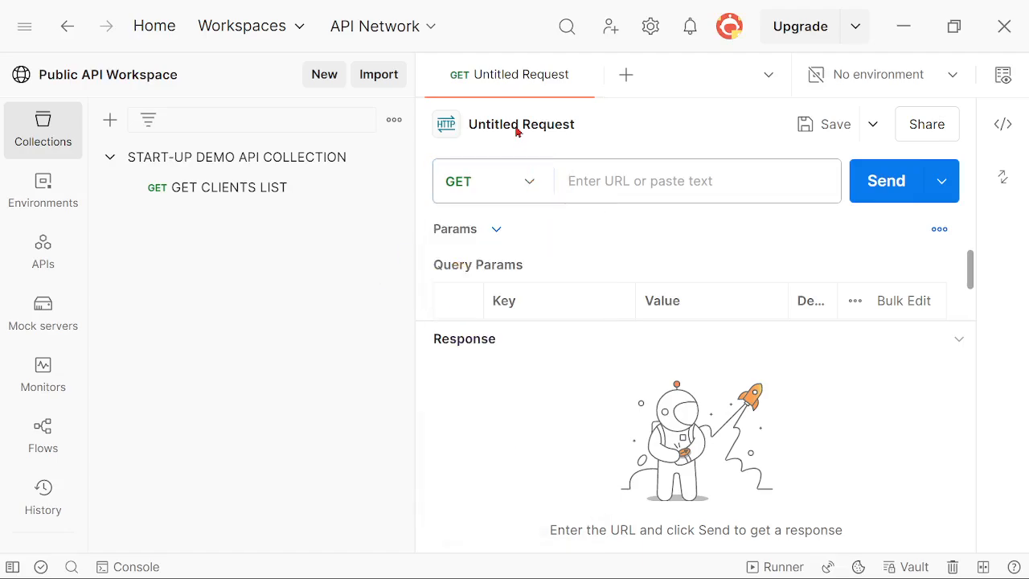
pyautogui.click(530, 190)
pyautogui.click(476, 271)
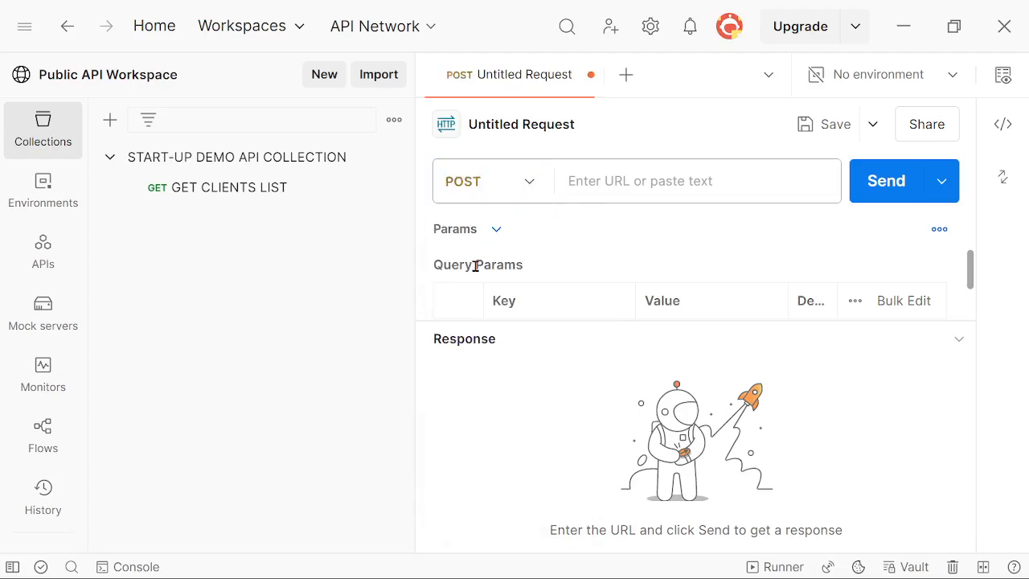
pyautogui.click(603, 180)
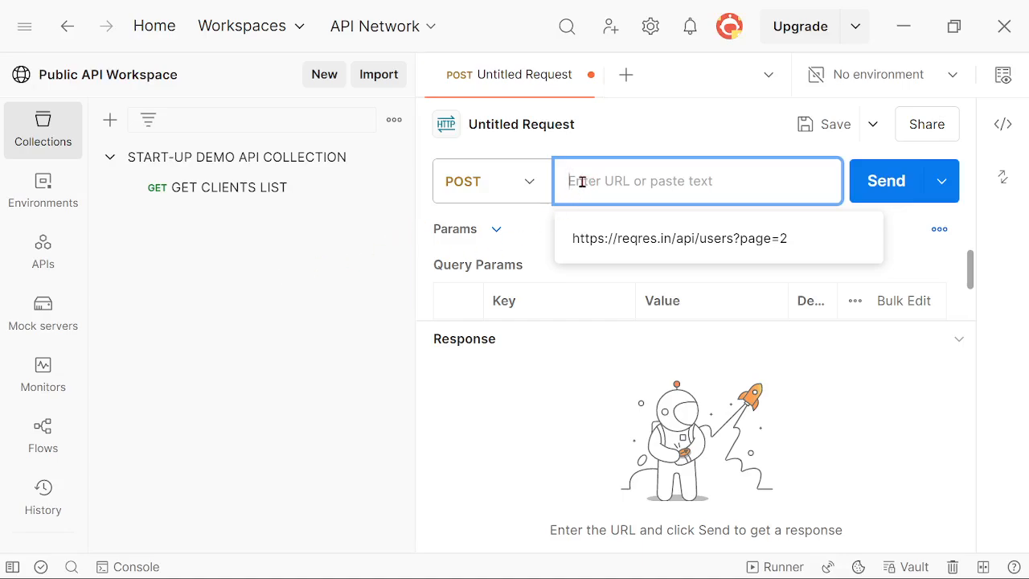
pyautogui.write('https://reqres.in/api/users')
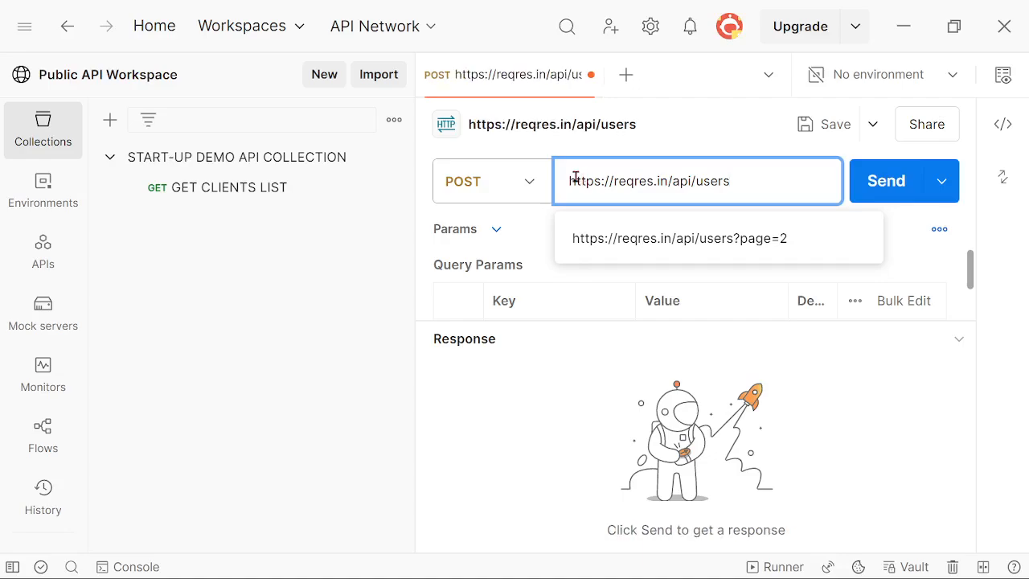
pyautogui.moveTo(696, 183); pyautogui.dragTo(732, 184)
pyautogui.click(749, 183)
# Save the request as CREATE NEW CLIENT in START-UP DEMO API COLLECTION
pyautogui.click(828, 129)
pyautogui.moveTo(375, 129); pyautogui.dragTo(161, 121)
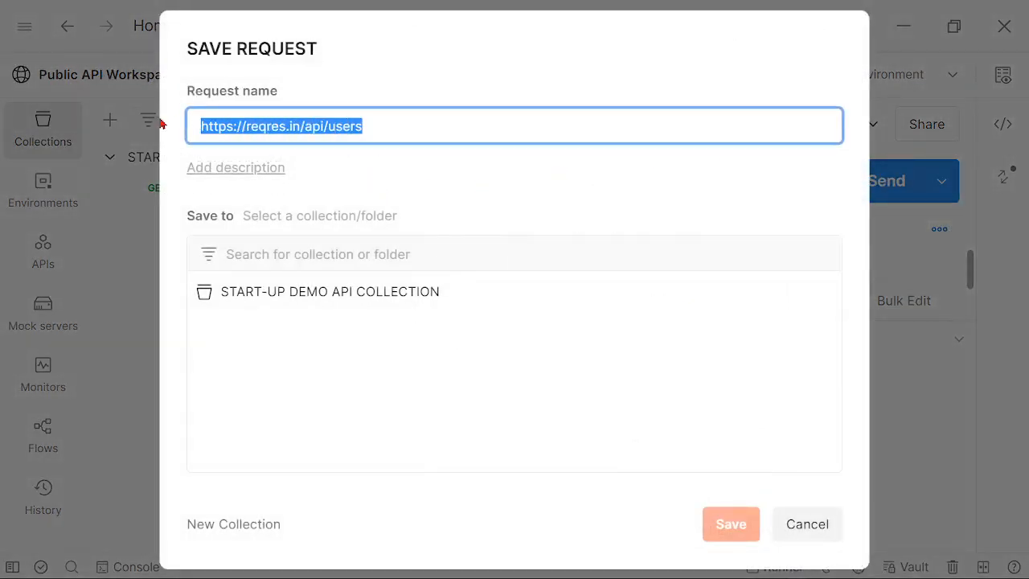
pyautogui.press('BackSpace')
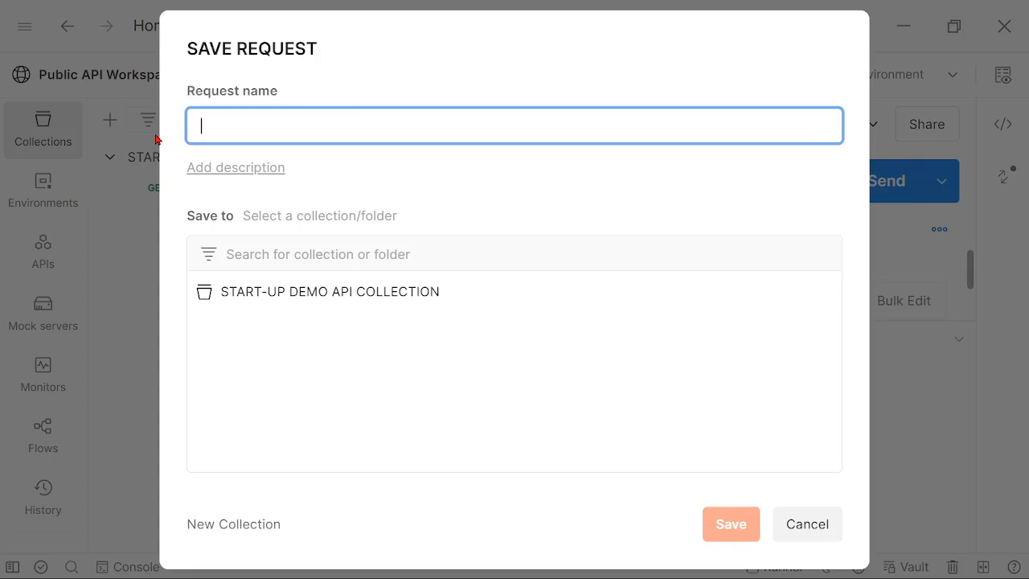
pyautogui.write('CREATE NEW CLI')
pyautogui.write('ENT')
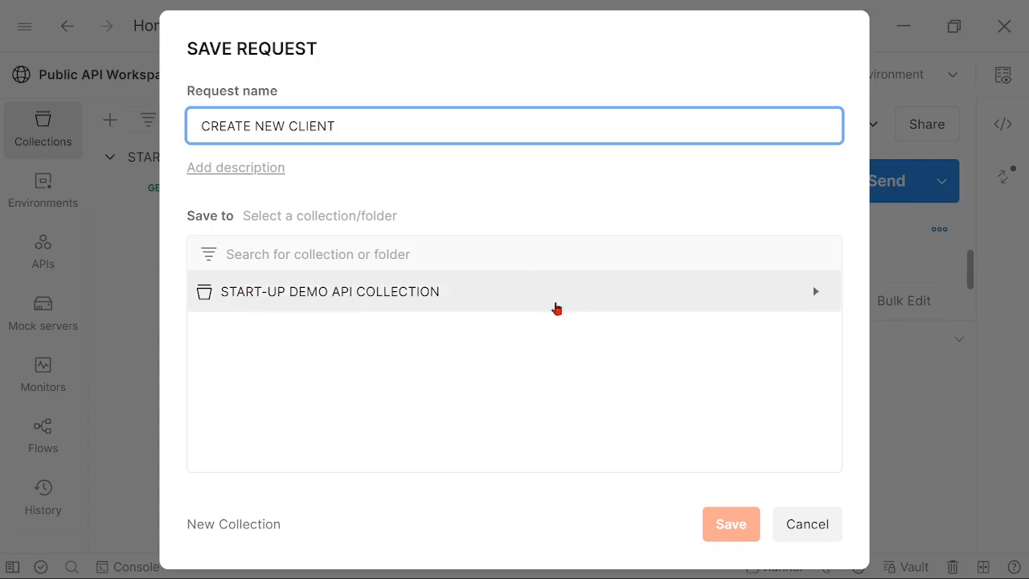
pyautogui.click(313, 299)
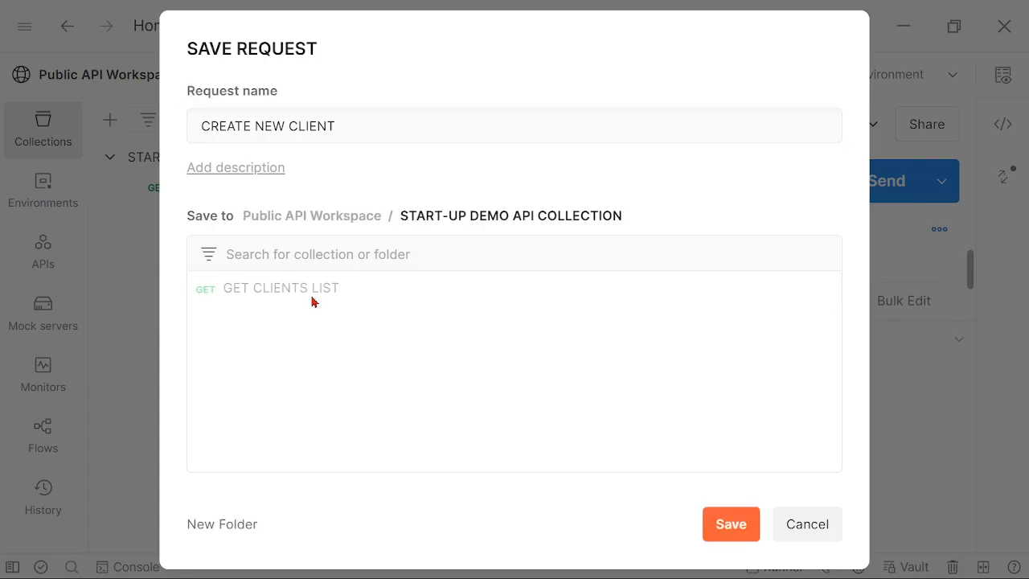
pyautogui.click(727, 532)
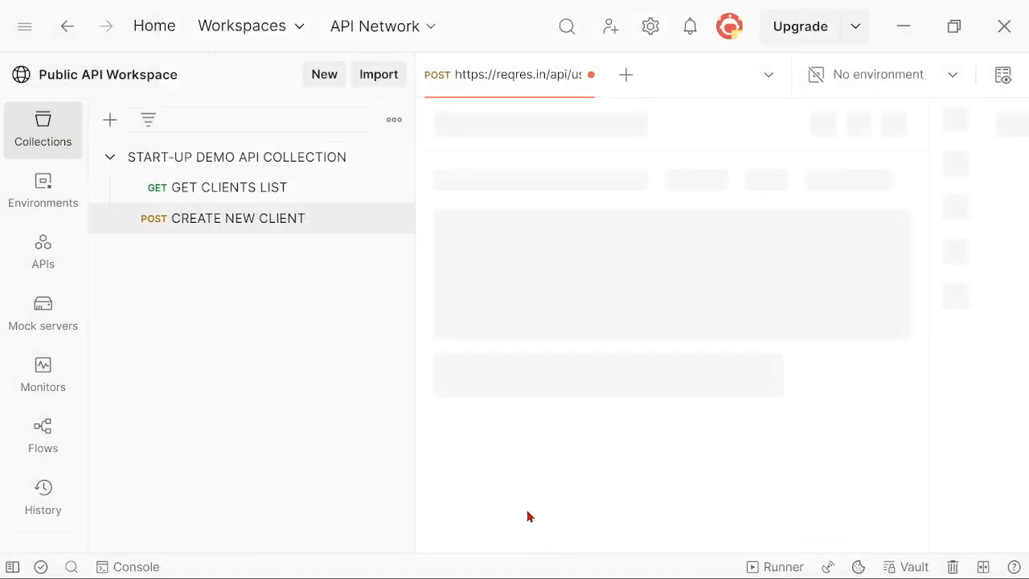
# Collapse the sidebar and enlarge the request editor, and set the CREATE NEW CLIENT request's body type to raw
pyautogui.moveTo(413, 314); pyautogui.dragTo(110, 307)
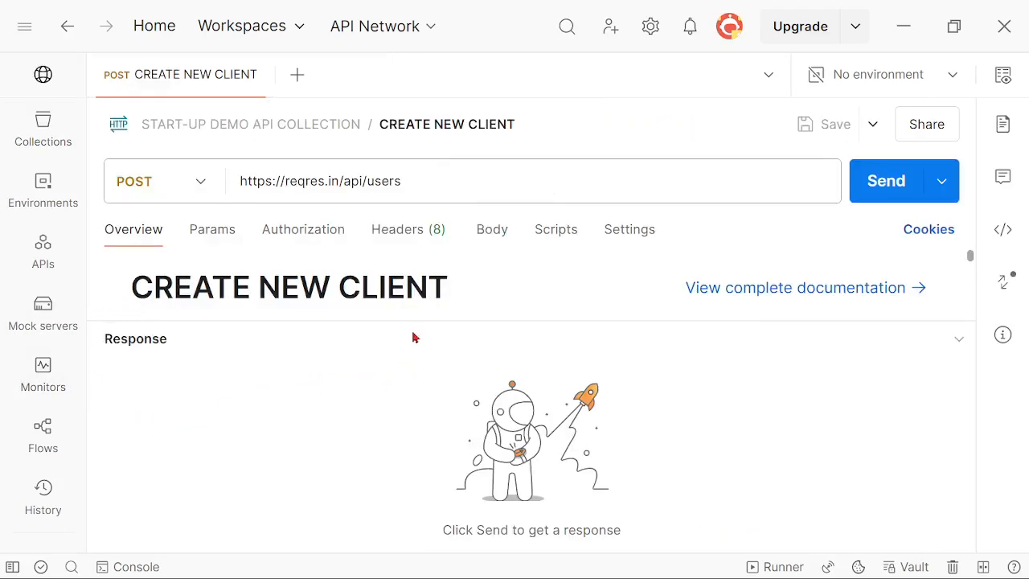
pyautogui.click(492, 231)
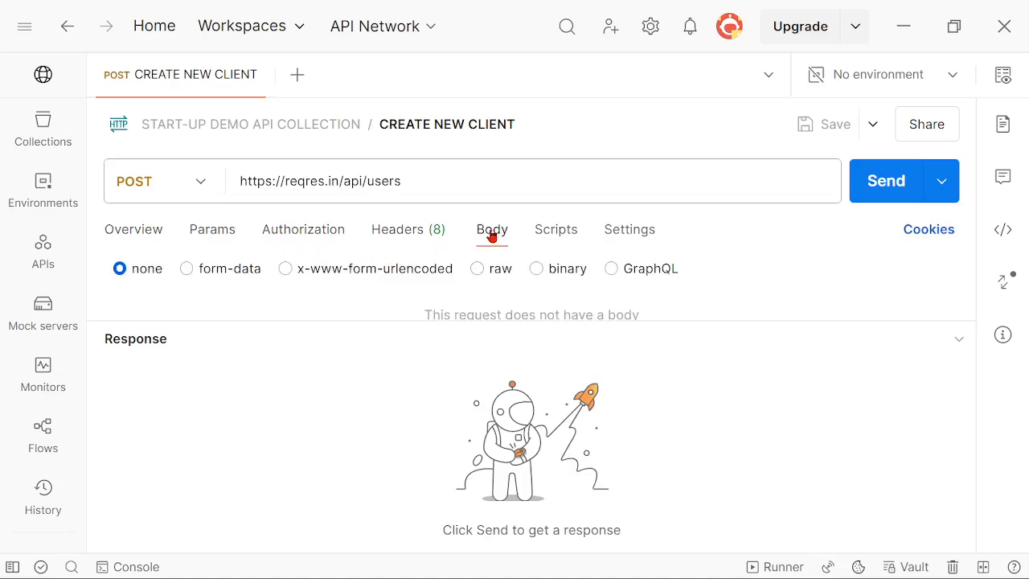
pyautogui.moveTo(257, 322); pyautogui.dragTo(257, 466)
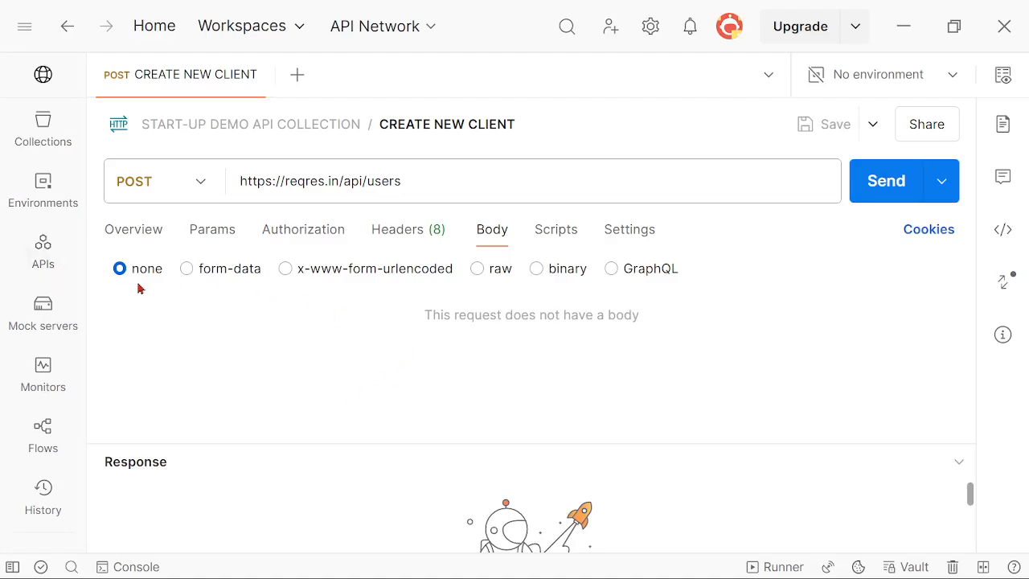
pyautogui.click(479, 276)
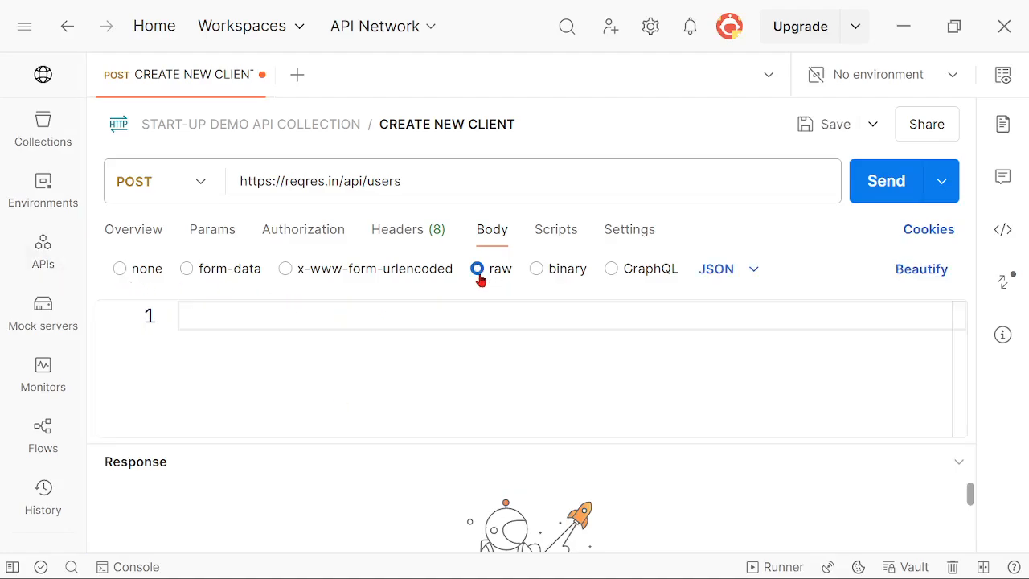
# Enter a JSON body with the client's full name as "name" and "Technical Project Lead" as "job", and save the request
pyautogui.click(235, 319)
pyautogui.click(754, 272)
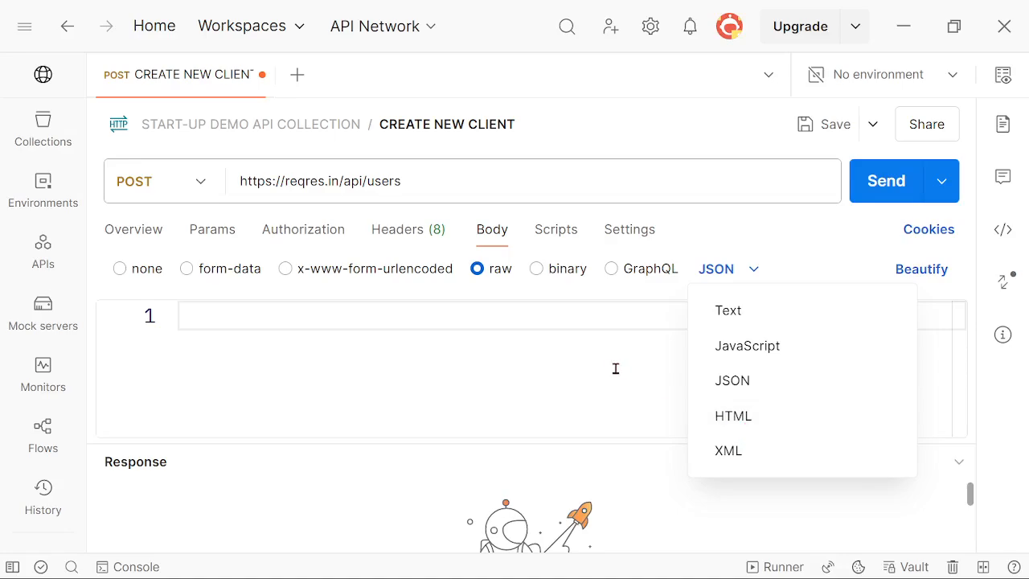
pyautogui.click(421, 332)
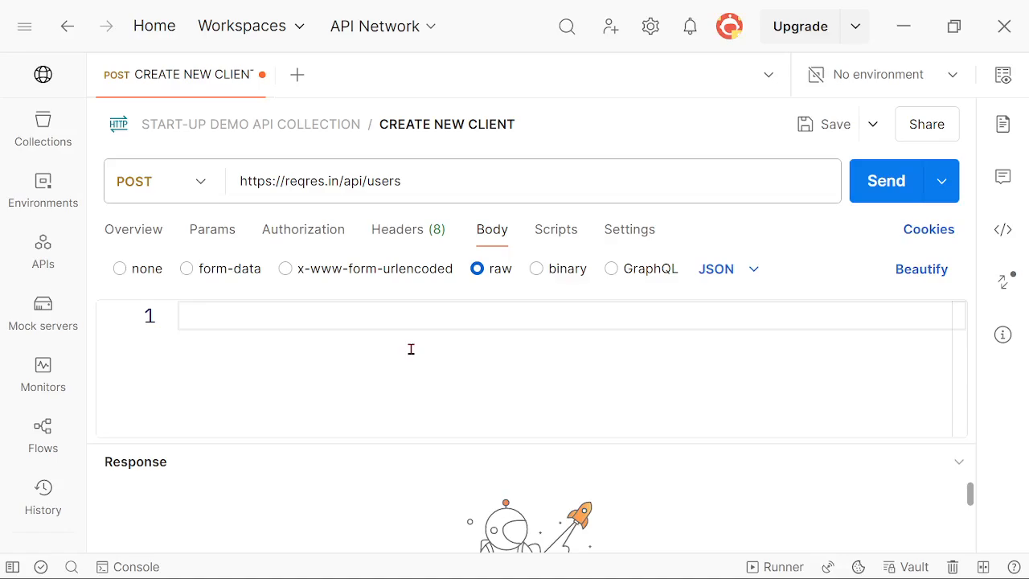
pyautogui.write('{     "name": "Anna Maria Santa",     "job": "Technical Project Lead" }')
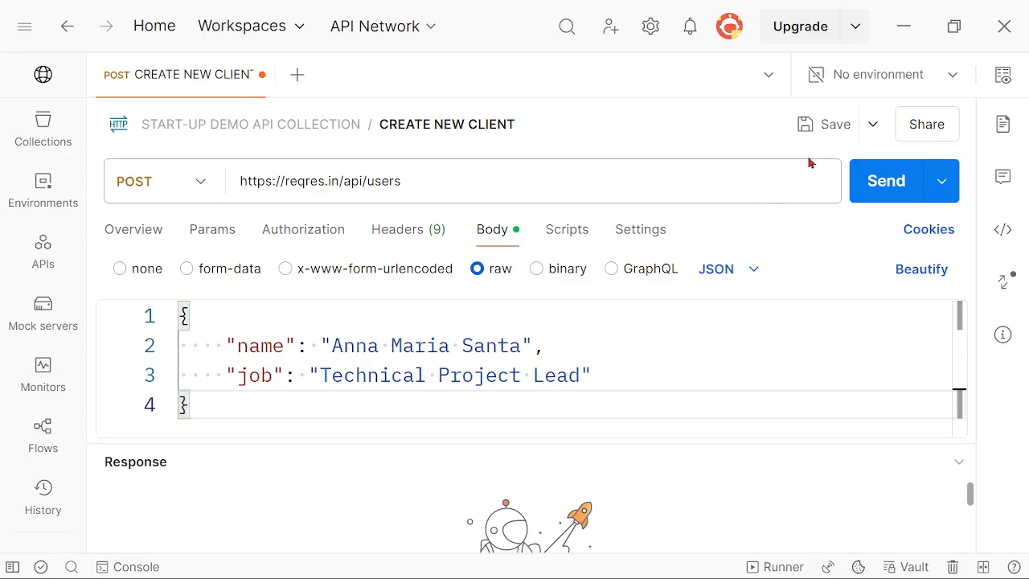
pyautogui.click(836, 128)
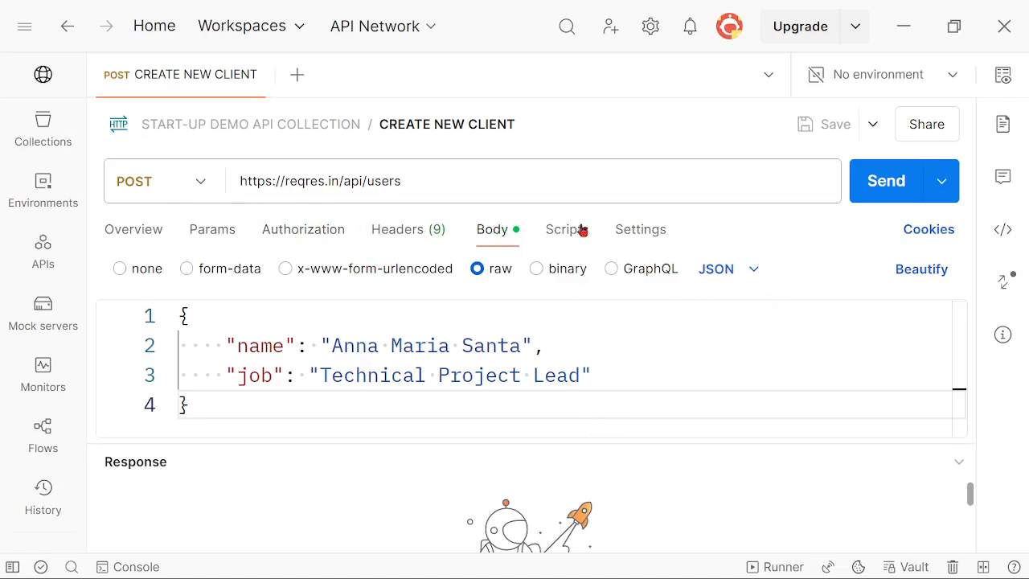
# Send the CREATE NEW CLIENT request and examine its response status, time, size and enlarged JSON body
pyautogui.click(884, 183)
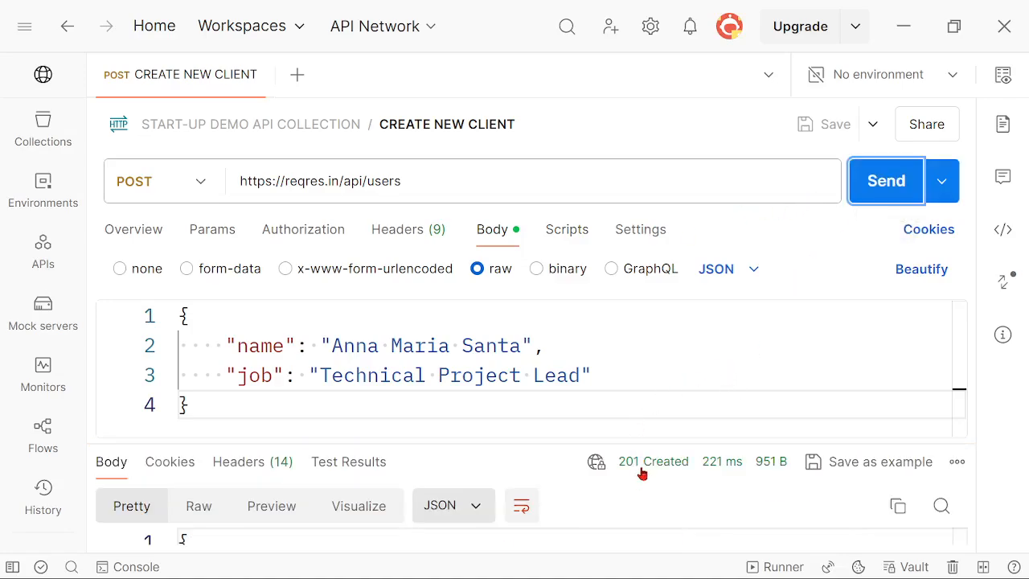
pyautogui.moveTo(642, 473)
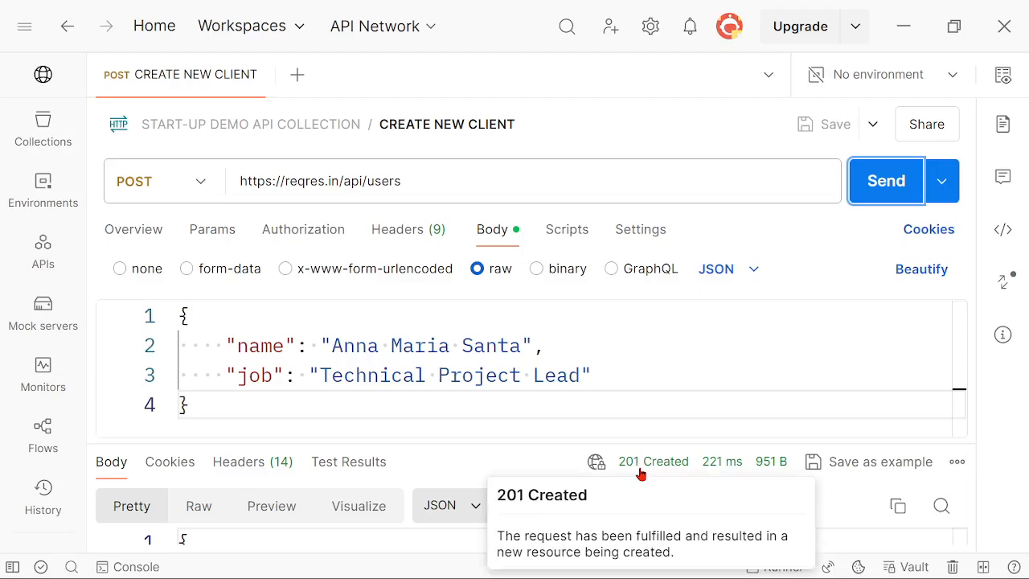
pyautogui.moveTo(722, 472)
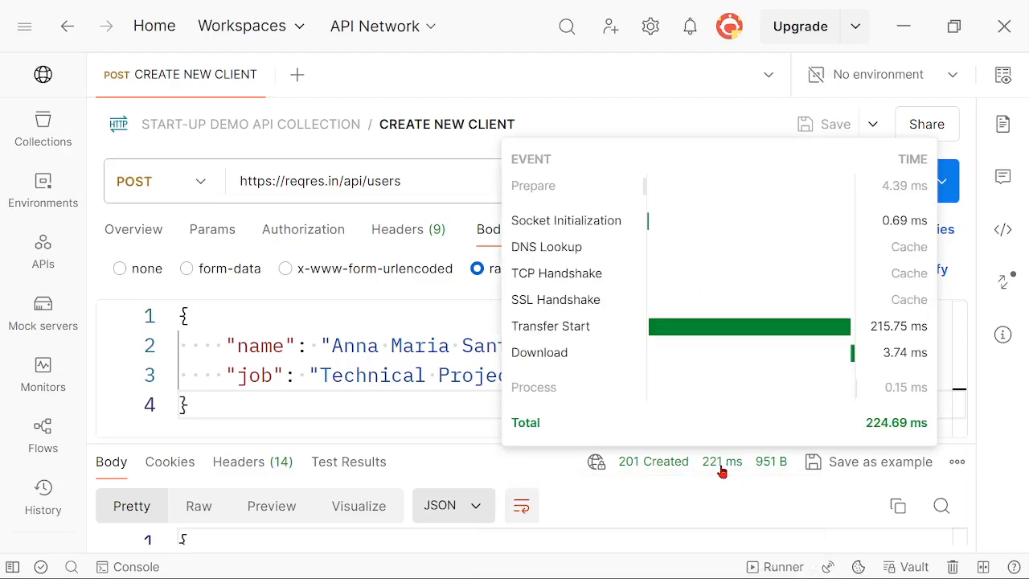
pyautogui.moveTo(770, 476)
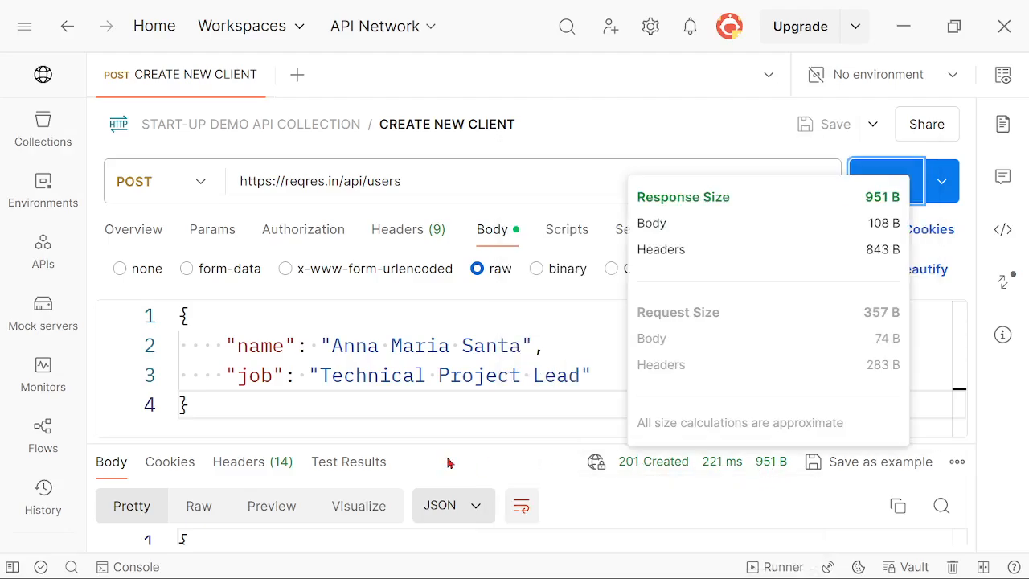
pyautogui.moveTo(479, 441); pyautogui.dragTo(482, 319)
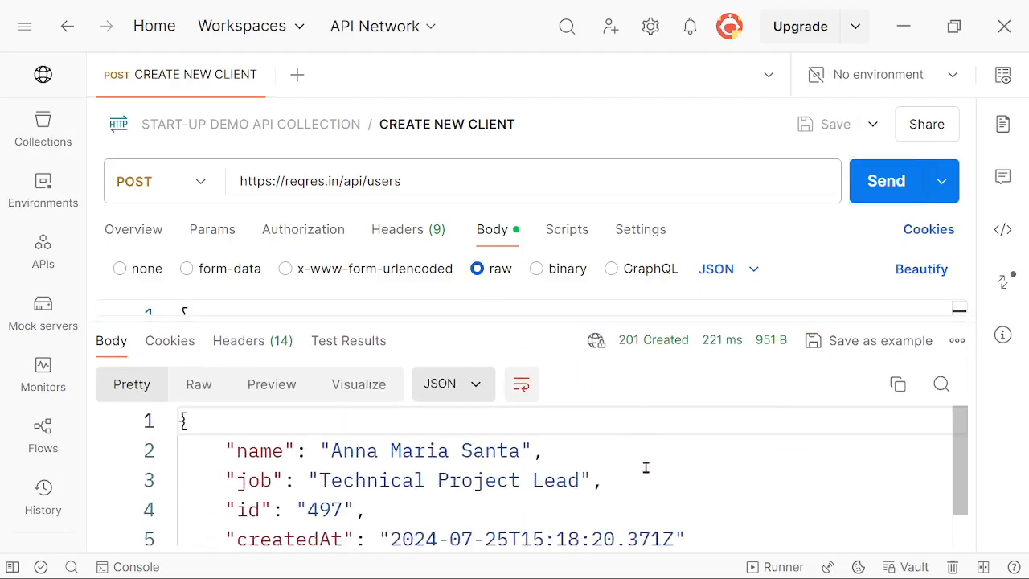
# Examine the name, job, id and createdAt values in the CREATE NEW CLIENT response body
pyautogui.scroll(-1, 646, 450)
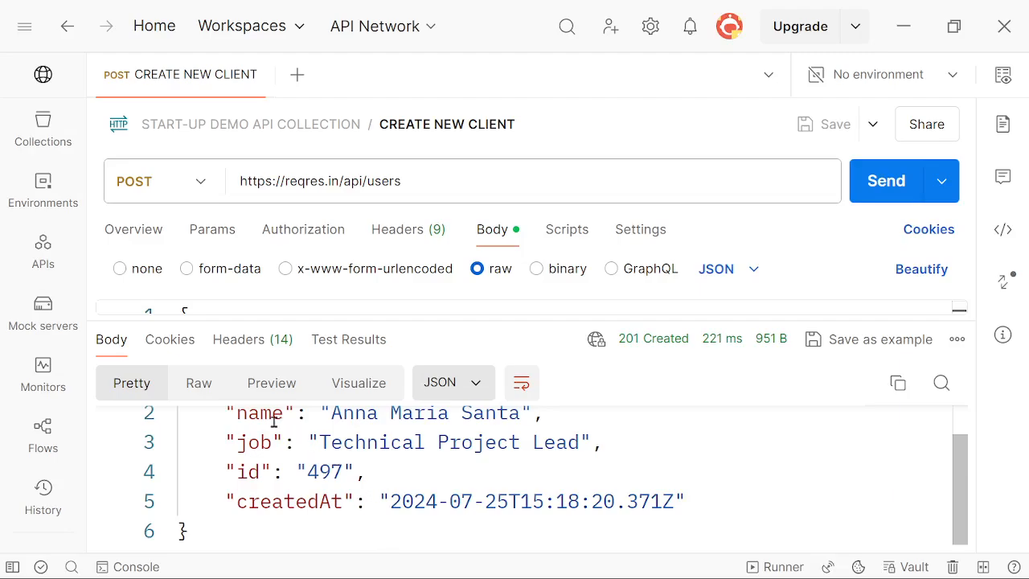
pyautogui.moveTo(242, 419); pyautogui.dragTo(521, 417)
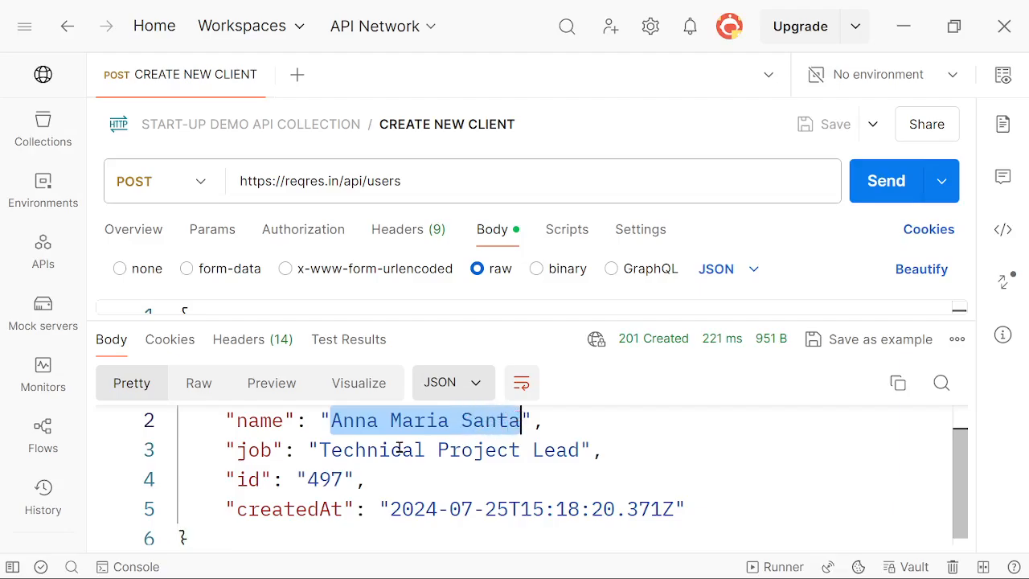
pyautogui.moveTo(320, 449); pyautogui.dragTo(582, 449)
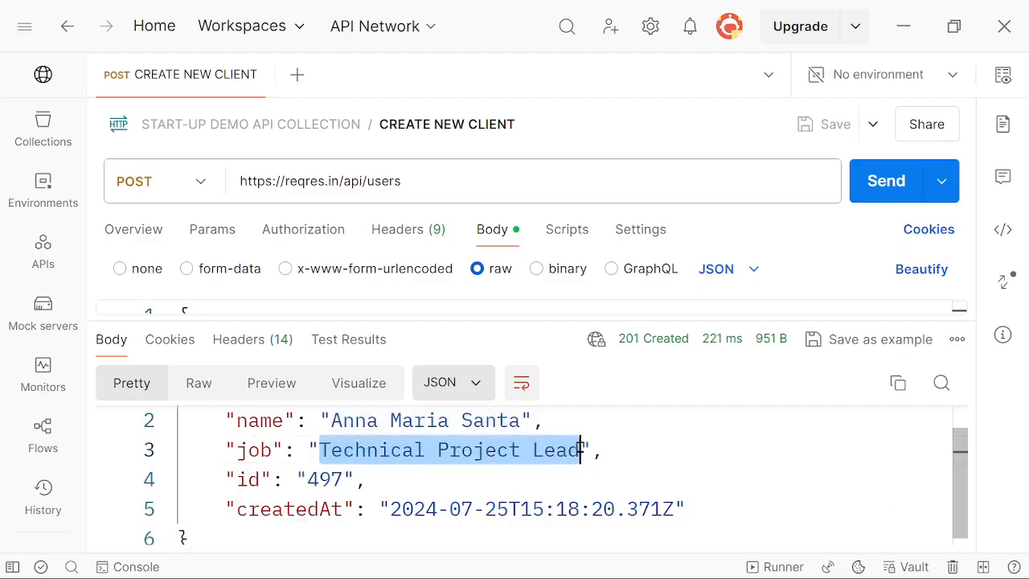
pyautogui.doubleClick(328, 479)
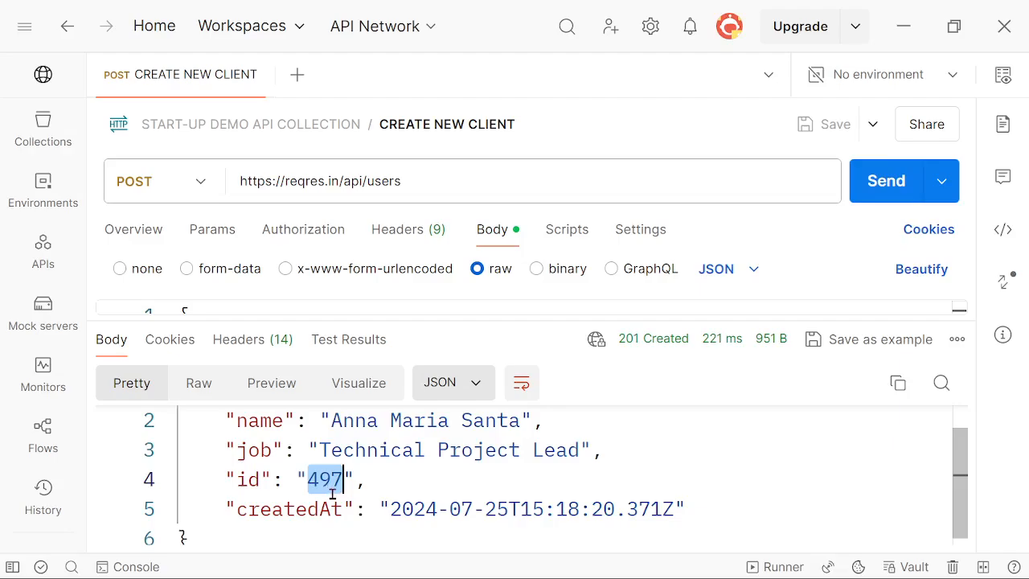
pyautogui.click(406, 482)
pyautogui.moveTo(239, 512); pyautogui.dragTo(688, 509)
pyautogui.click(659, 461)
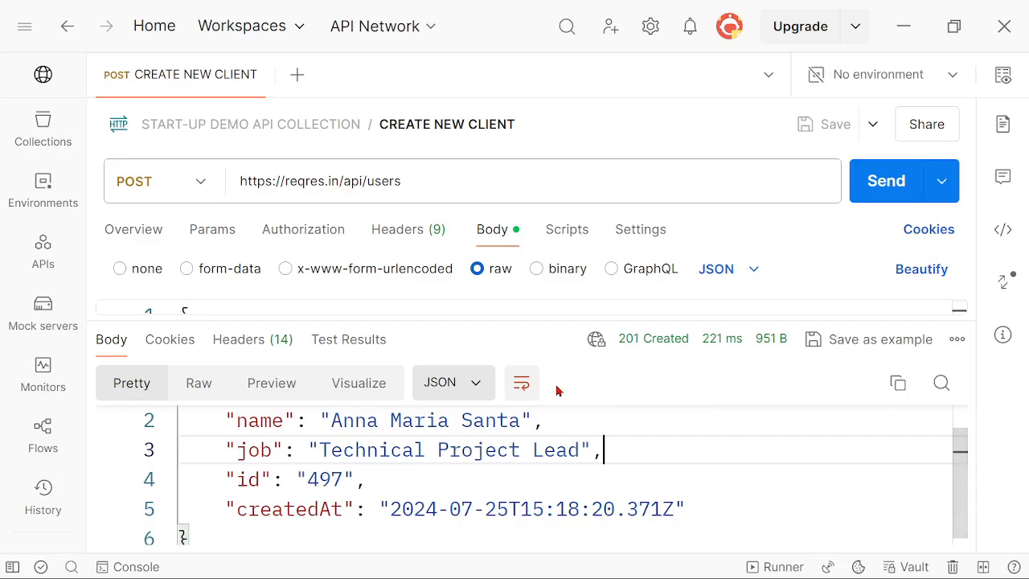
pyautogui.scroll(1, 569, 463)
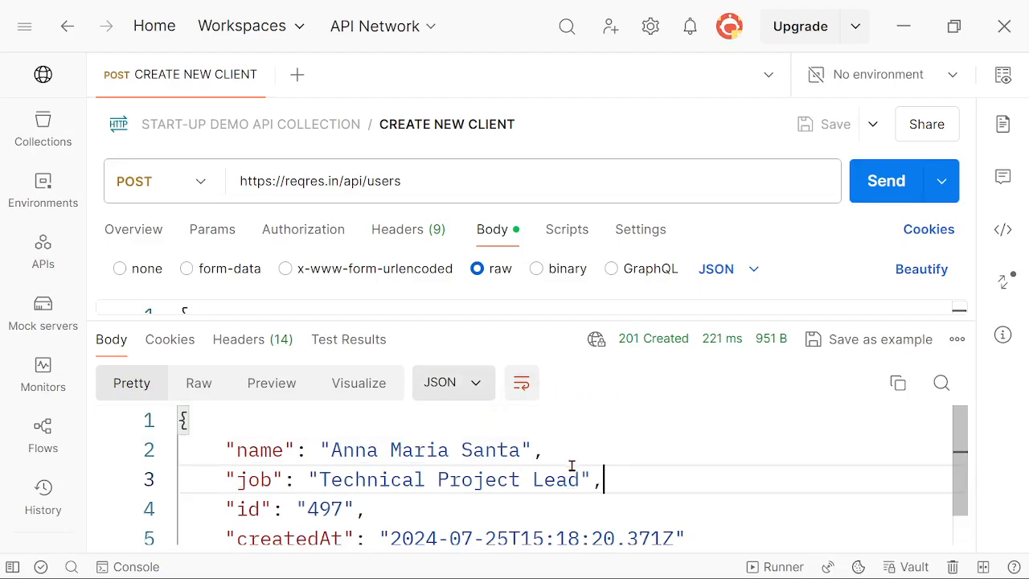
# View the response body in XML, HTML and Text formats, and return it to JSON
pyautogui.click(476, 390)
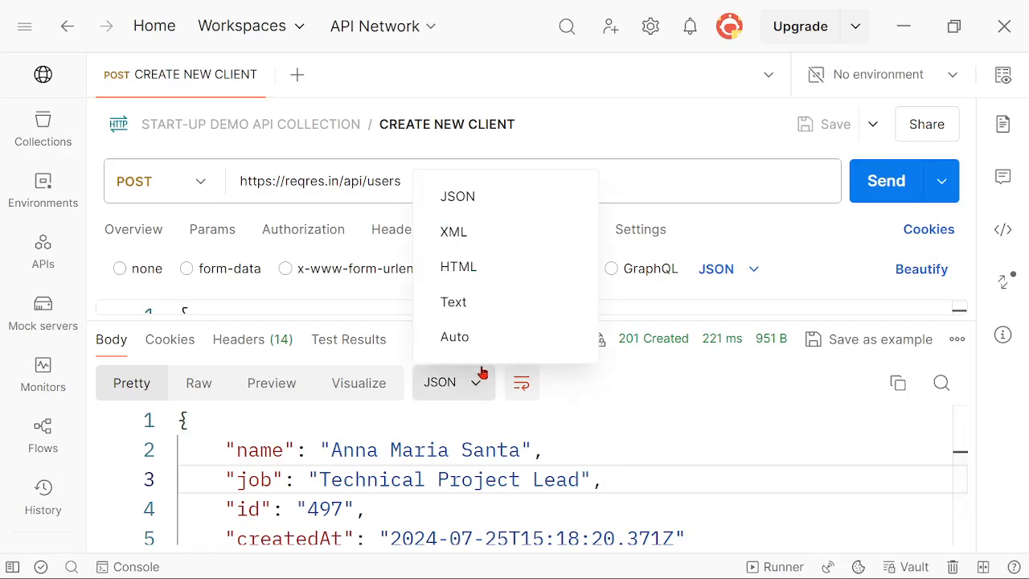
pyautogui.click(475, 235)
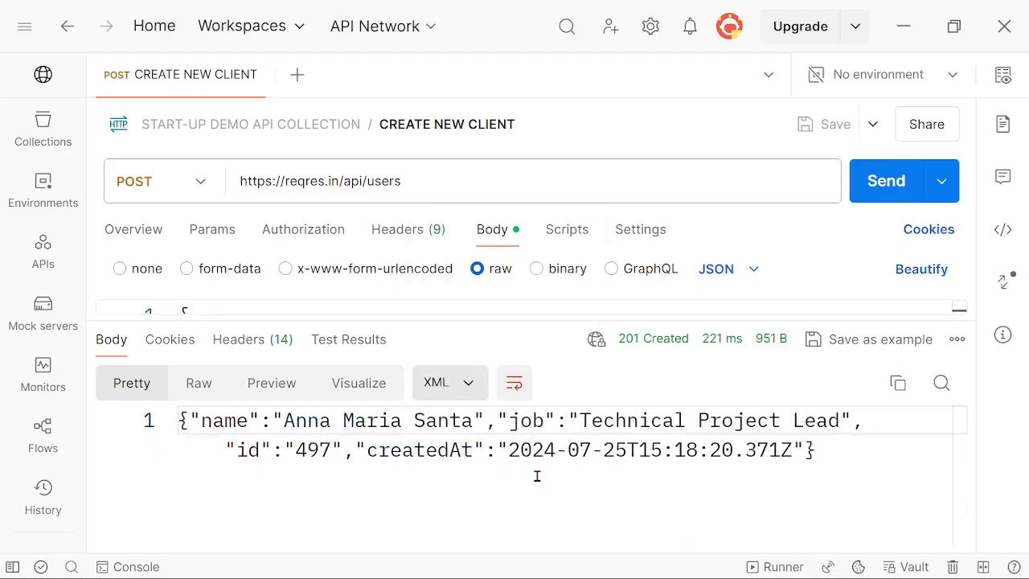
pyautogui.click(470, 387)
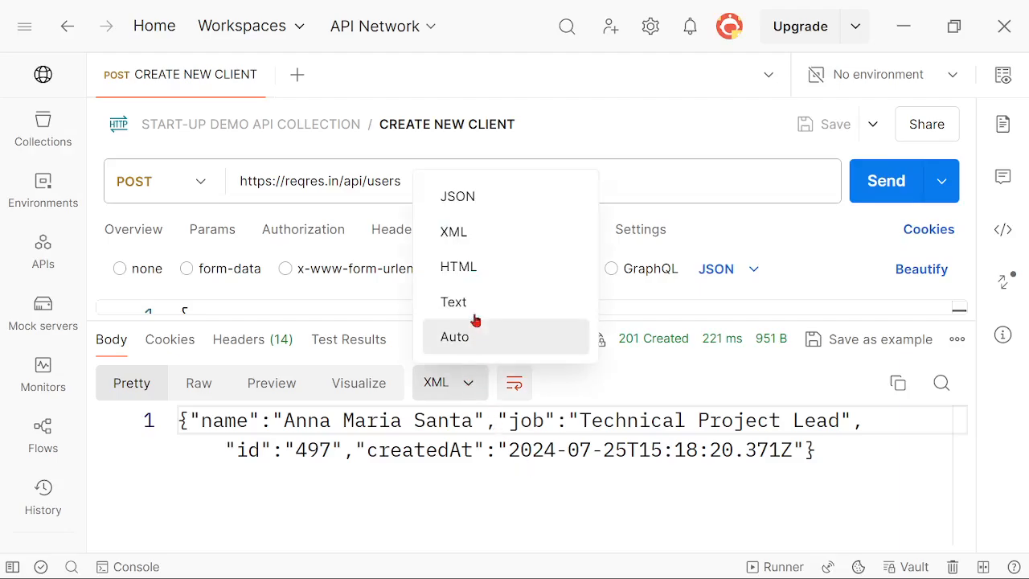
pyautogui.click(466, 269)
pyautogui.click(477, 385)
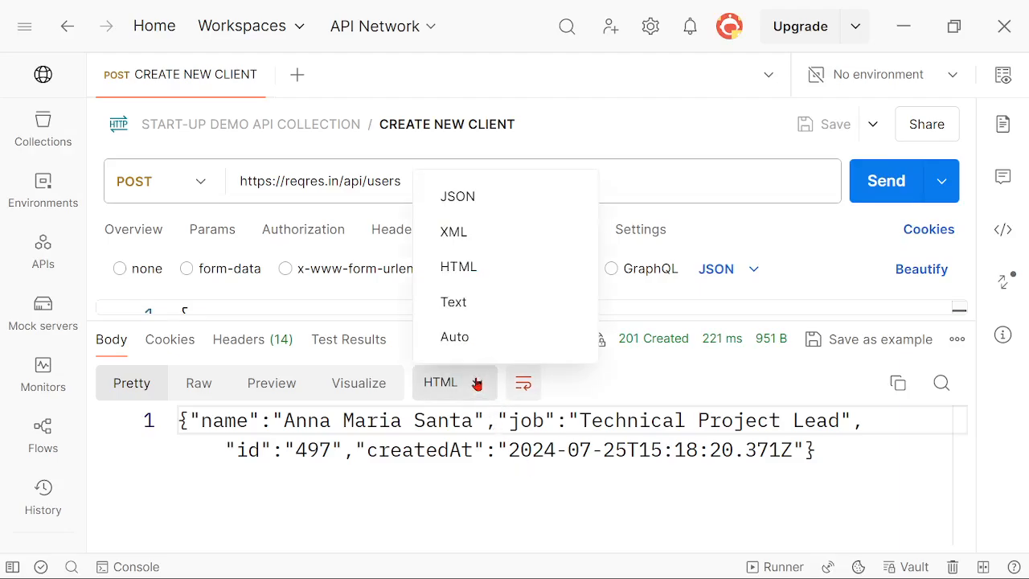
pyautogui.click(462, 304)
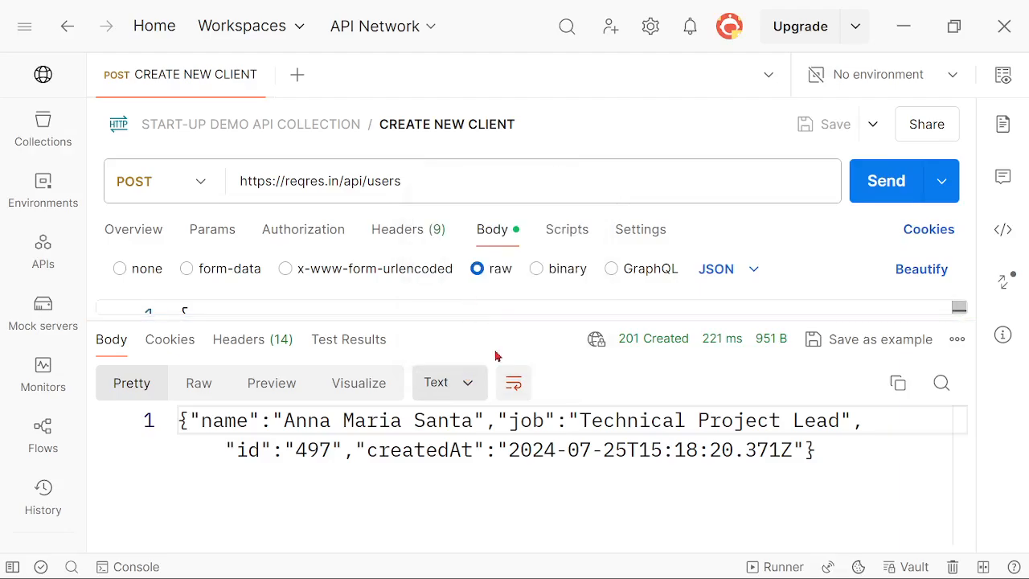
pyautogui.click(468, 387)
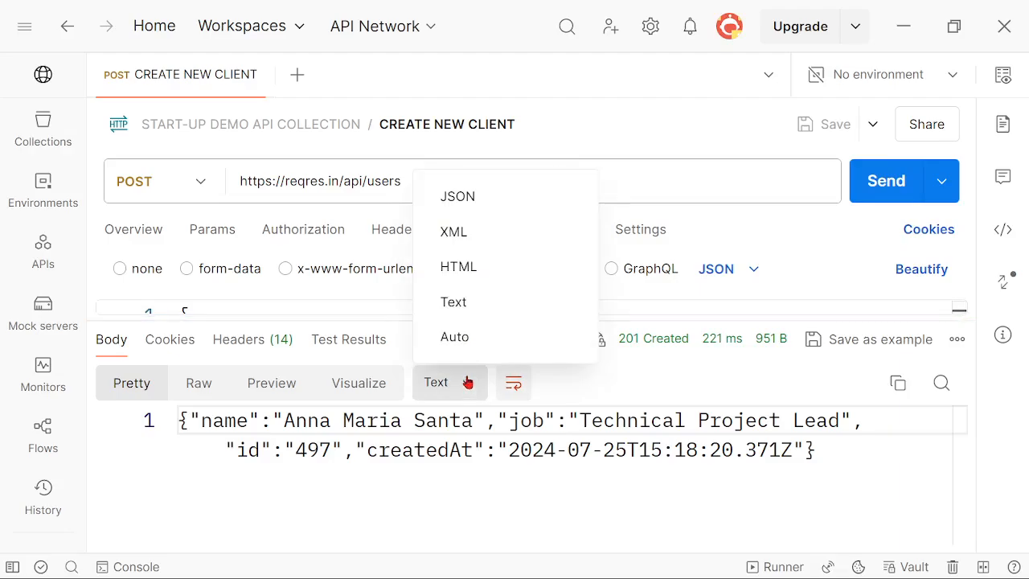
pyautogui.click(464, 204)
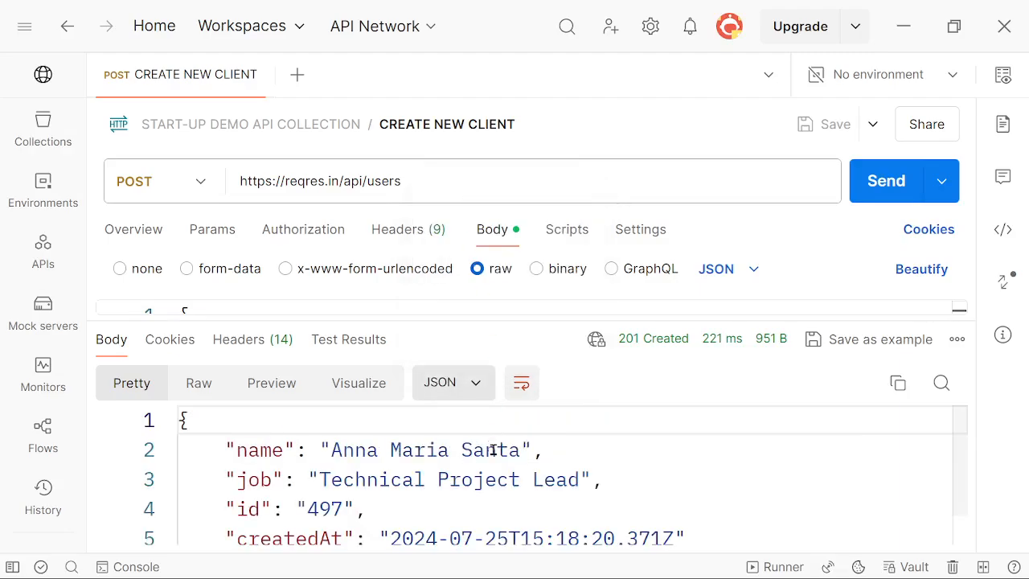
pyautogui.scroll(-1, 770, 485)
pyautogui.scroll(1, 769, 486)
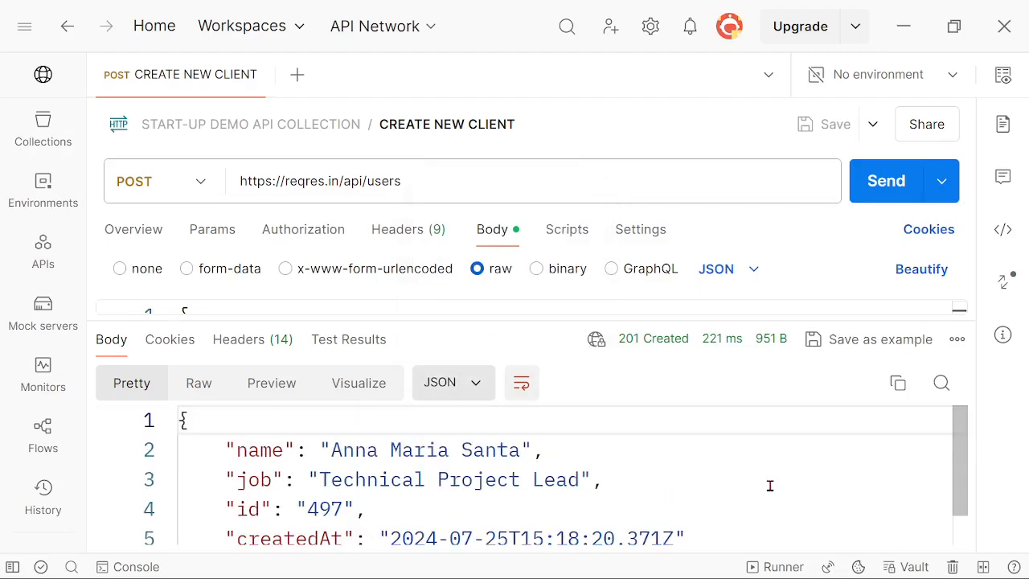
# Examine the id generated for the new client in the JSON response
pyautogui.doubleClick(325, 510)
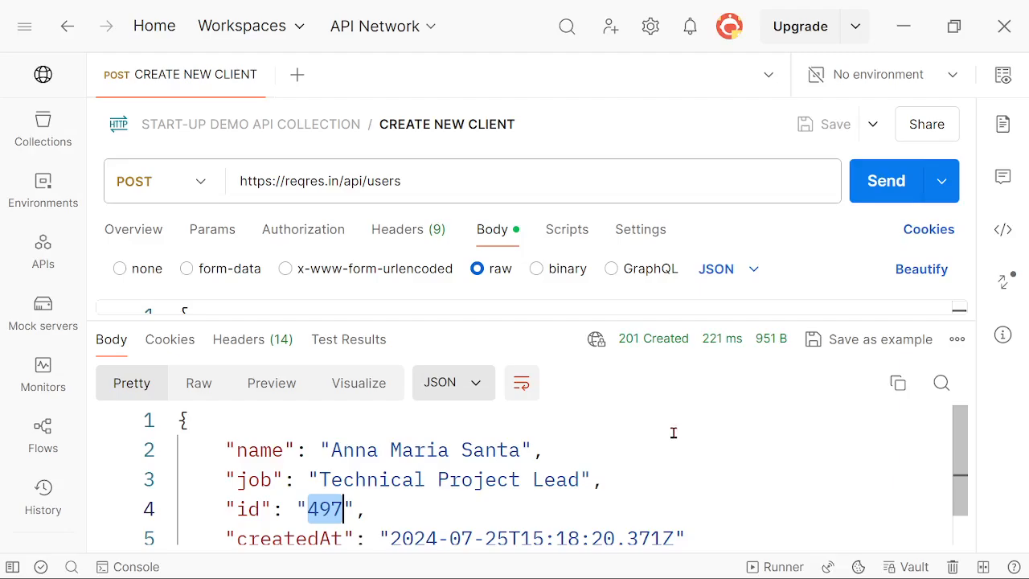
pyautogui.click(695, 451)
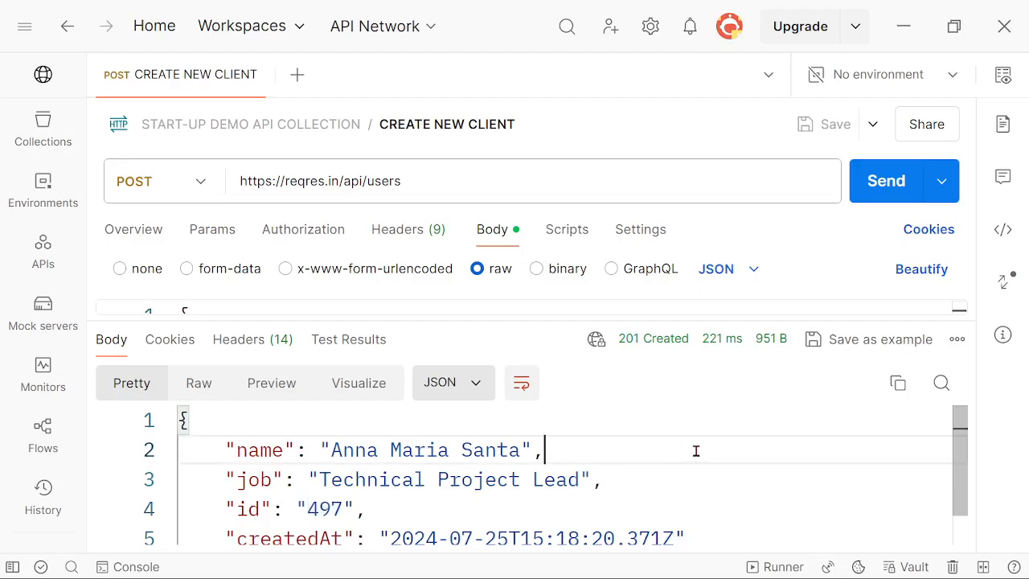
pyautogui.moveTo(87, 287); pyautogui.dragTo(76, 307)
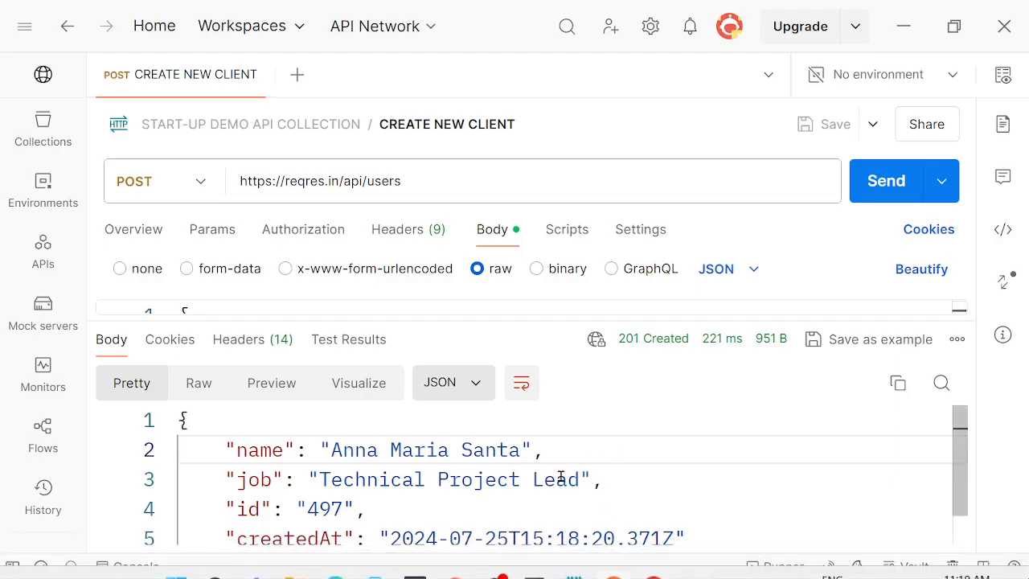
pyautogui.click(651, 474)
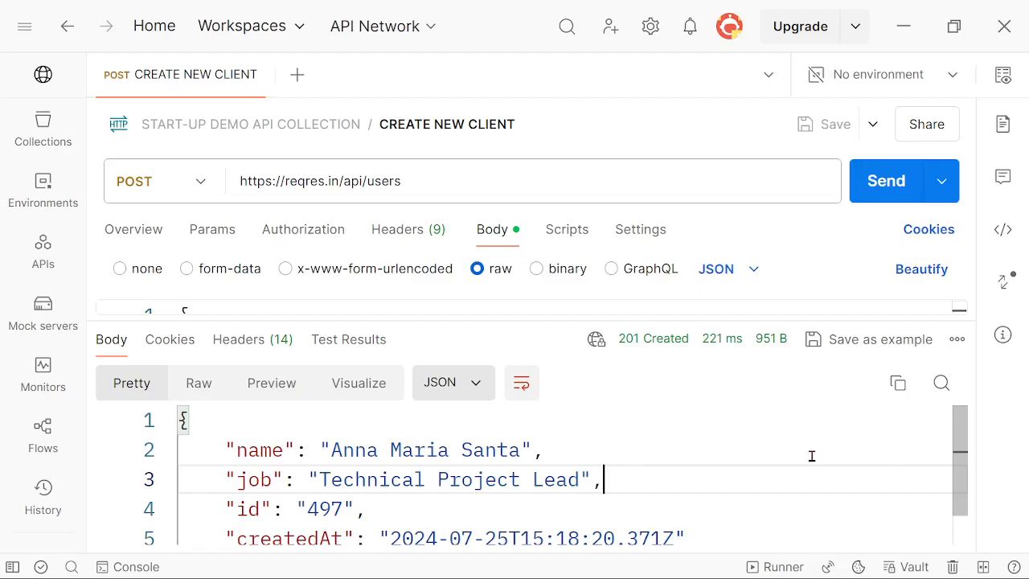
pyautogui.press('Down')
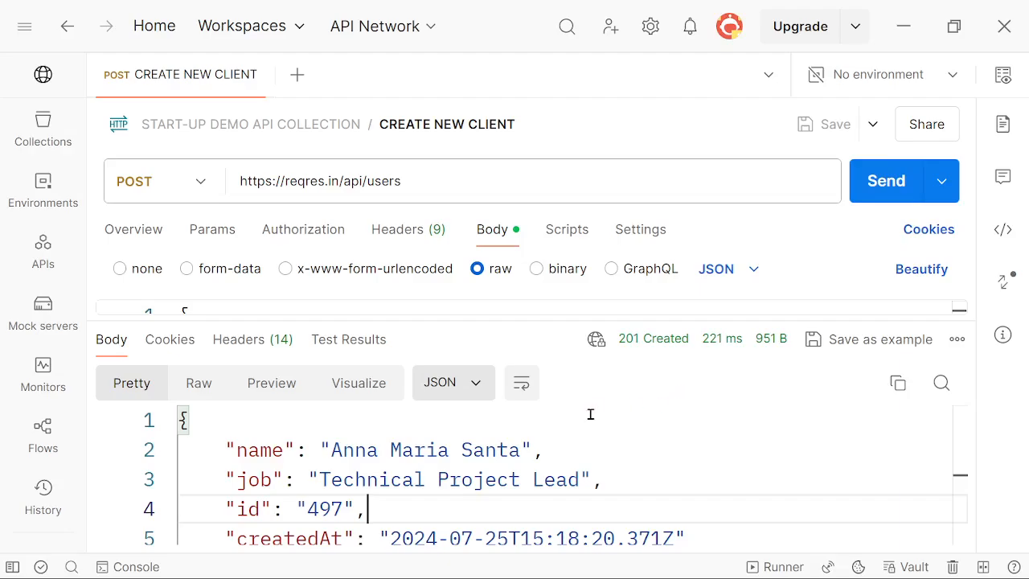
# Clear the CREATE NEW CLIENT response, expand the collections sidebar, and close the request
pyautogui.click(956, 339)
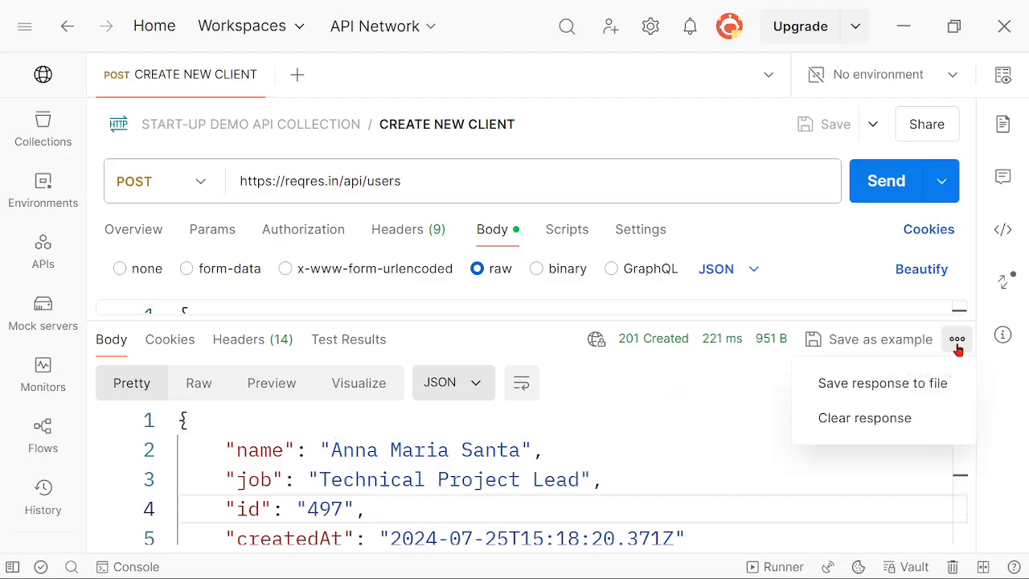
pyautogui.click(884, 422)
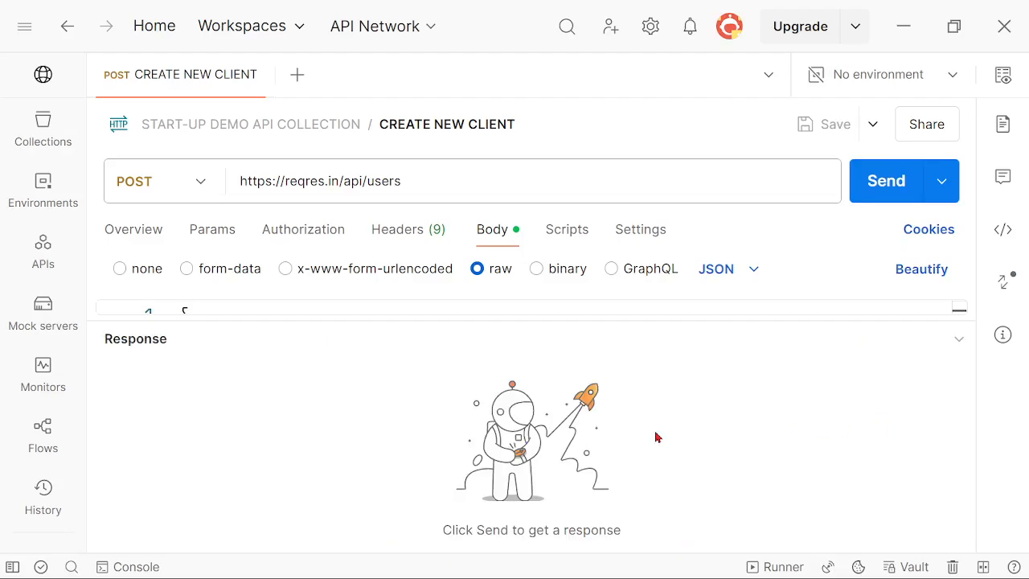
pyautogui.moveTo(80, 257); pyautogui.dragTo(416, 295)
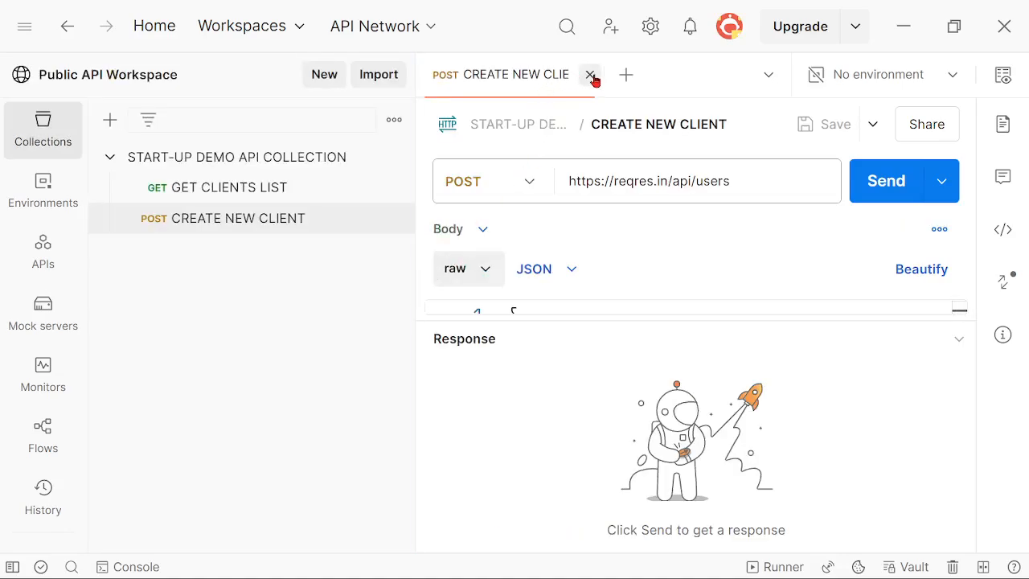
pyautogui.click(591, 76)
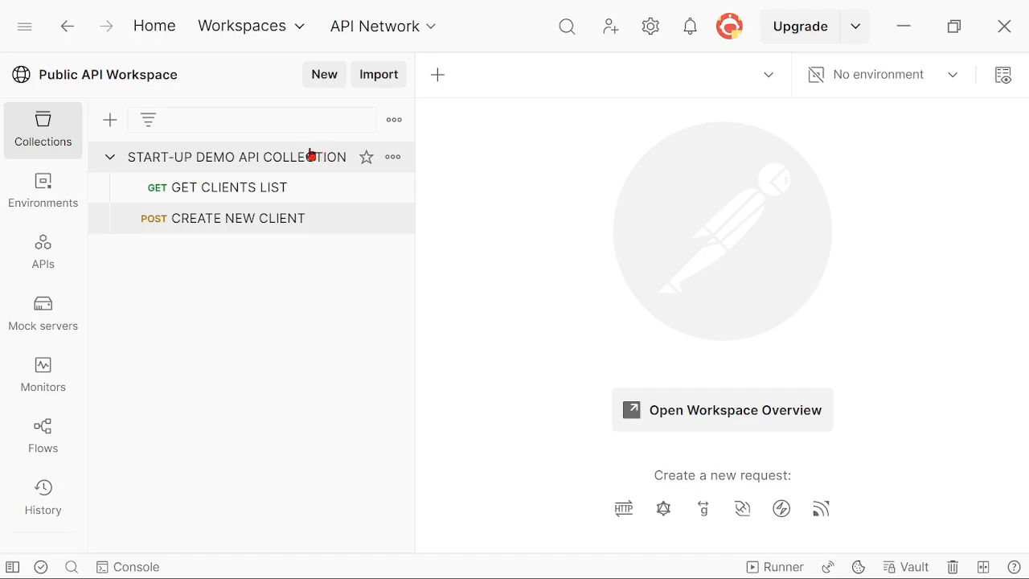
# Add a request named FULL CLIENT UPDATE to START-UP DEMO API COLLECTION
pyautogui.click(393, 158)
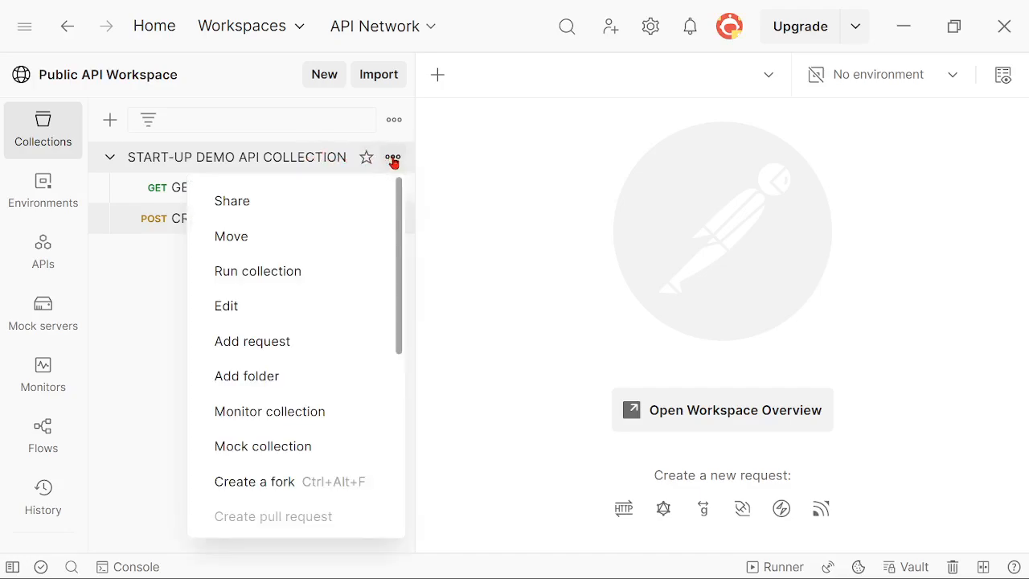
pyautogui.click(254, 350)
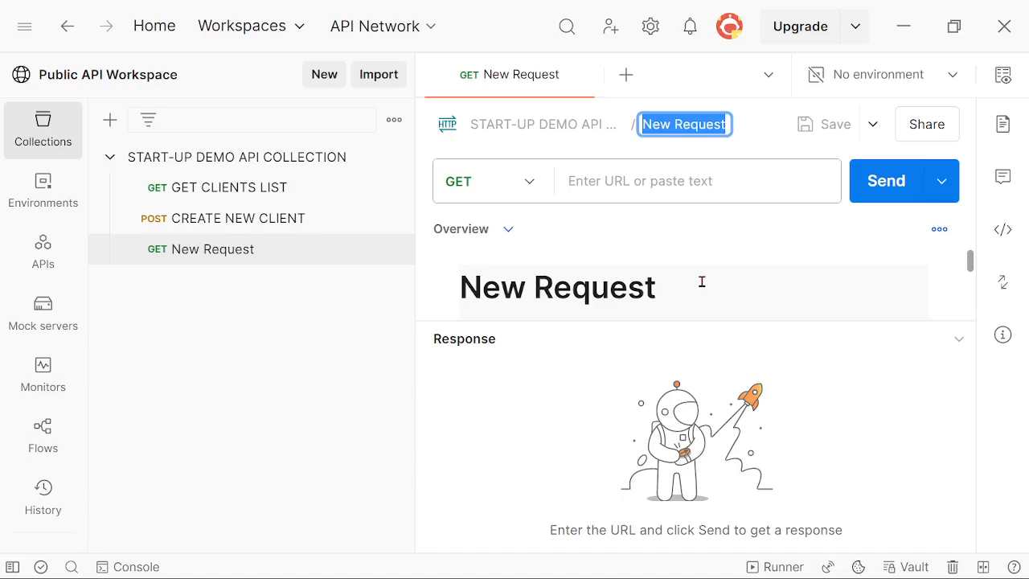
pyautogui.write('F')
pyautogui.write('ULL CLIENT ')
pyautogui.write('UPDATE')
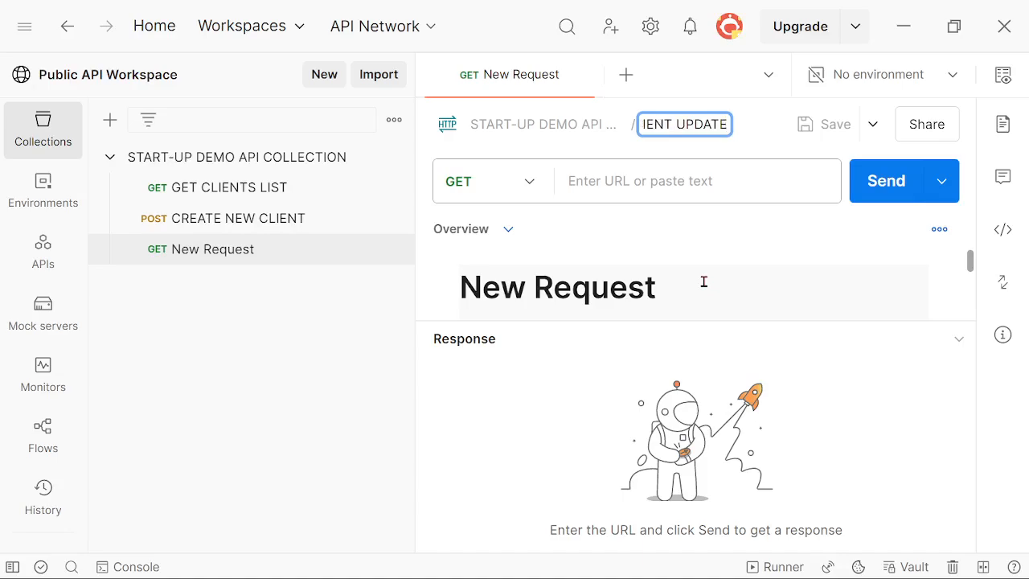
pyautogui.press('Return')
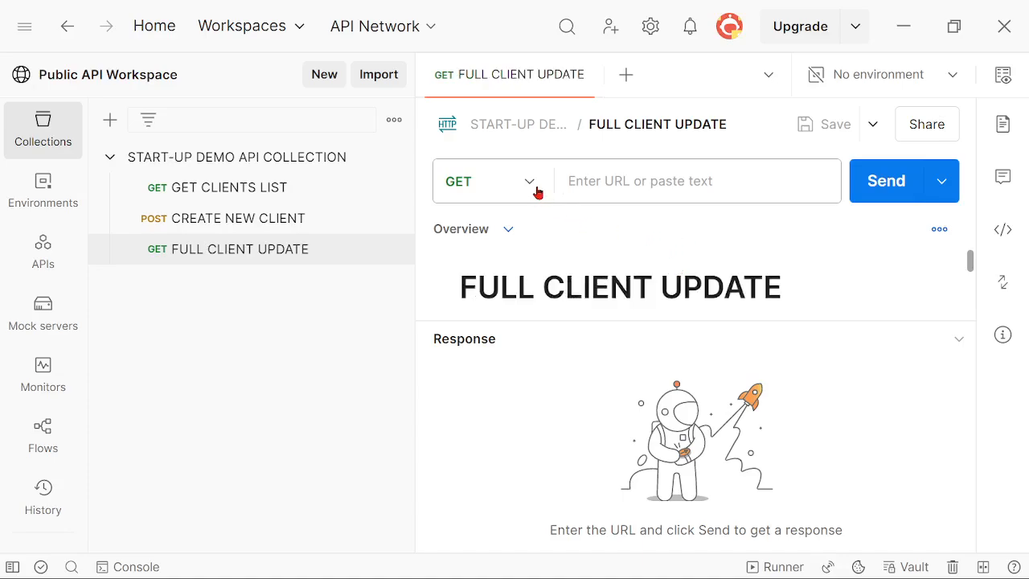
pyautogui.click(537, 191)
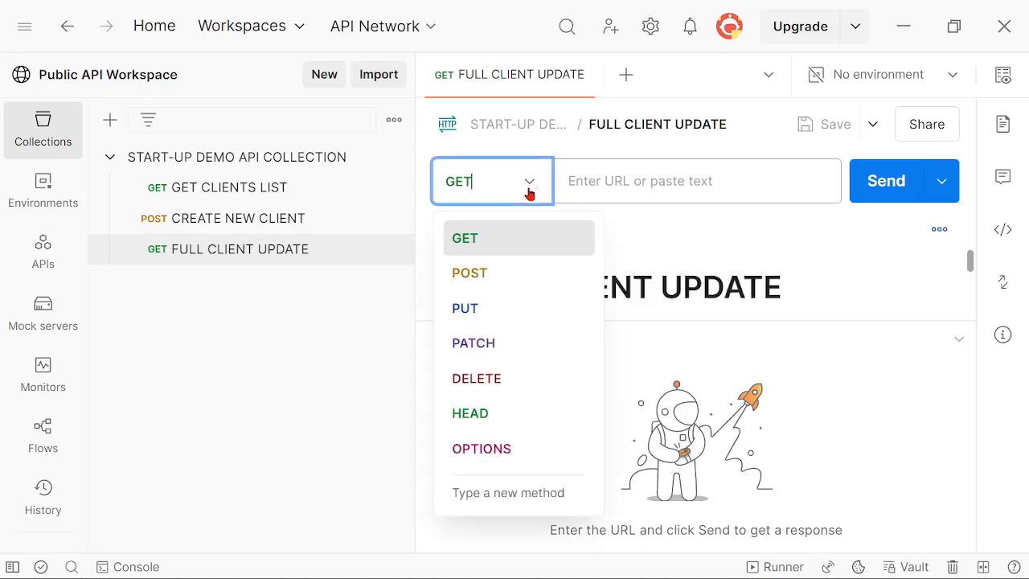
pyautogui.click(467, 310)
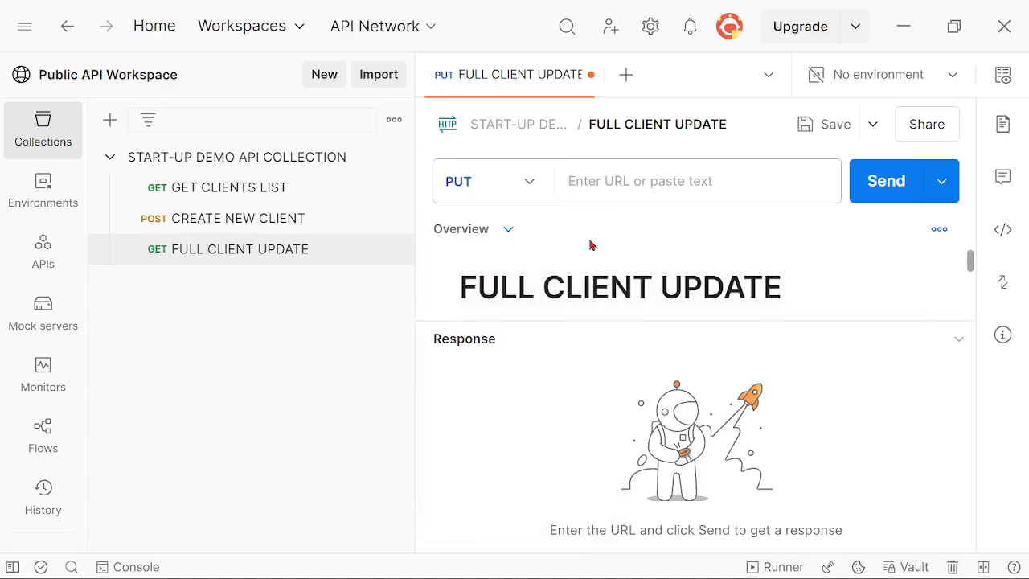
pyautogui.click(603, 183)
pyautogui.write('https://reqres.in/api/users/497')
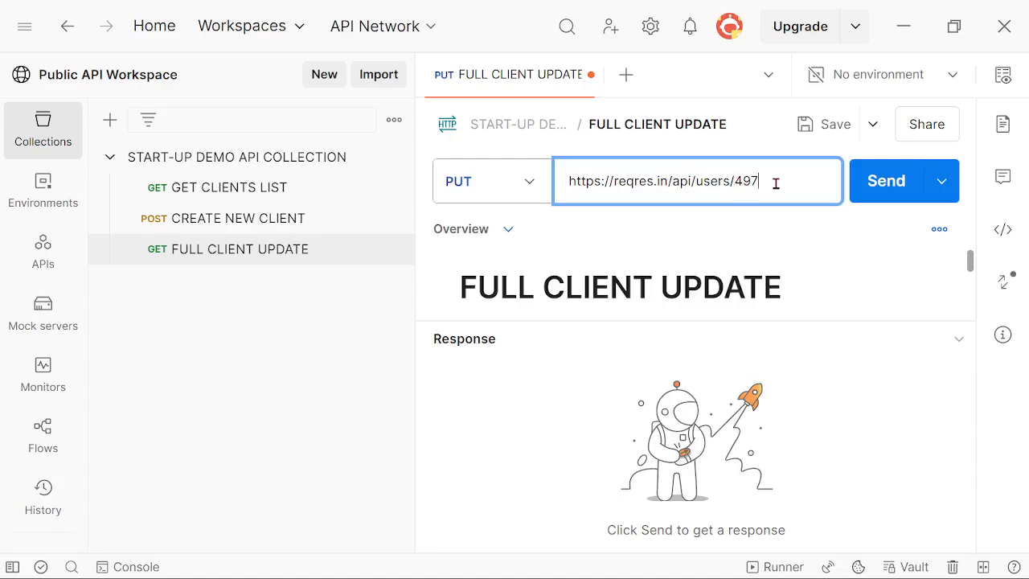
pyautogui.doubleClick(737, 181)
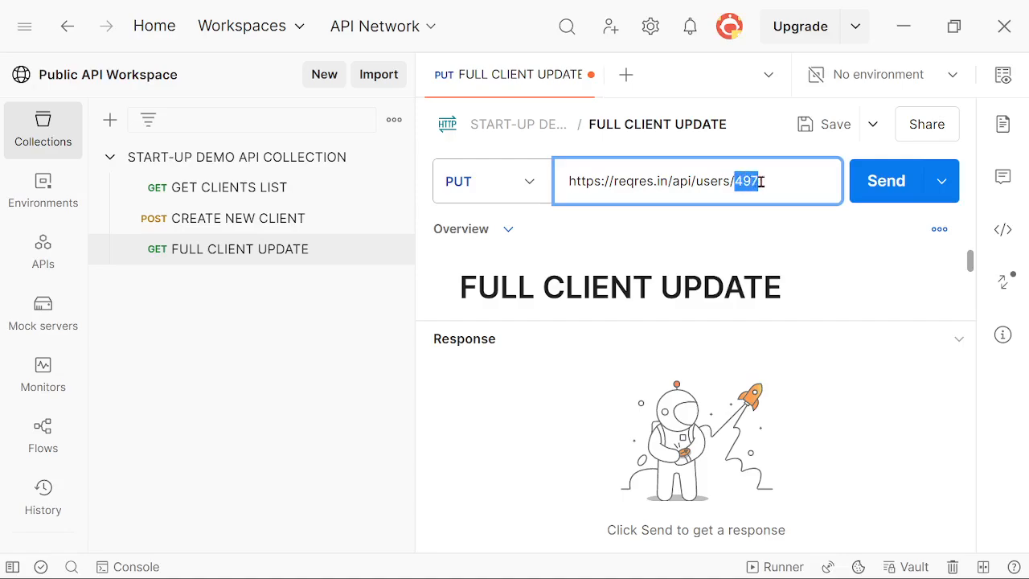
pyautogui.click(775, 192)
pyautogui.click(339, 356)
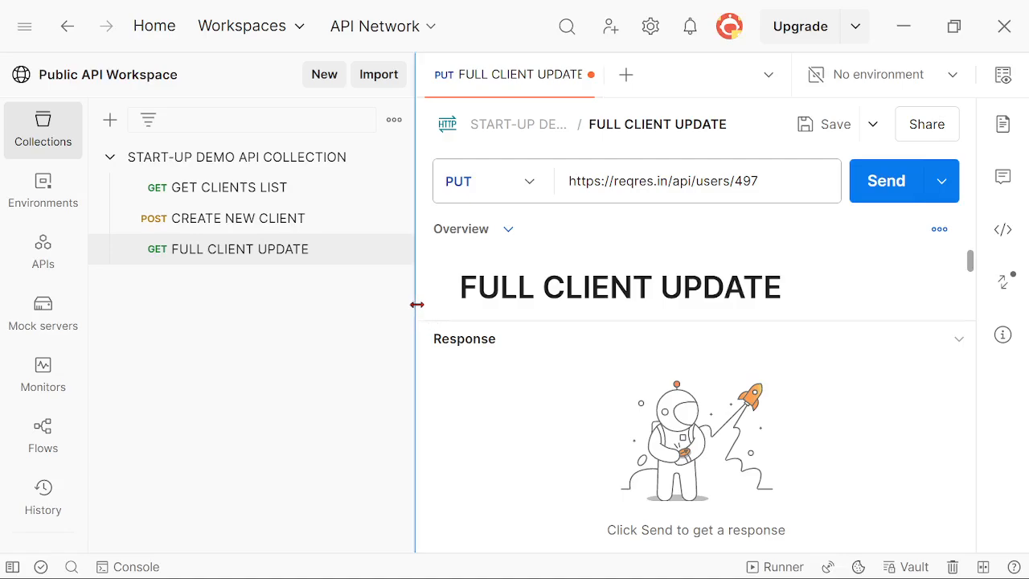
# Save the FULL CLIENT UPDATE request and enlarge its editor by collapsing the sidebar and shrinking the response area
pyautogui.moveTo(414, 306); pyautogui.dragTo(141, 306)
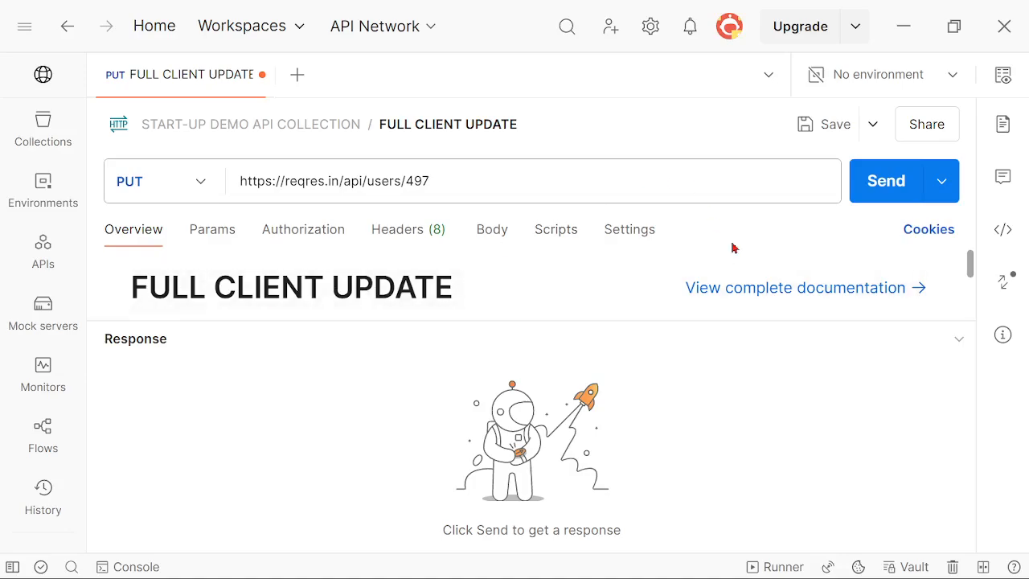
pyautogui.click(836, 129)
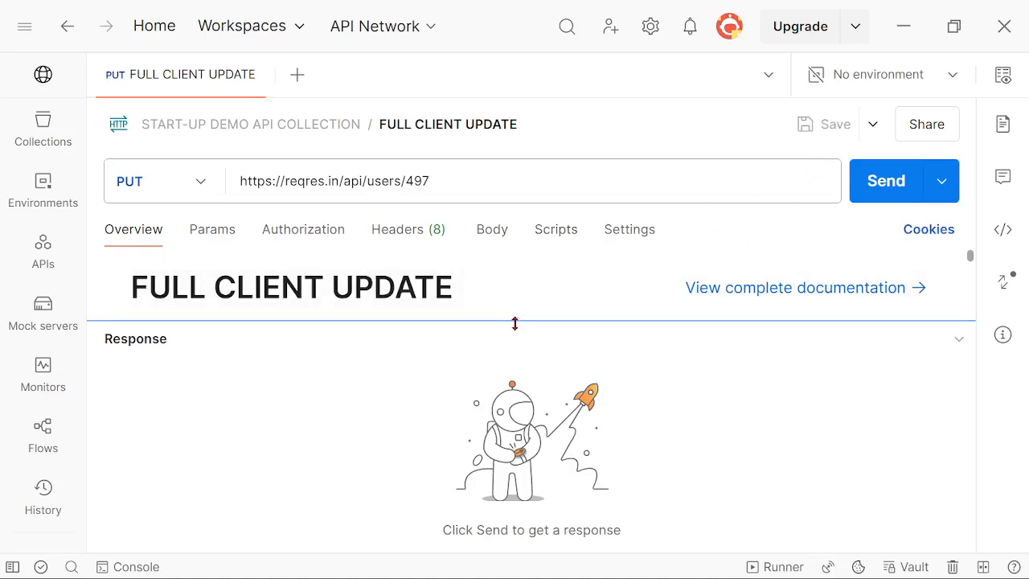
pyautogui.moveTo(515, 322); pyautogui.dragTo(487, 459)
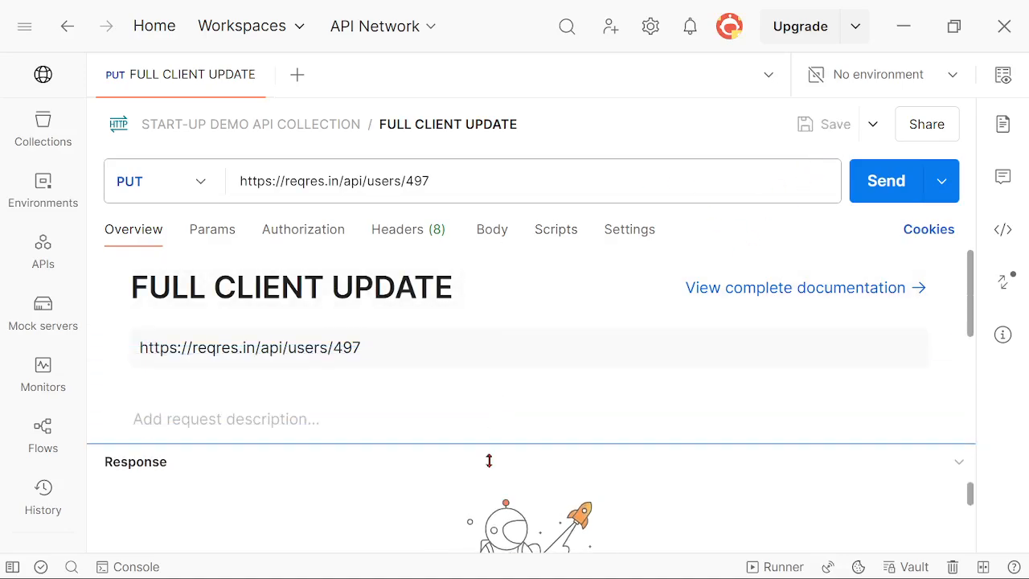
# Give the PUT request a raw JSON body with the client's full name and the job World API Manager
pyautogui.click(492, 233)
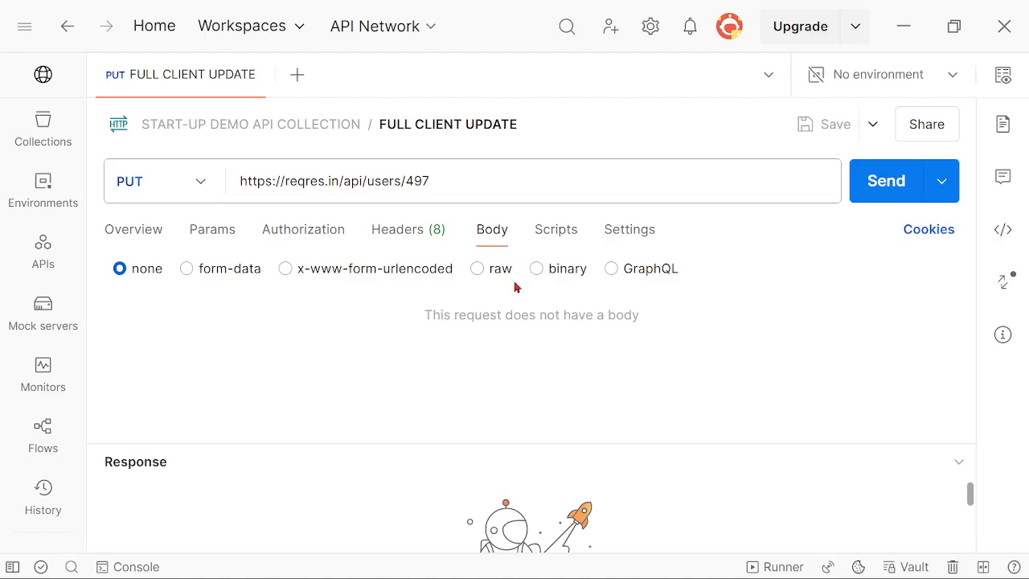
pyautogui.click(478, 270)
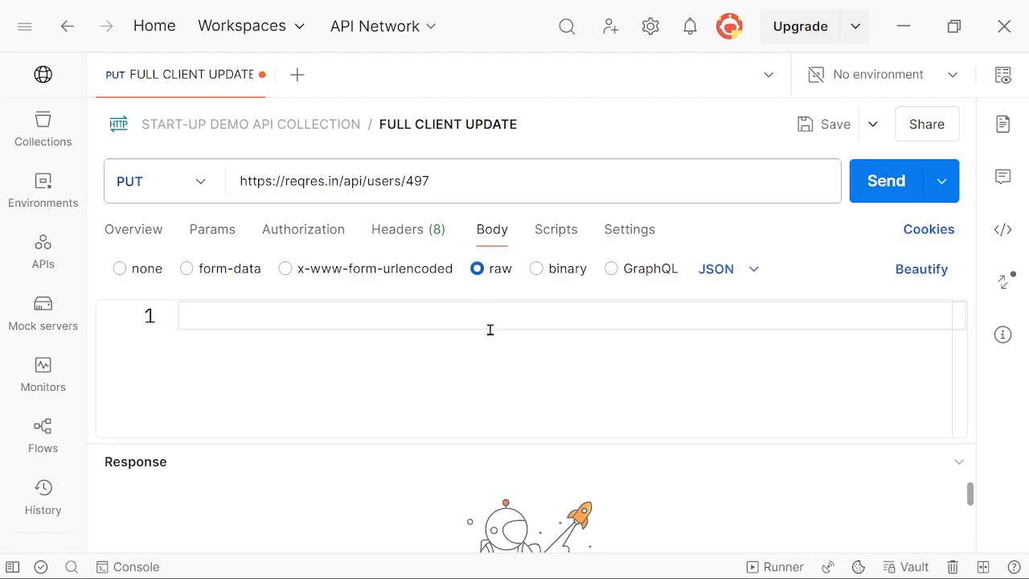
pyautogui.click(438, 336)
pyautogui.write('{     "name": "John Will Smith",     "job": "World API Manager" }')
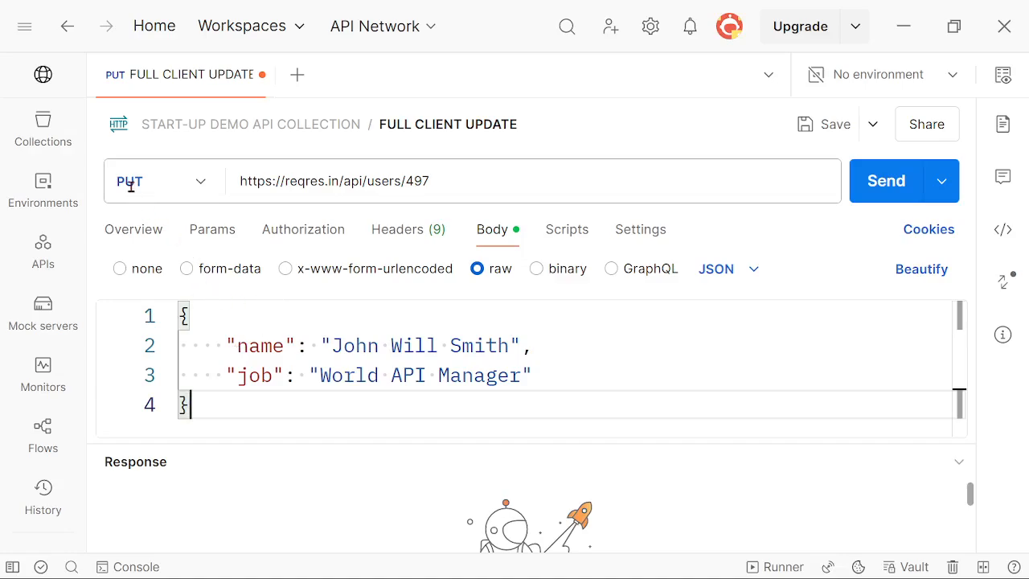
# Review the body's name and job fields, the user ID in the URL, the query parameters, and the raw format options
pyautogui.click(257, 346)
pyautogui.doubleClick(257, 345)
pyautogui.doubleClick(255, 377)
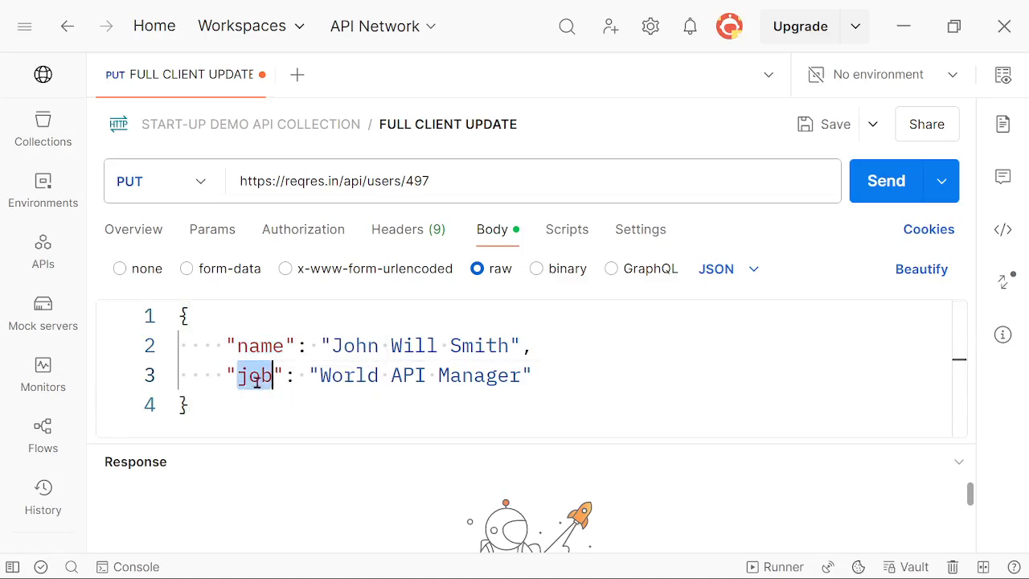
pyautogui.click(555, 381)
pyautogui.moveTo(408, 183); pyautogui.dragTo(465, 186)
pyautogui.click(466, 187)
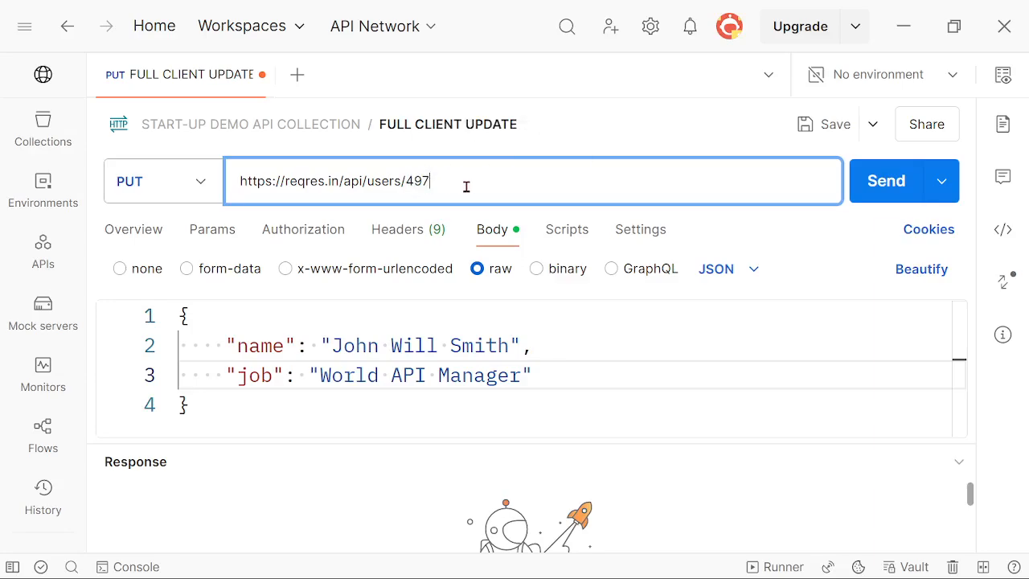
pyautogui.click(209, 238)
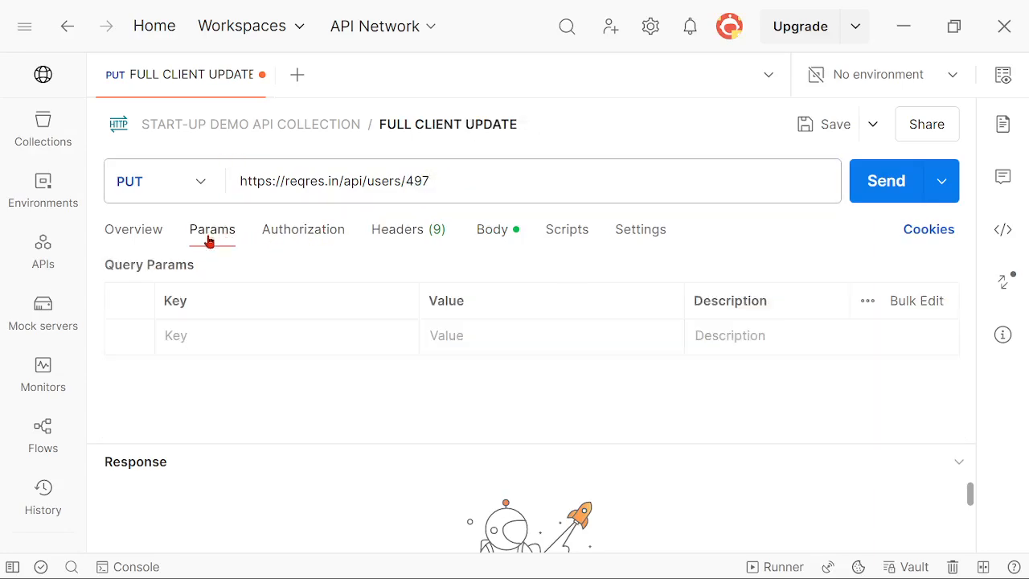
pyautogui.click(497, 235)
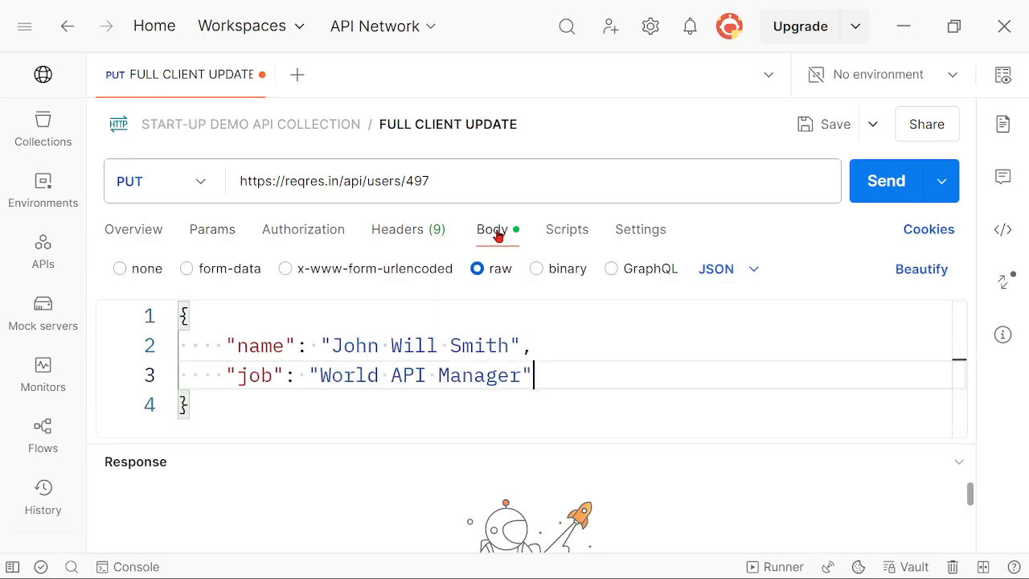
pyautogui.click(754, 271)
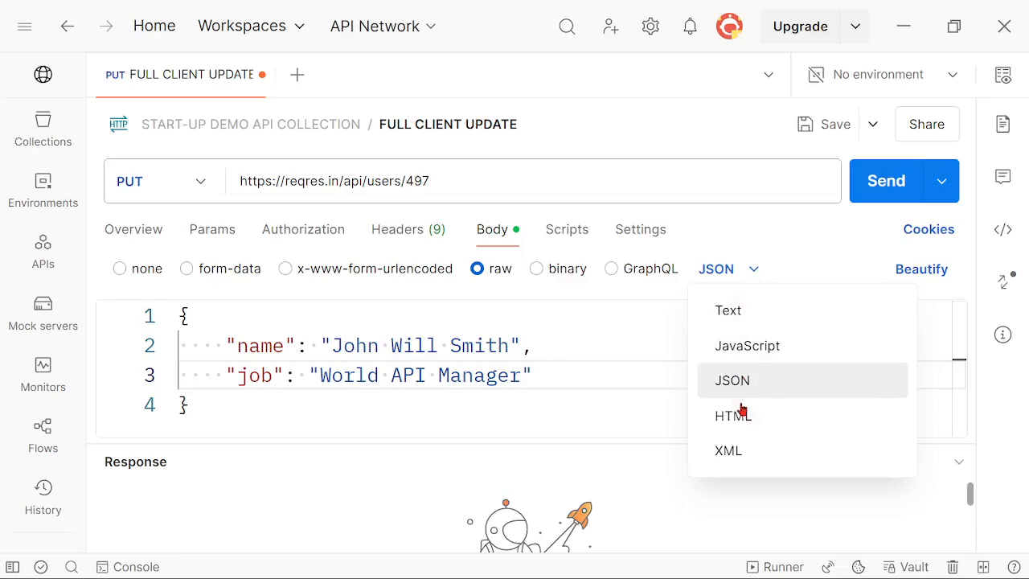
pyautogui.click(602, 354)
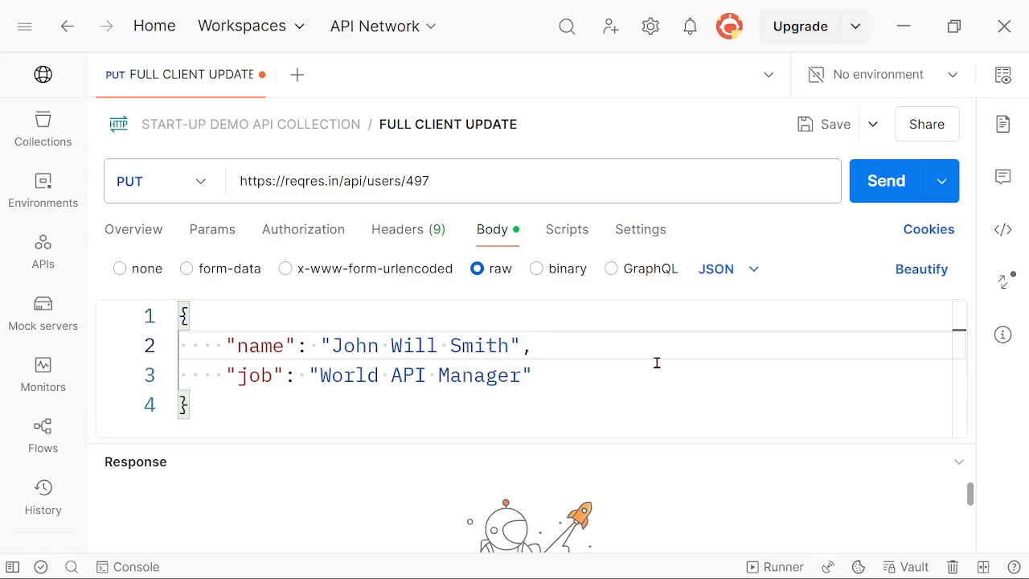
# Add the post-response test snippet "Response time is less than 200ms" and save the FULL CLIENT UPDATE request
pyautogui.click(567, 230)
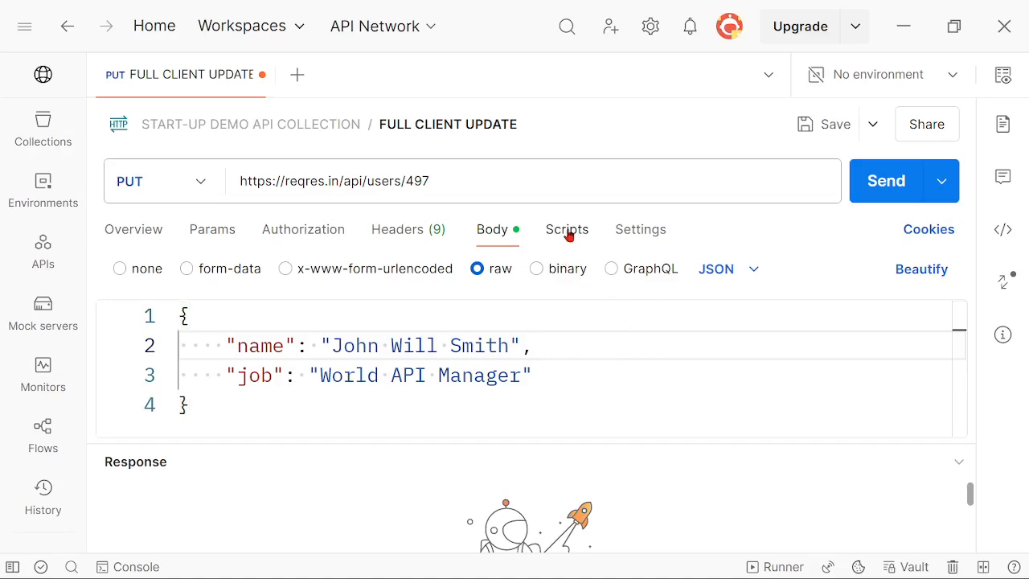
pyautogui.scroll(-3, 923, 328)
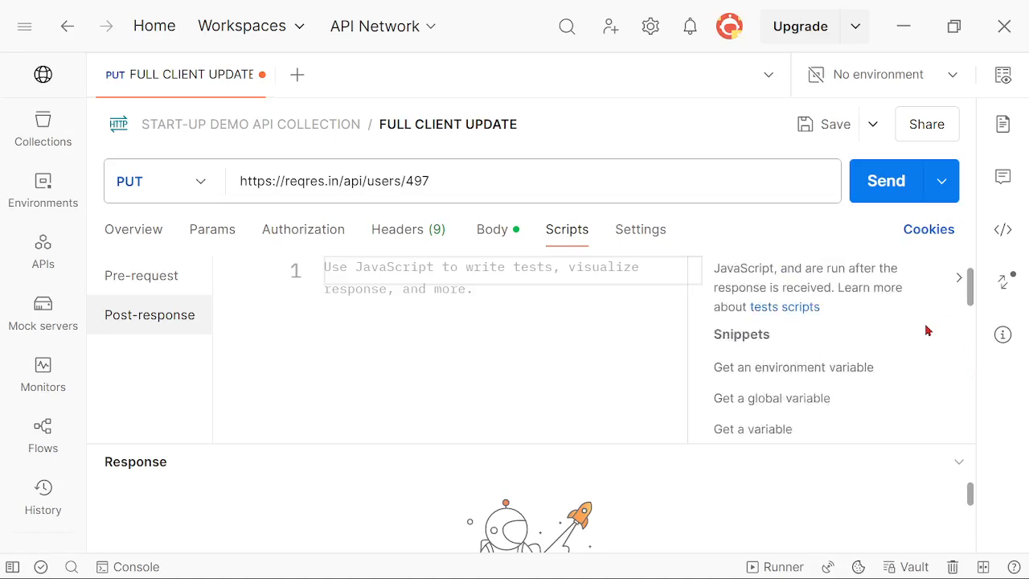
pyautogui.scroll(-3, 930, 366)
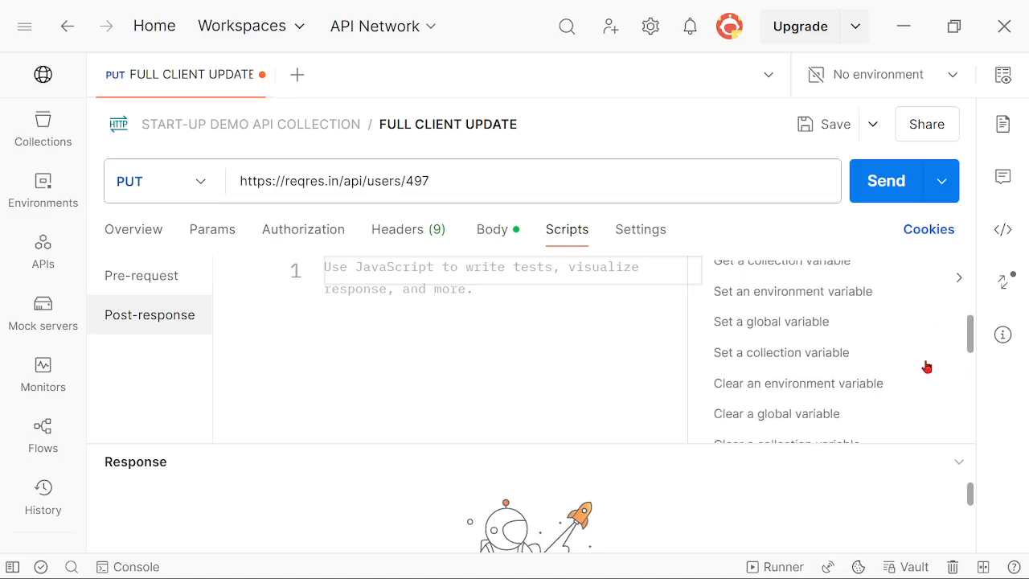
pyautogui.scroll(-3, 925, 365)
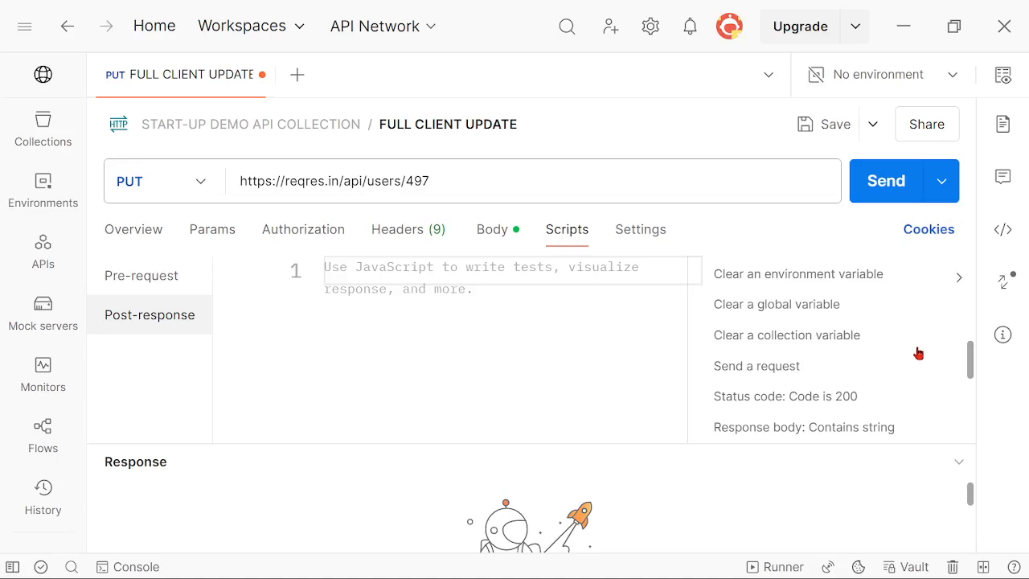
pyautogui.scroll(-3, 917, 353)
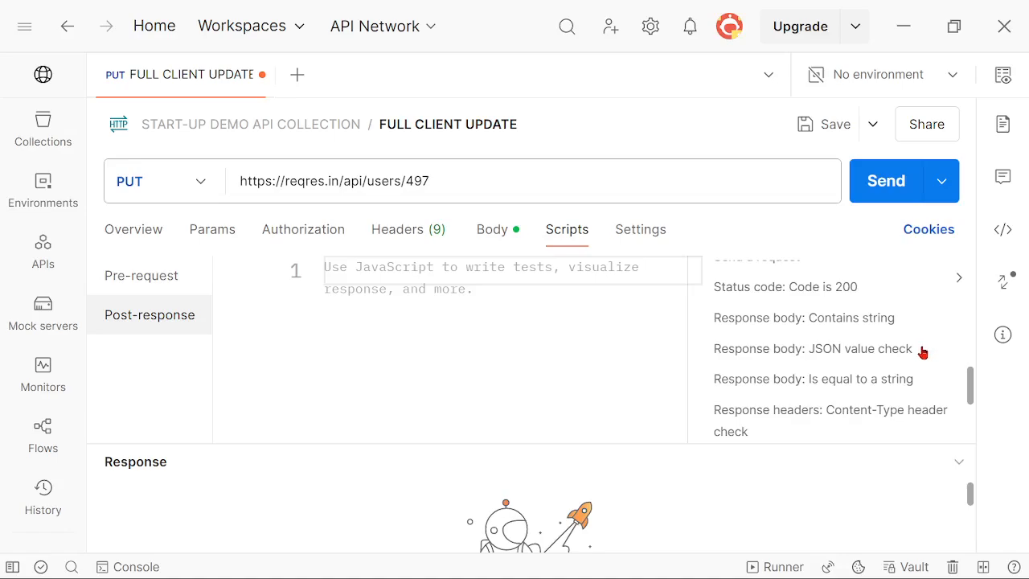
pyautogui.scroll(-3, 920, 354)
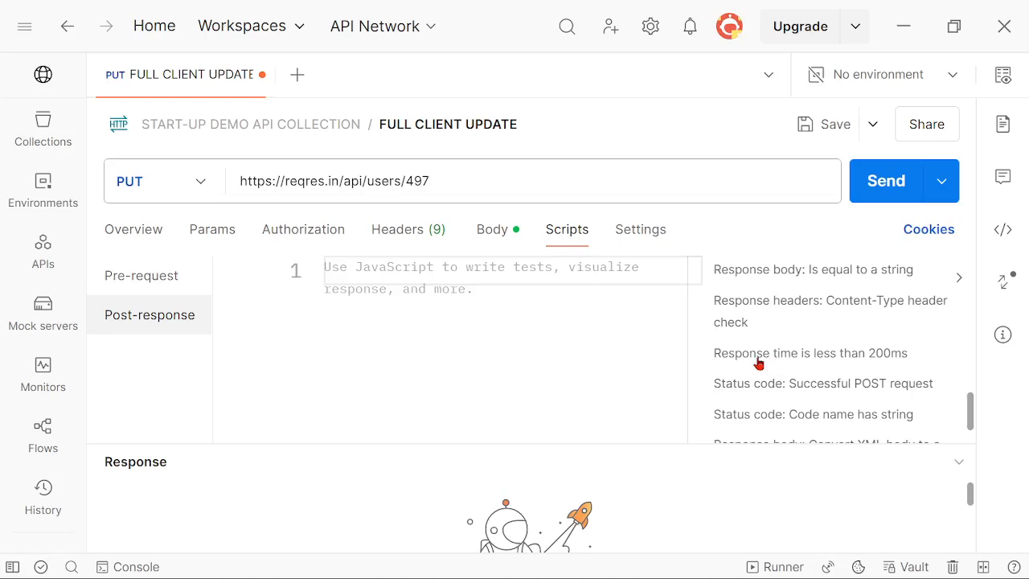
pyautogui.click(802, 358)
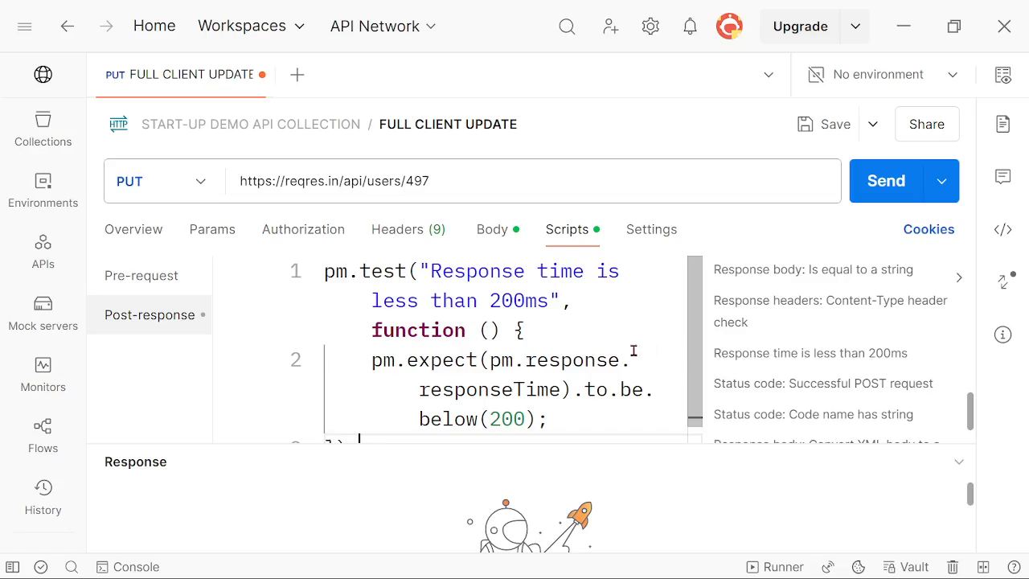
pyautogui.click(839, 132)
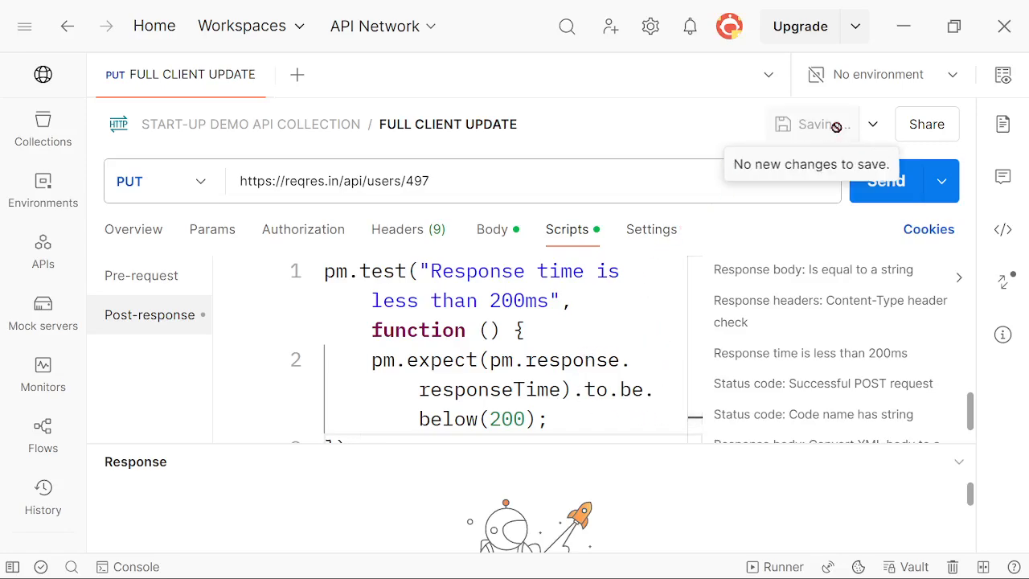
# Send the FULL CLIENT UPDATE request with its JSON body and enlarge the response area
pyautogui.click(485, 238)
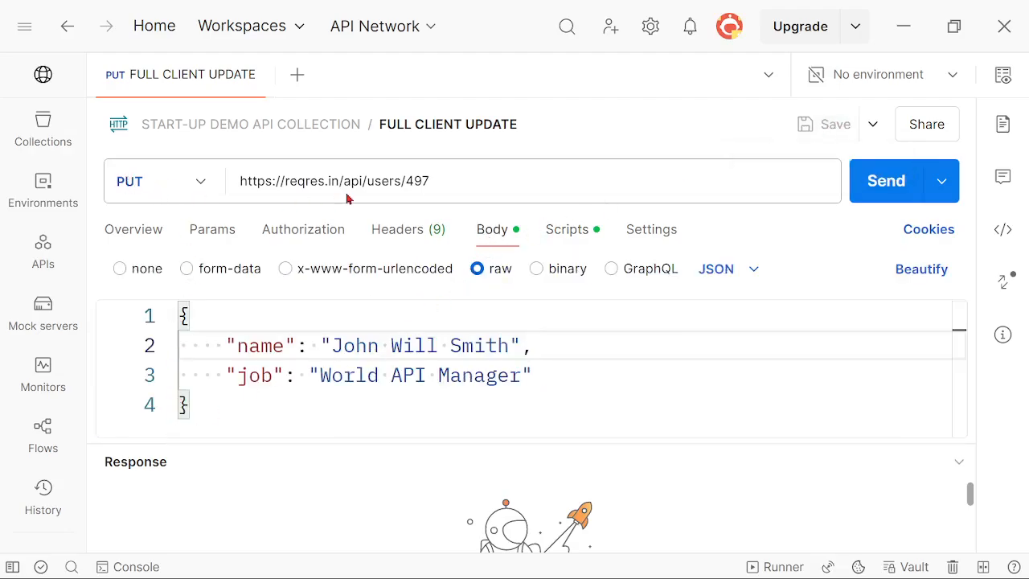
pyautogui.click(884, 189)
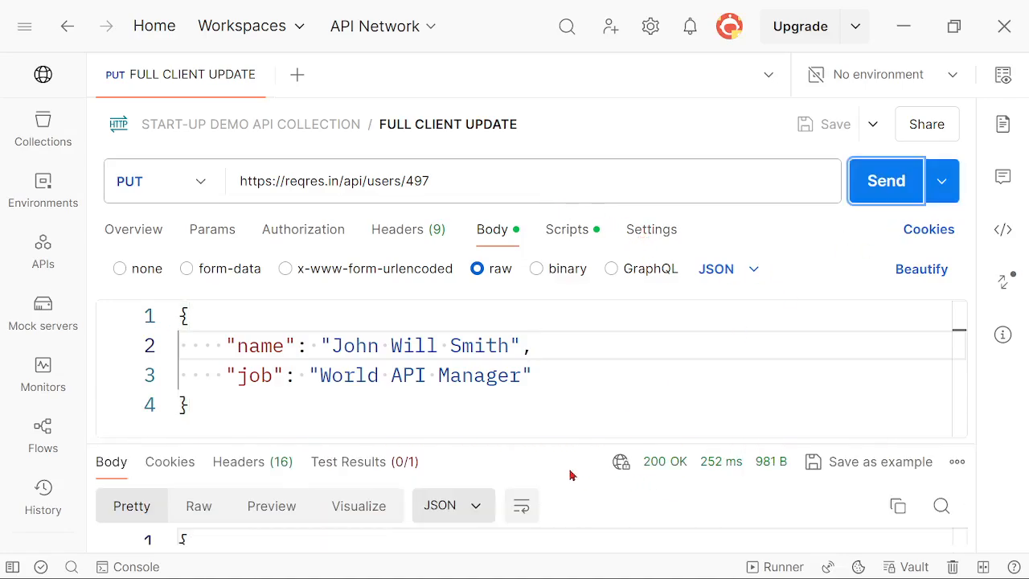
pyautogui.moveTo(541, 447); pyautogui.dragTo(548, 317)
# Examine the name, job and updatedAt fields in the response, along with its status, time and size
pyautogui.moveTo(231, 449); pyautogui.dragTo(545, 479)
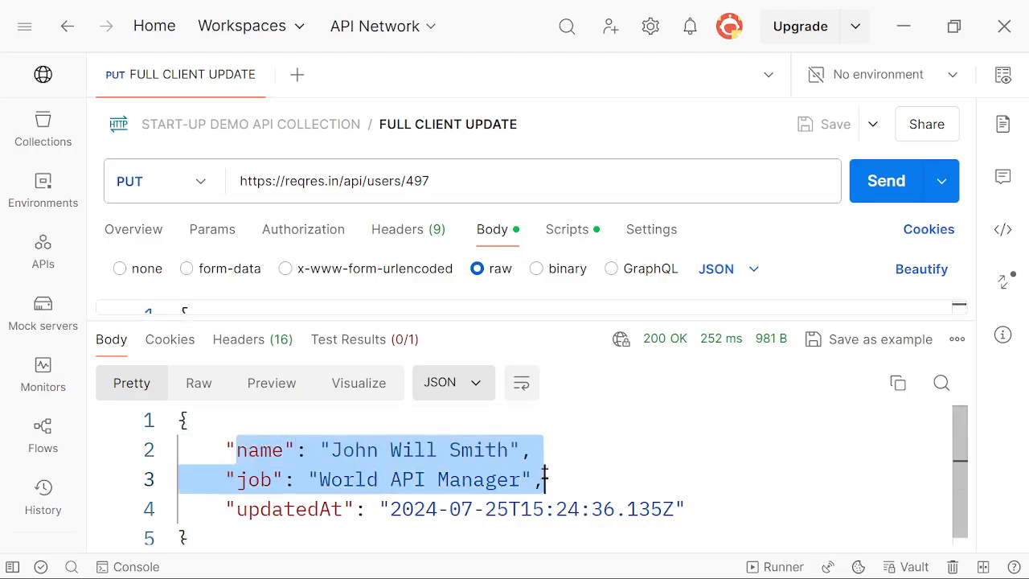
pyautogui.moveTo(219, 512); pyautogui.dragTo(748, 511)
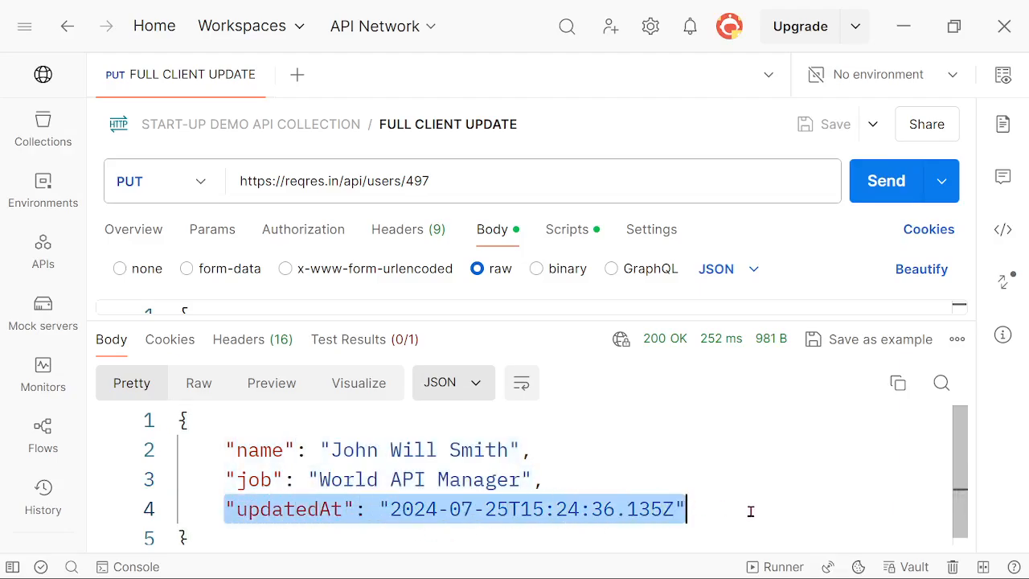
pyautogui.click(747, 511)
pyautogui.moveTo(663, 344)
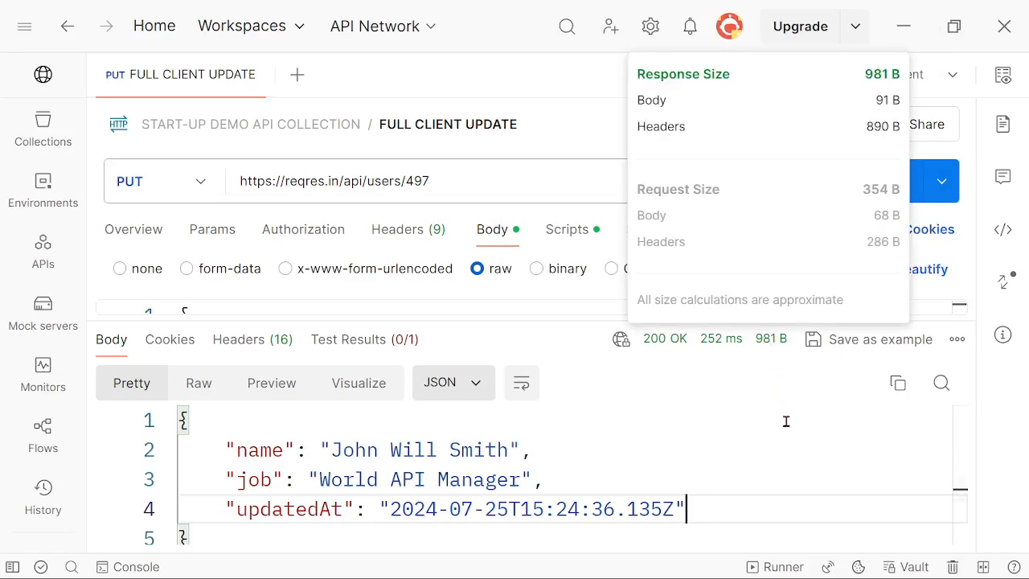
pyautogui.click(777, 458)
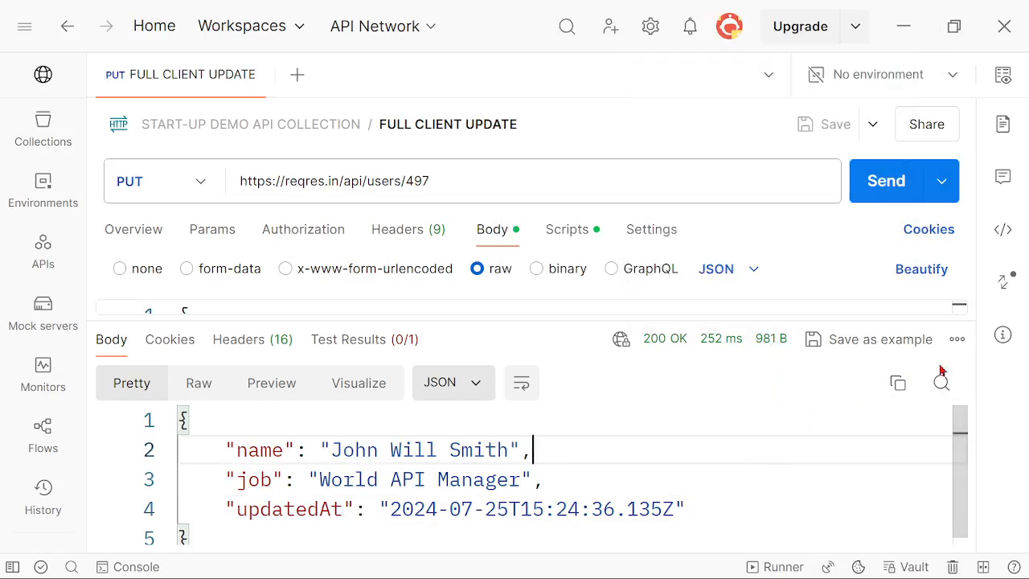
# Clear the FULL CLIENT UPDATE response and close the request, with the collections sidebar expanded
pyautogui.click(956, 340)
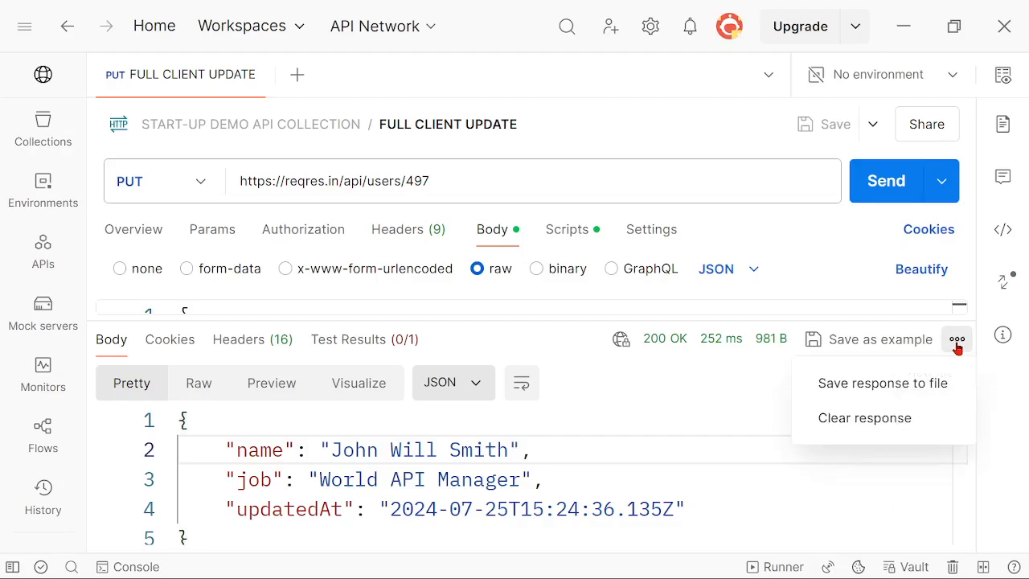
pyautogui.click(867, 418)
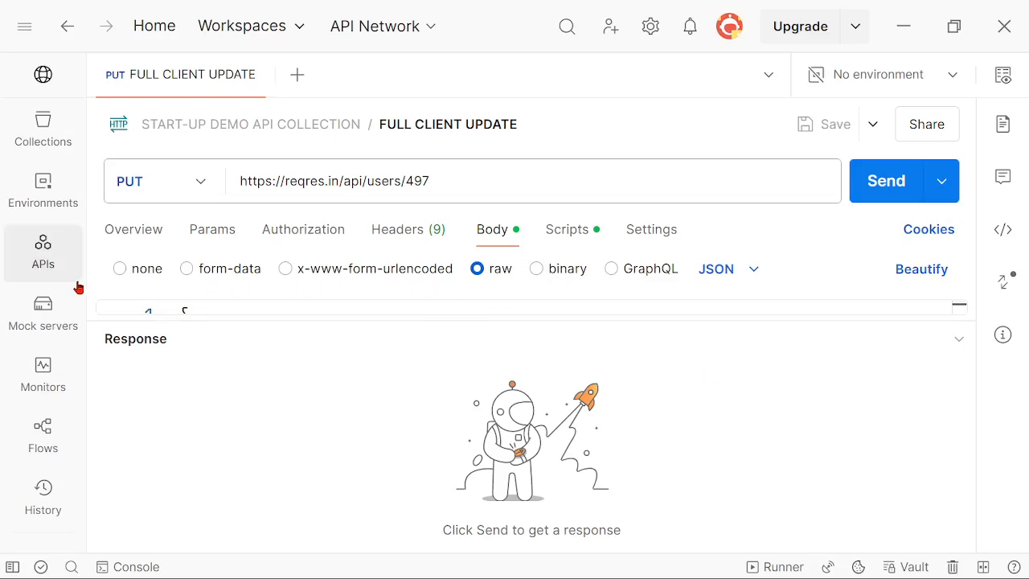
pyautogui.moveTo(80, 281); pyautogui.dragTo(399, 303)
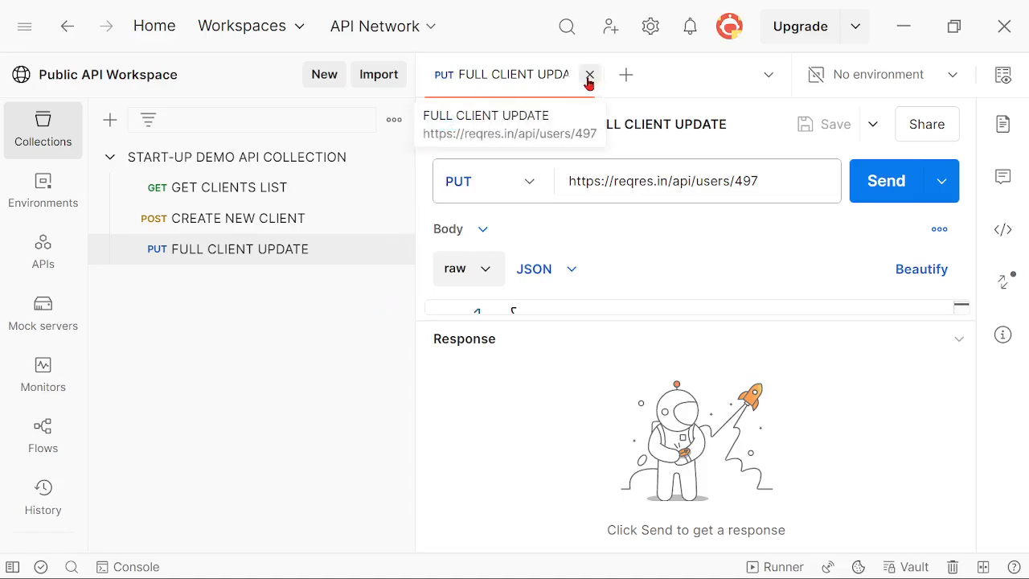
pyautogui.click(589, 75)
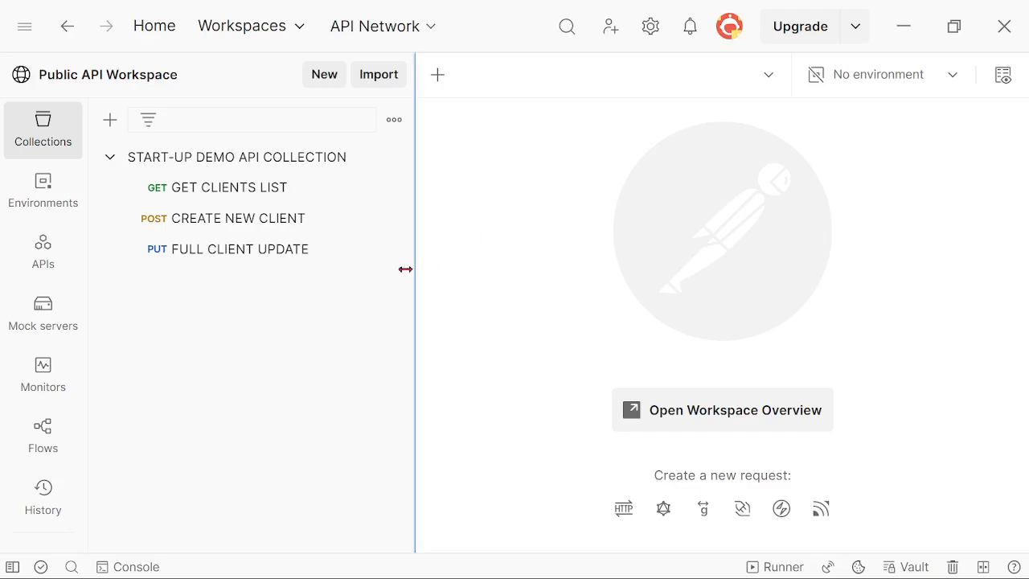
pyautogui.click(438, 76)
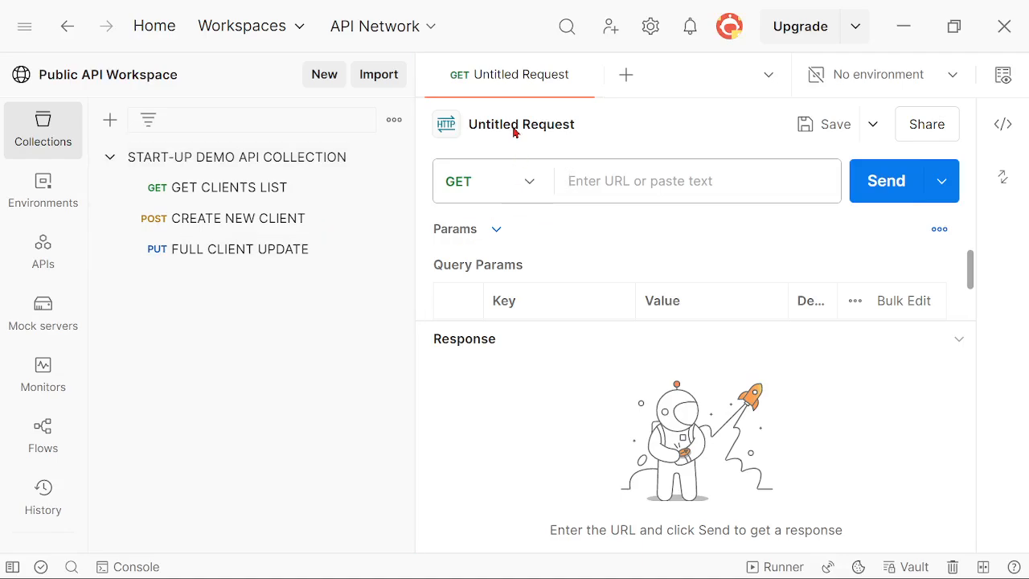
pyautogui.click(524, 183)
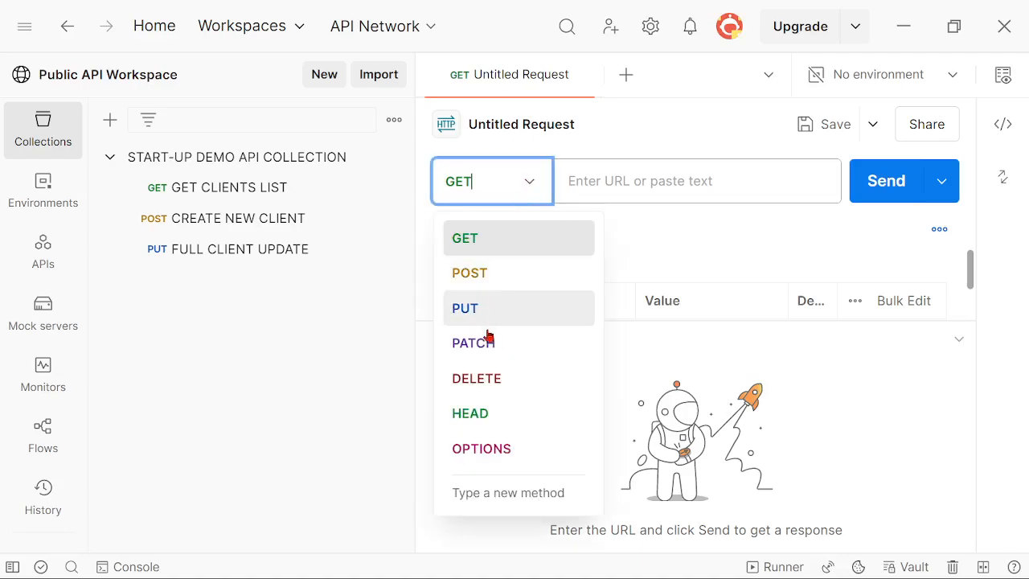
pyautogui.click(479, 344)
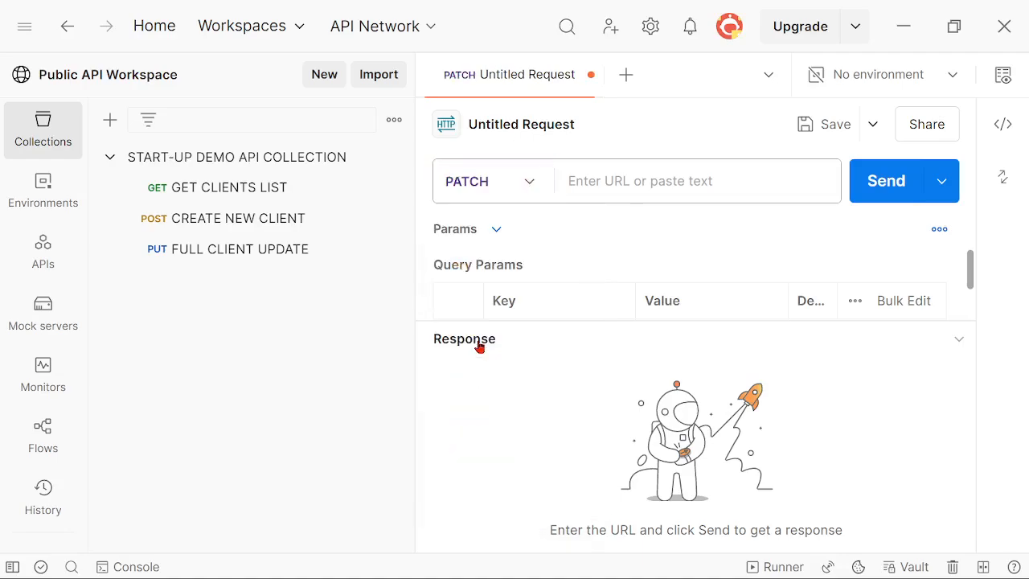
pyautogui.click(603, 176)
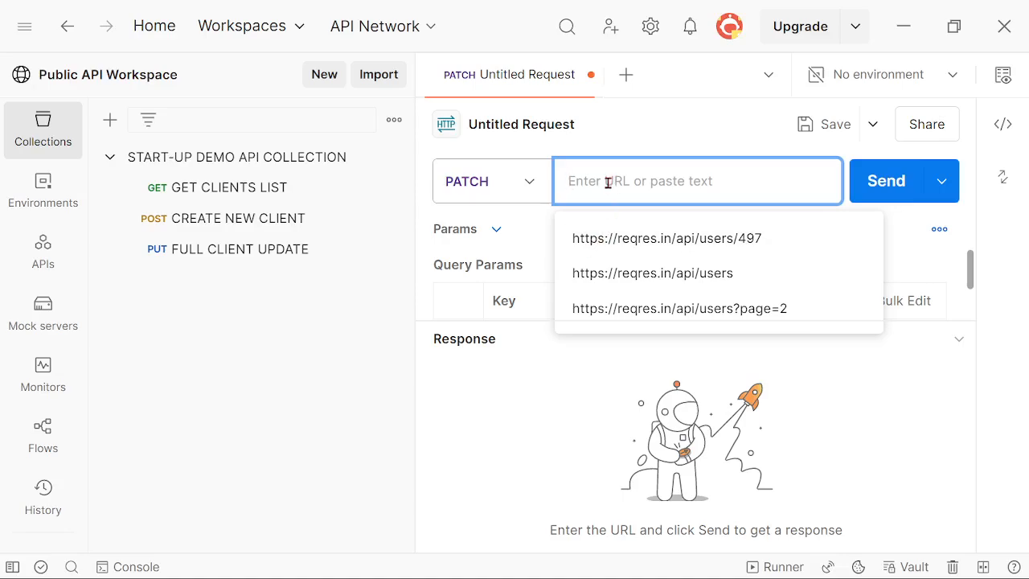
pyautogui.write('https://reqres.in/api/users/497')
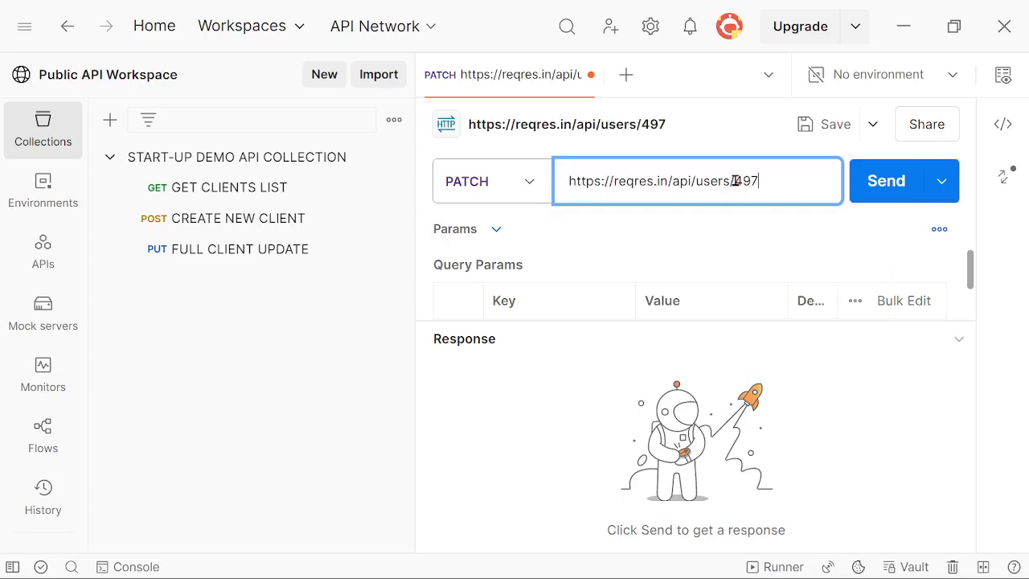
pyautogui.moveTo(733, 181); pyautogui.dragTo(758, 181)
pyautogui.click(781, 182)
# Give the PATCH request a raw JSON body containing only a "name" field with the client's new name
pyautogui.moveTo(413, 296); pyautogui.dragTo(153, 321)
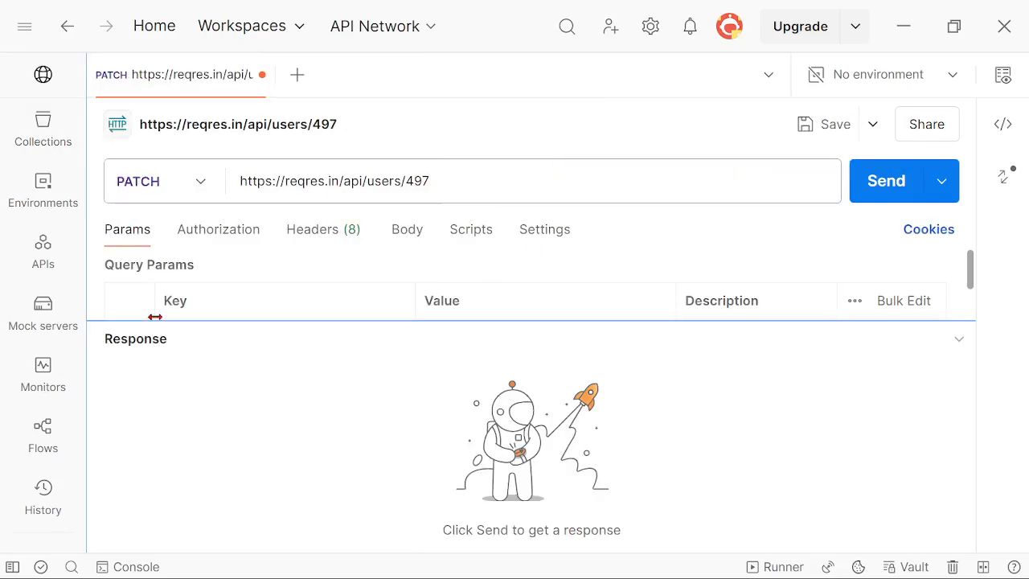
pyautogui.click(409, 234)
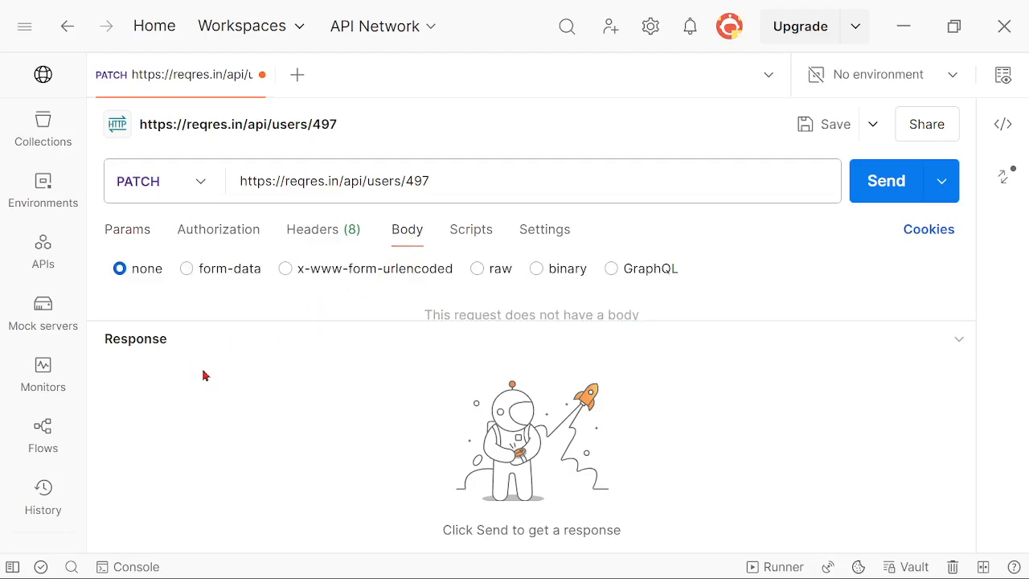
pyautogui.click(477, 270)
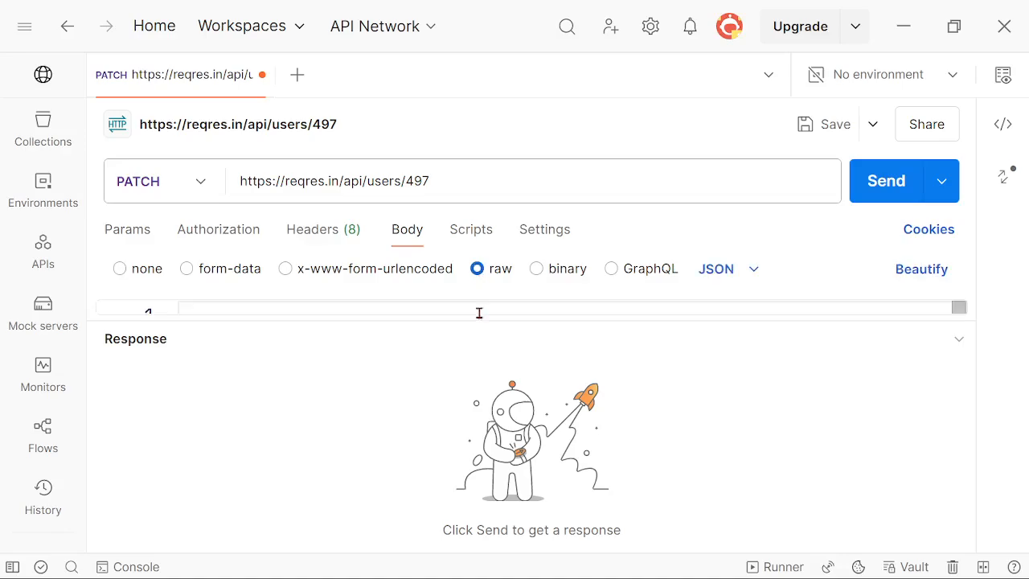
pyautogui.moveTo(466, 324); pyautogui.dragTo(445, 436)
pyautogui.click(236, 316)
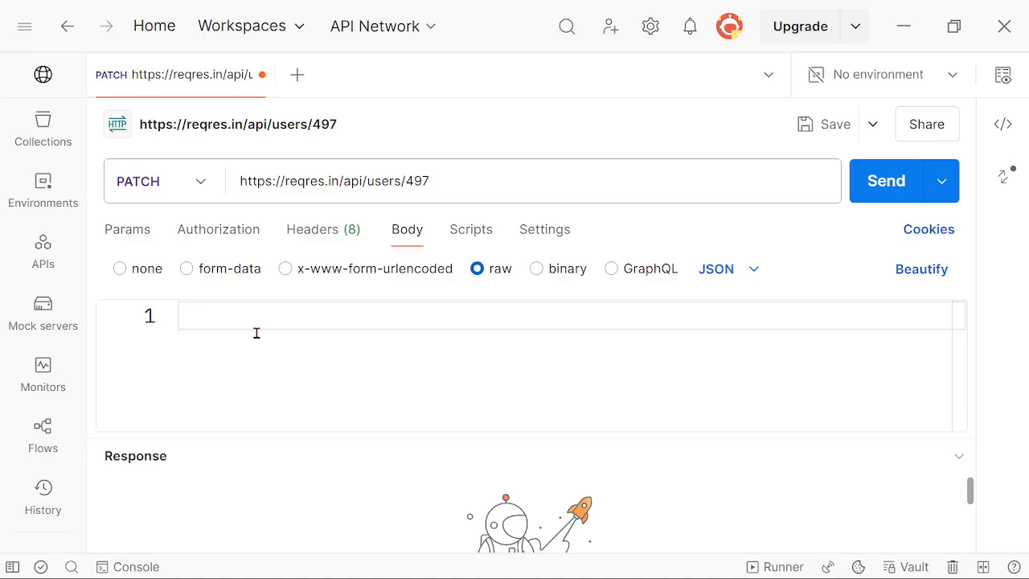
pyautogui.click(753, 272)
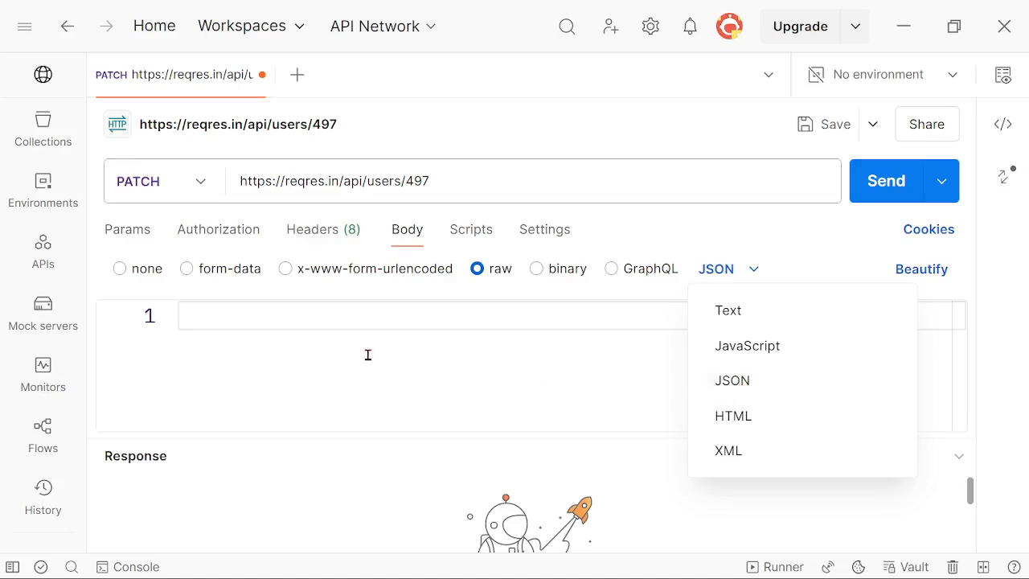
pyautogui.click(328, 327)
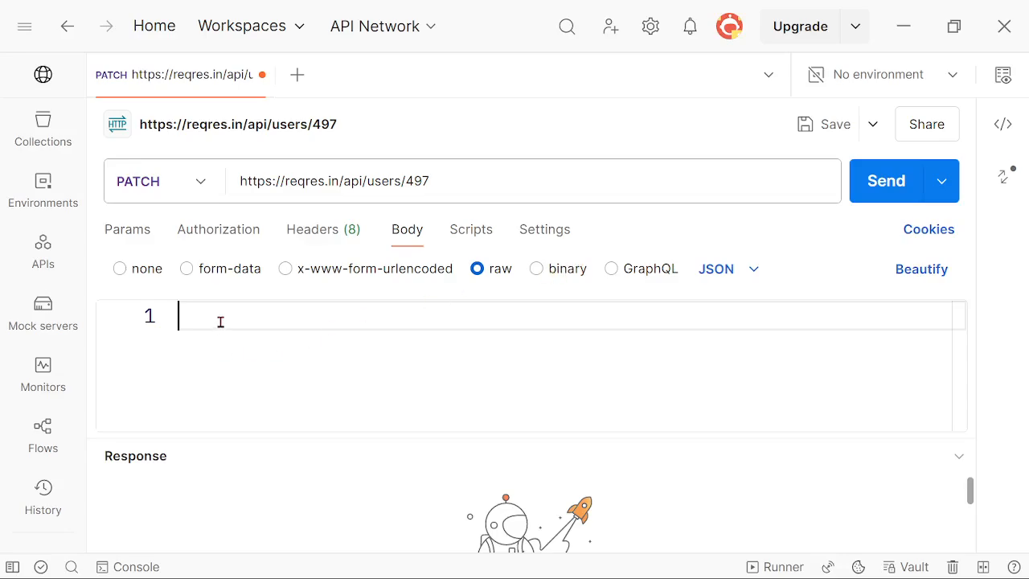
pyautogui.write('{     "name": "Miss Awesome Wonderland" }')
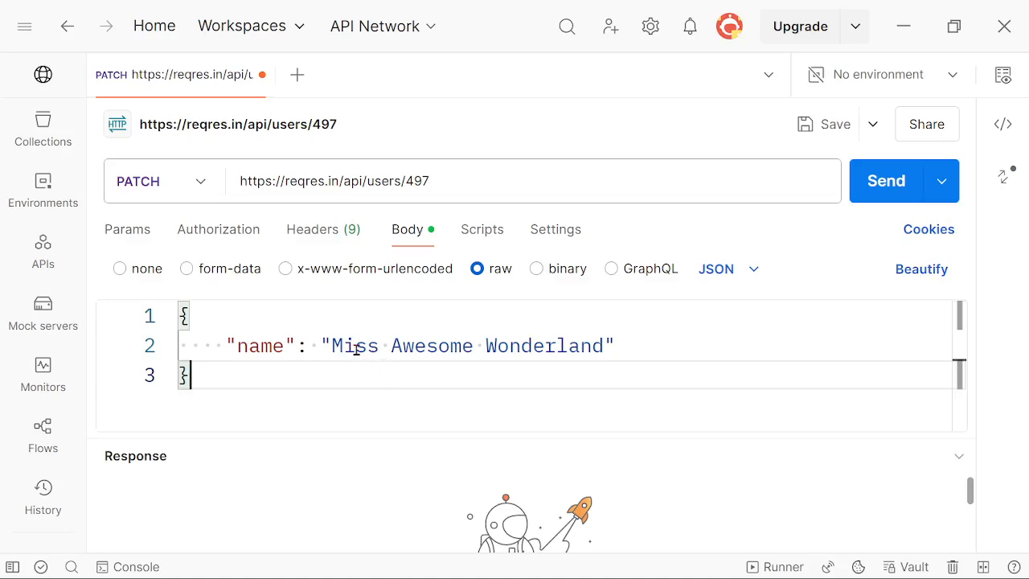
pyautogui.click(648, 348)
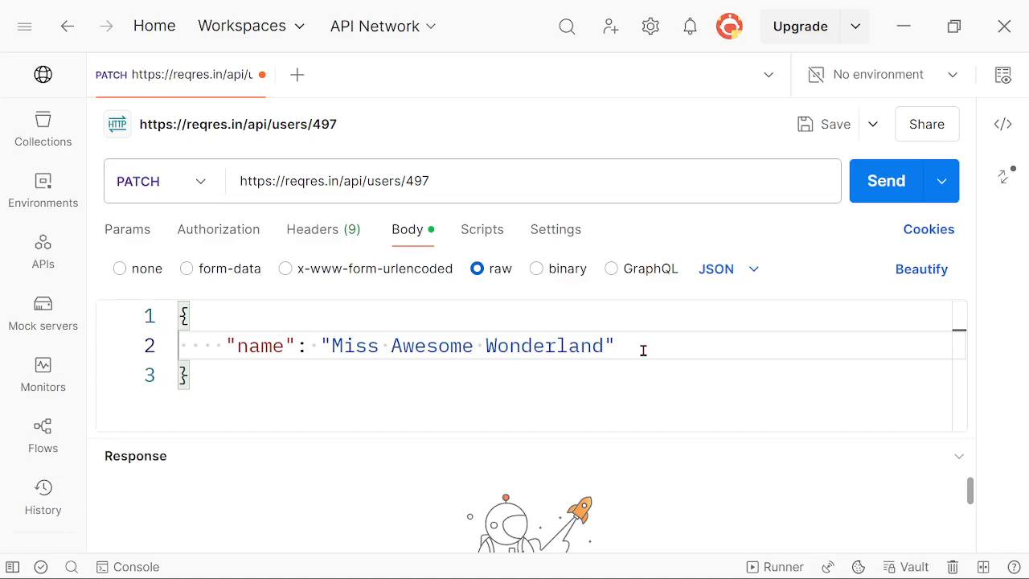
# Add post-response tests from the snippets for status code 200 and a response time of less than 200ms
pyautogui.click(482, 237)
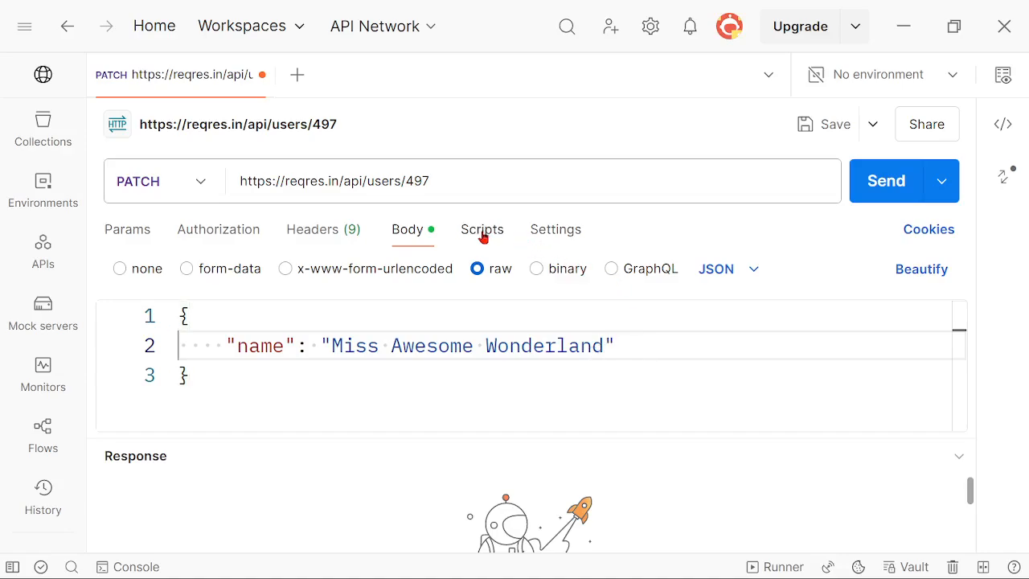
pyautogui.scroll(-3, 924, 326)
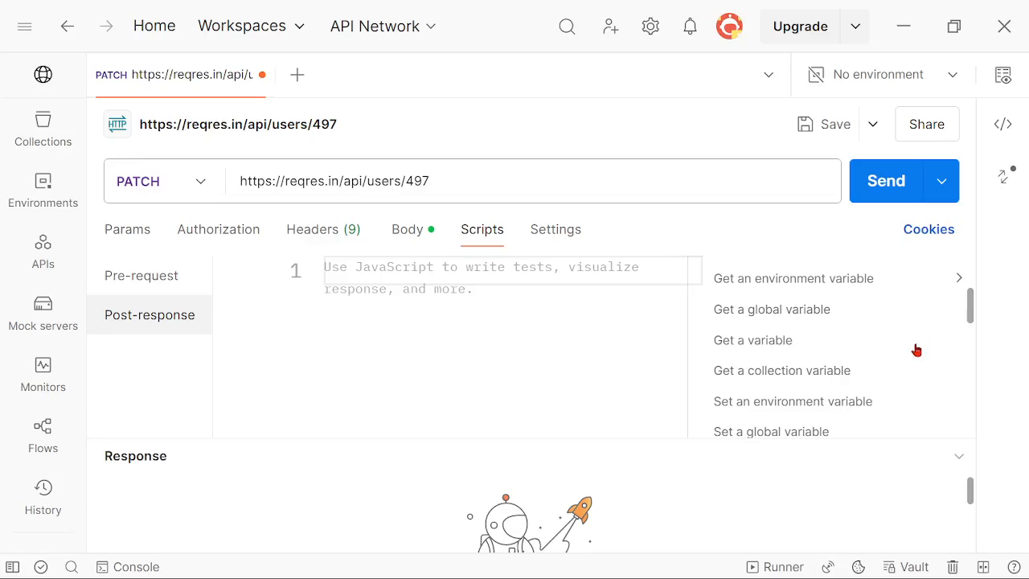
pyautogui.moveTo(969, 312); pyautogui.dragTo(965, 367)
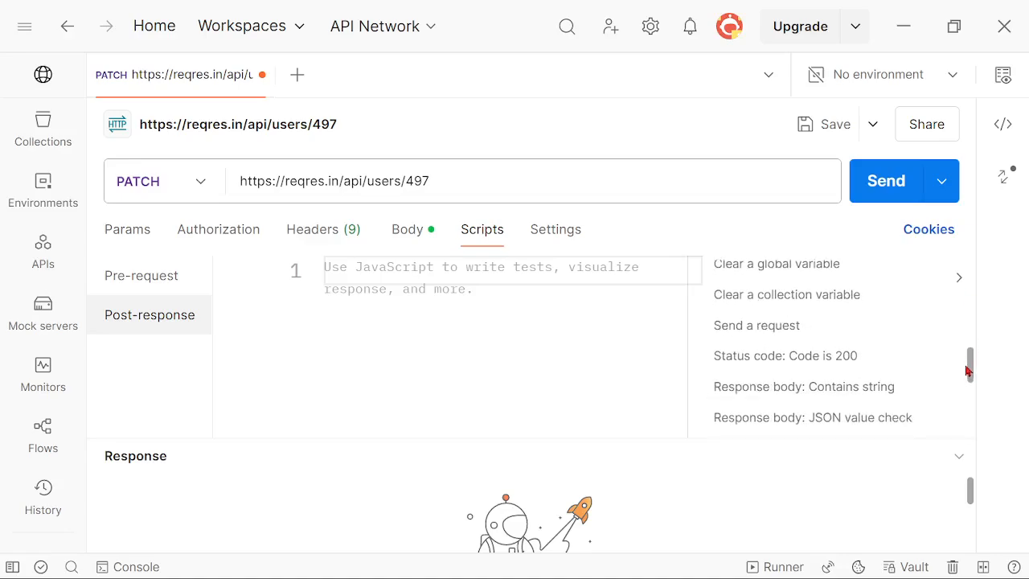
pyautogui.click(782, 349)
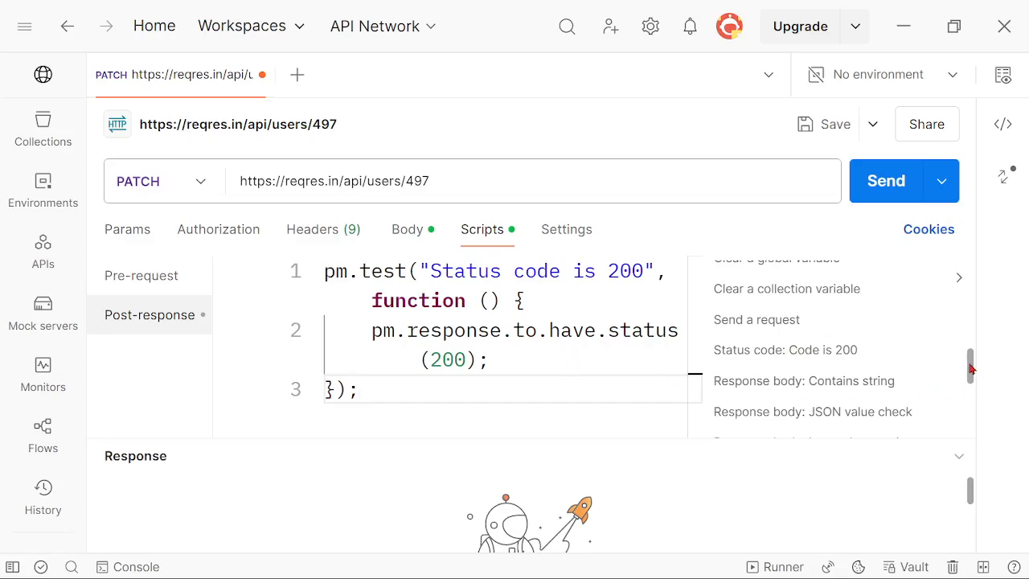
pyautogui.moveTo(970, 368); pyautogui.dragTo(970, 402)
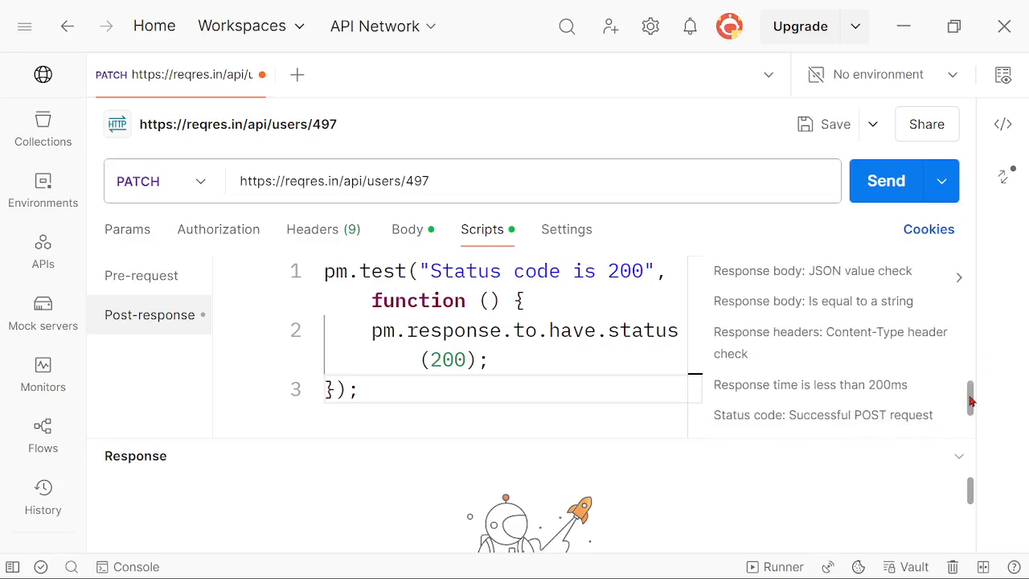
pyautogui.click(814, 388)
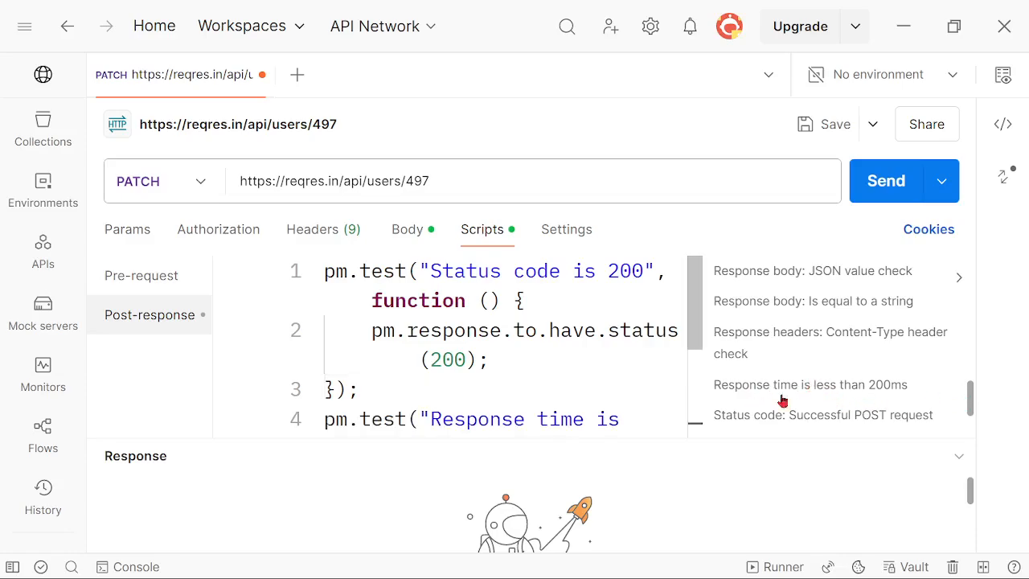
pyautogui.moveTo(971, 404)
pyautogui.mouseDown()
pyautogui.moveTo(969, 429)
pyautogui.moveTo(966, 408)
pyautogui.mouseUp()
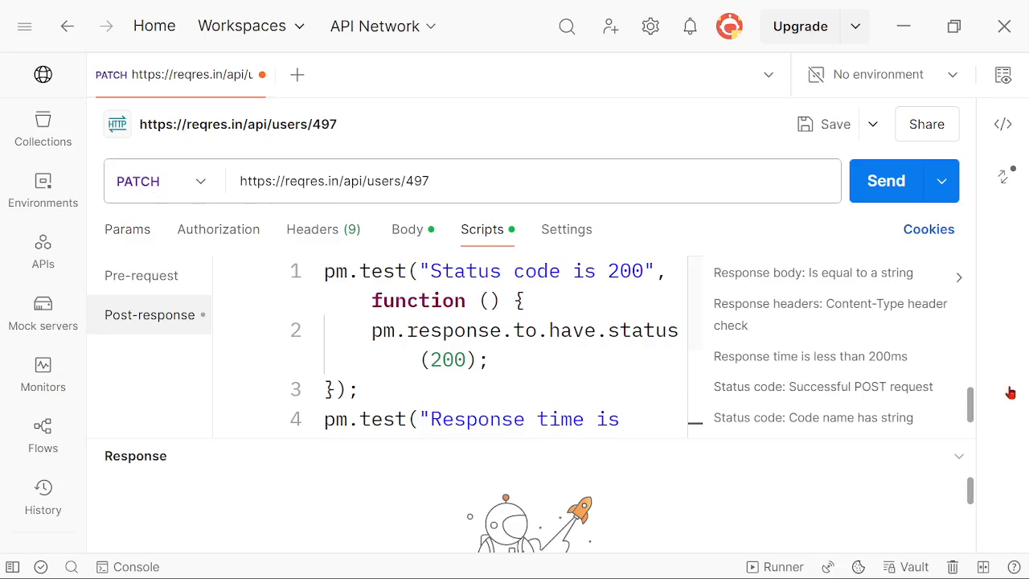
pyautogui.moveTo(969, 413); pyautogui.dragTo(971, 262)
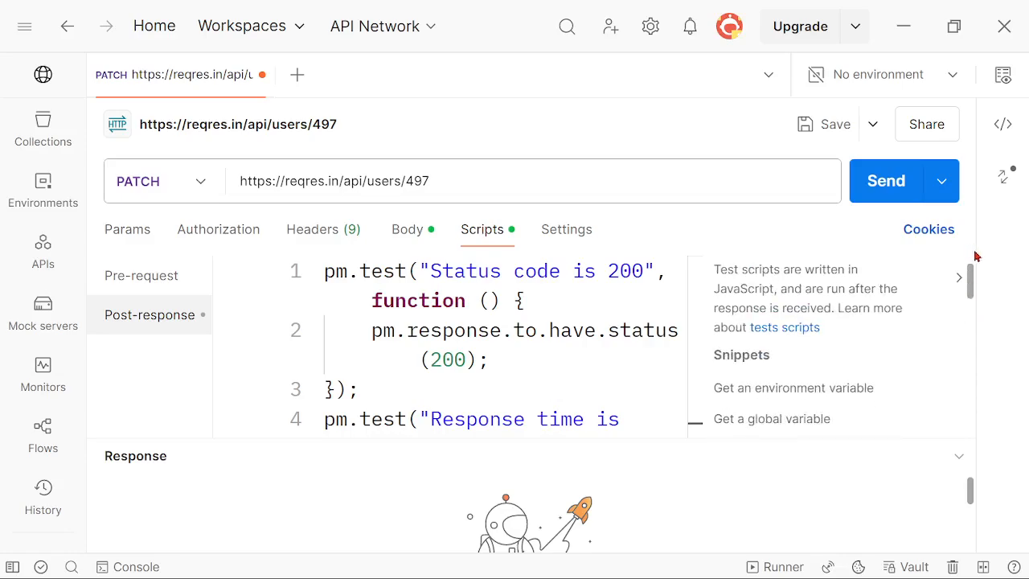
# Review the request's body and test scripts, and save it as PARTIAL CLIENT UPDATE in START-UP DEMO API COLLECTION
pyautogui.click(402, 239)
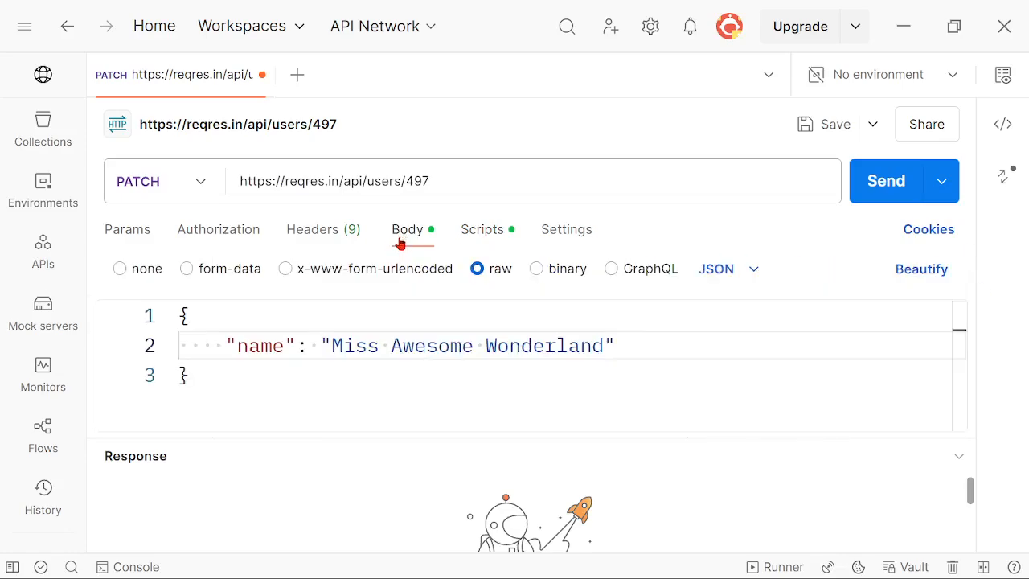
pyautogui.click(495, 241)
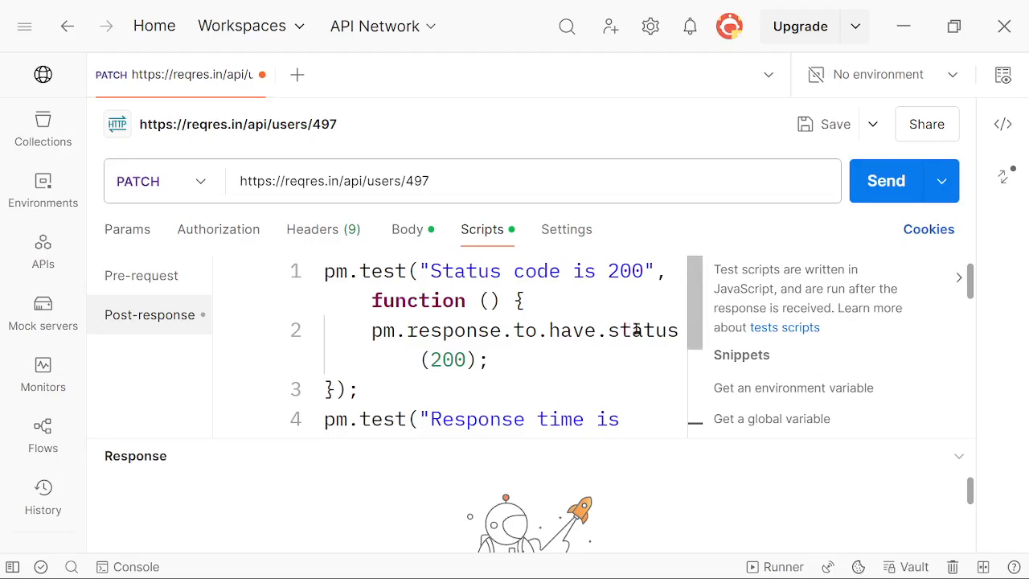
pyautogui.scroll(-3, 638, 332)
pyautogui.scroll(3, 627, 340)
pyautogui.click(402, 233)
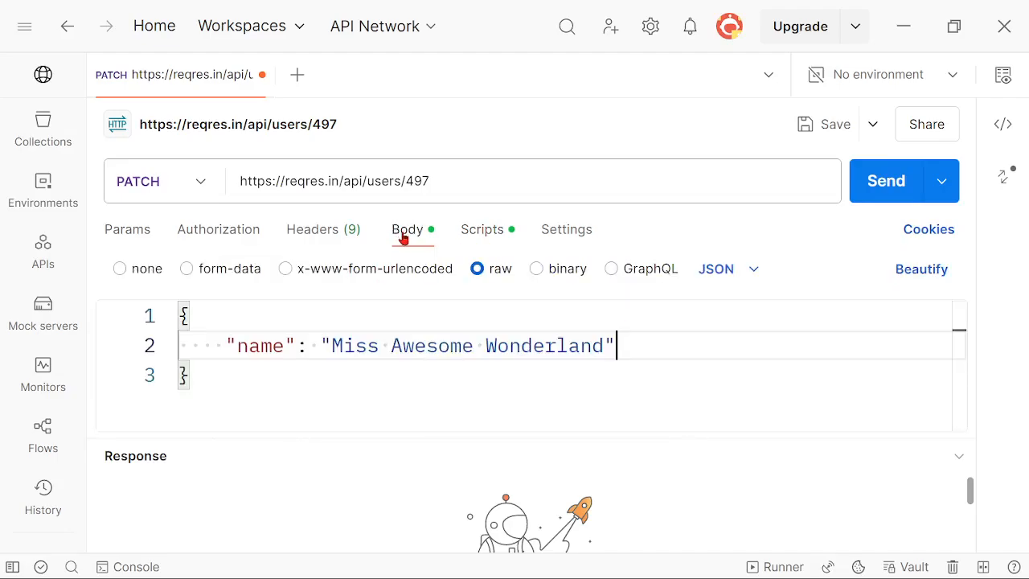
pyautogui.click(835, 124)
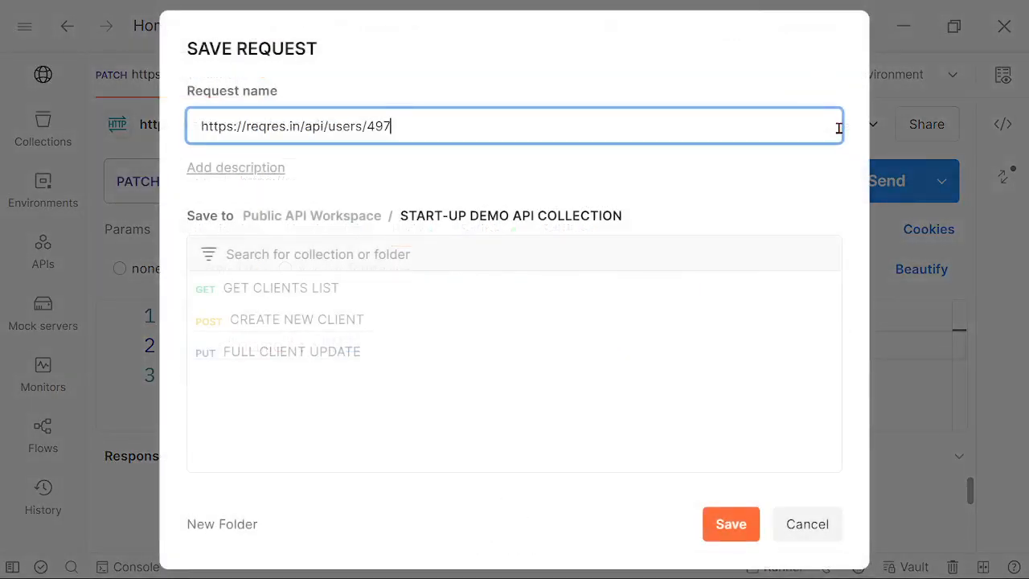
pyautogui.moveTo(445, 124); pyautogui.dragTo(107, 133)
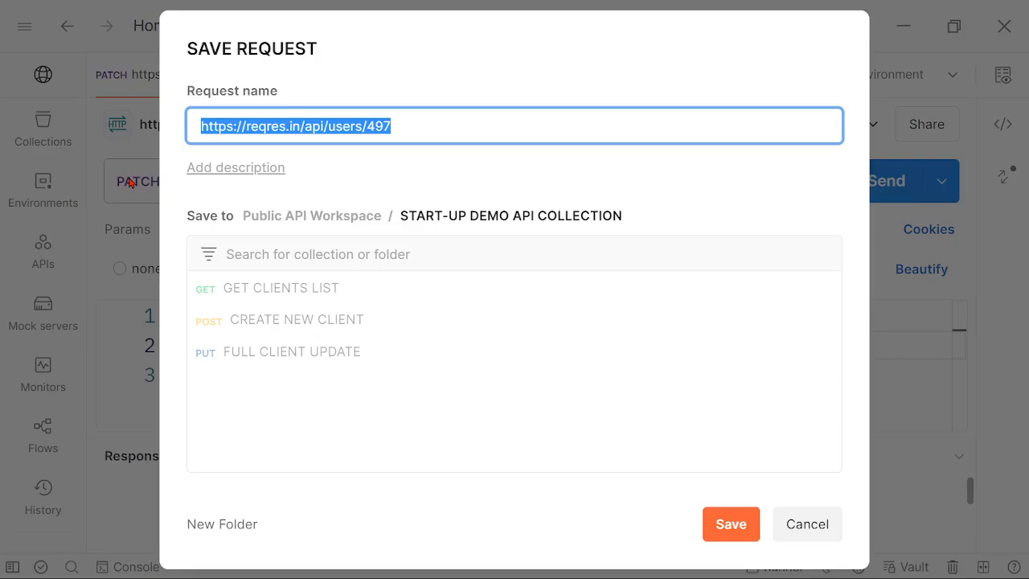
pyautogui.write('PARTIAL CLIENT UPDATE')
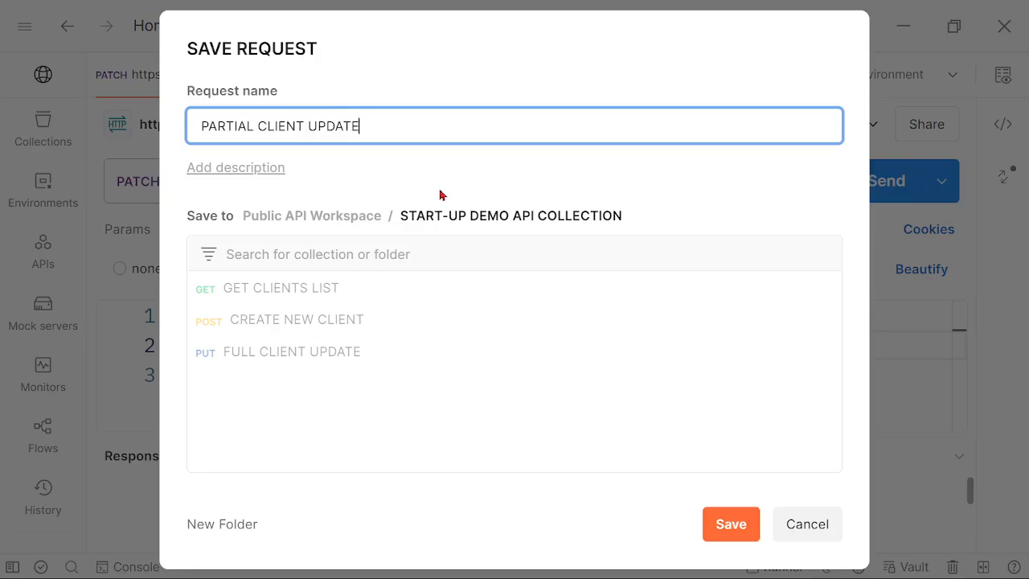
pyautogui.click(719, 529)
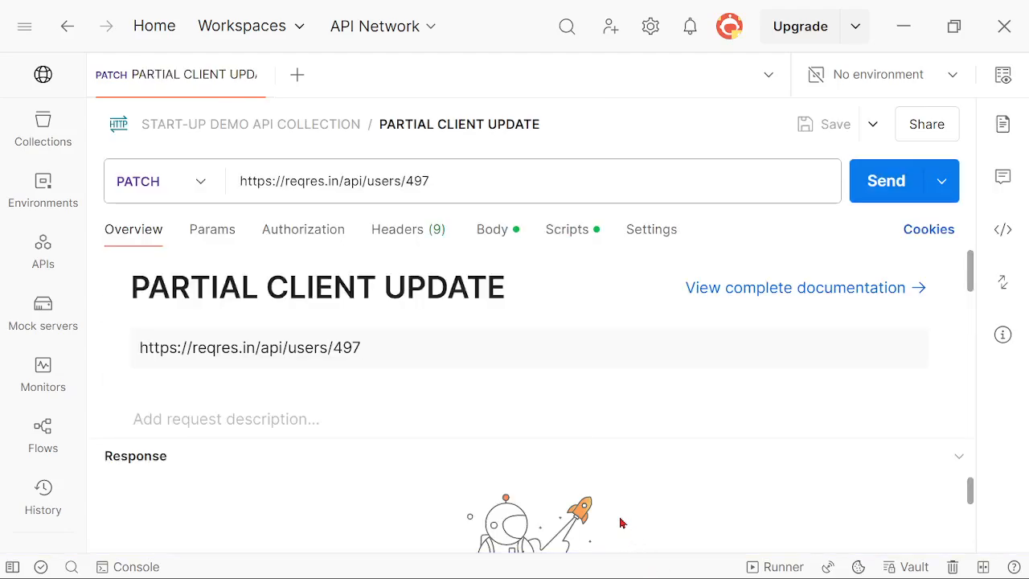
# Check the saved PARTIAL CLIENT UPDATE request's title and its entry in the collections sidebar, leaving the sidebar collapsed
pyautogui.moveTo(133, 292); pyautogui.dragTo(574, 298)
pyautogui.click(598, 302)
pyautogui.click(567, 352)
pyautogui.moveTo(85, 289); pyautogui.dragTo(318, 290)
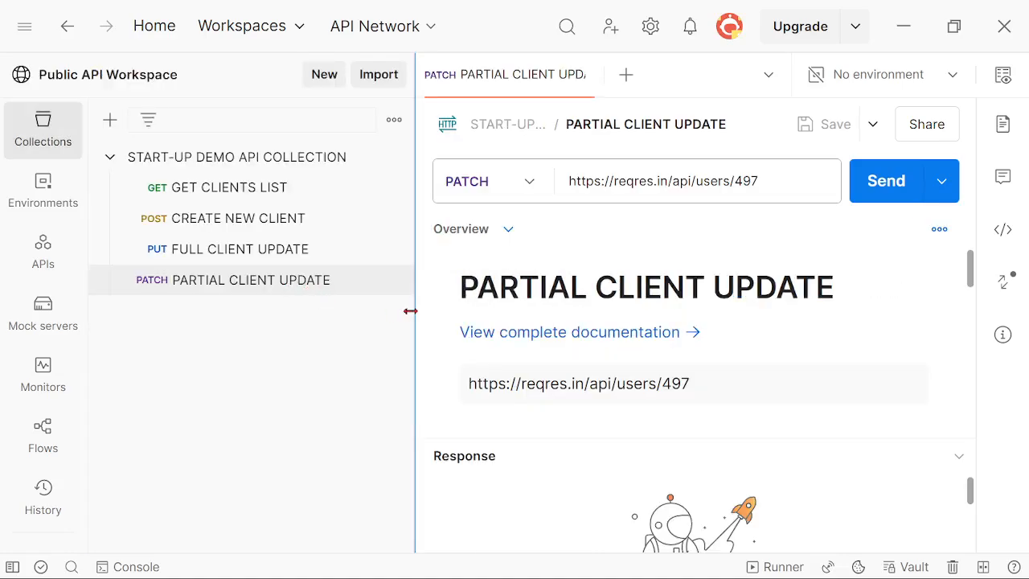
pyautogui.moveTo(407, 312); pyautogui.dragTo(202, 316)
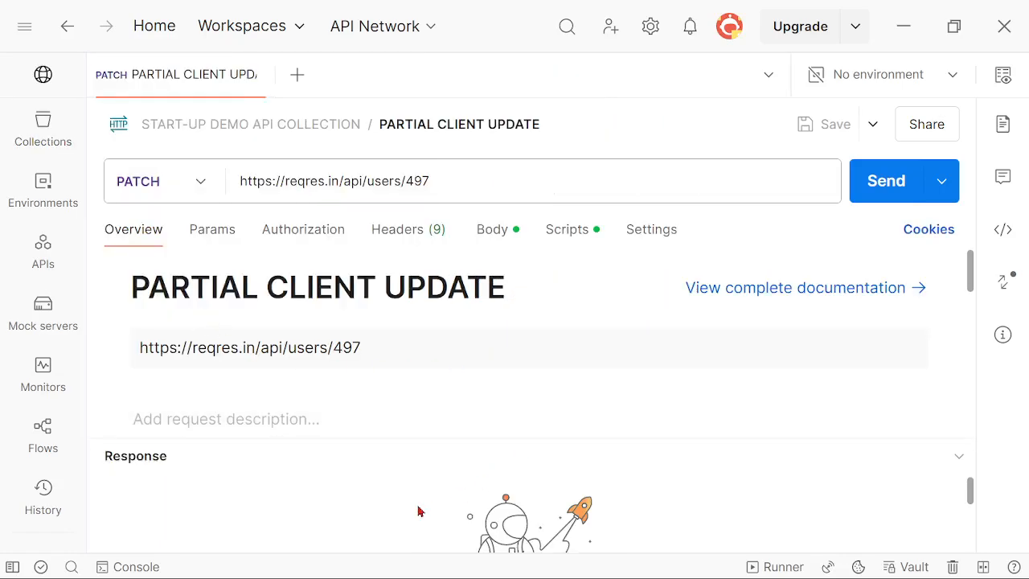
# Send the PARTIAL CLIENT UPDATE request and examine the response's status, time, size and updatedAt field
pyautogui.click(876, 189)
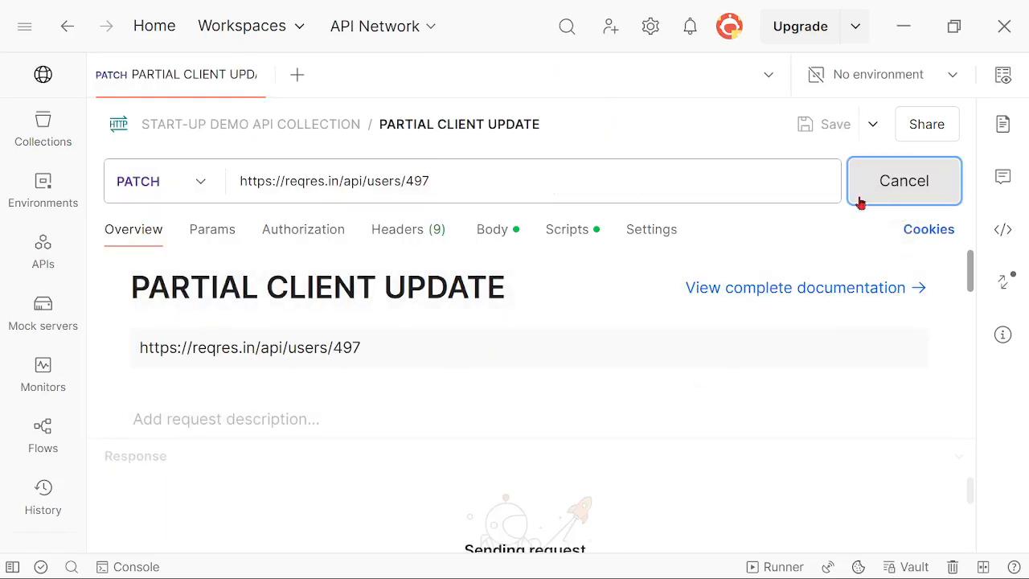
pyautogui.moveTo(579, 437); pyautogui.dragTo(571, 296)
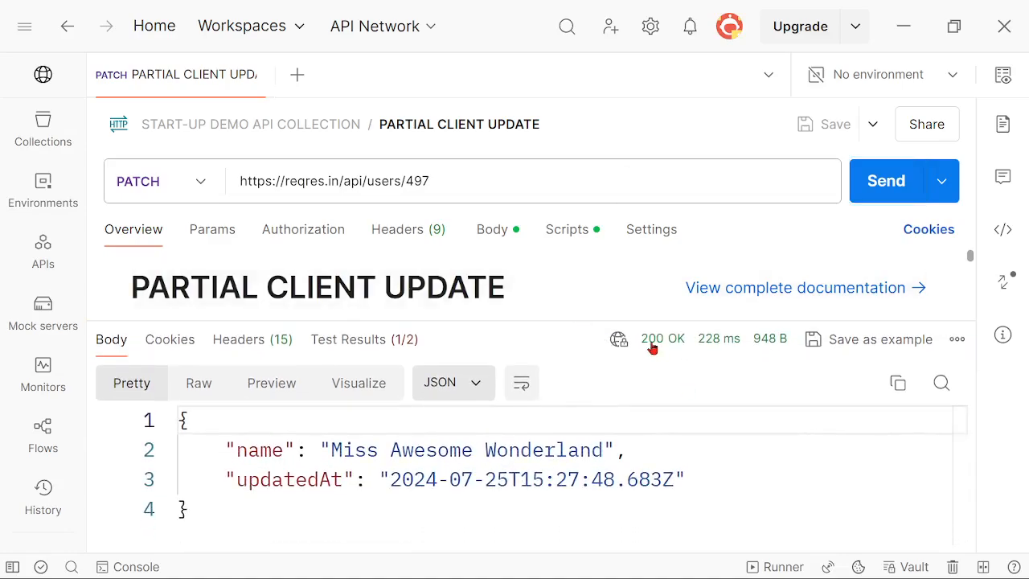
pyautogui.moveTo(643, 351)
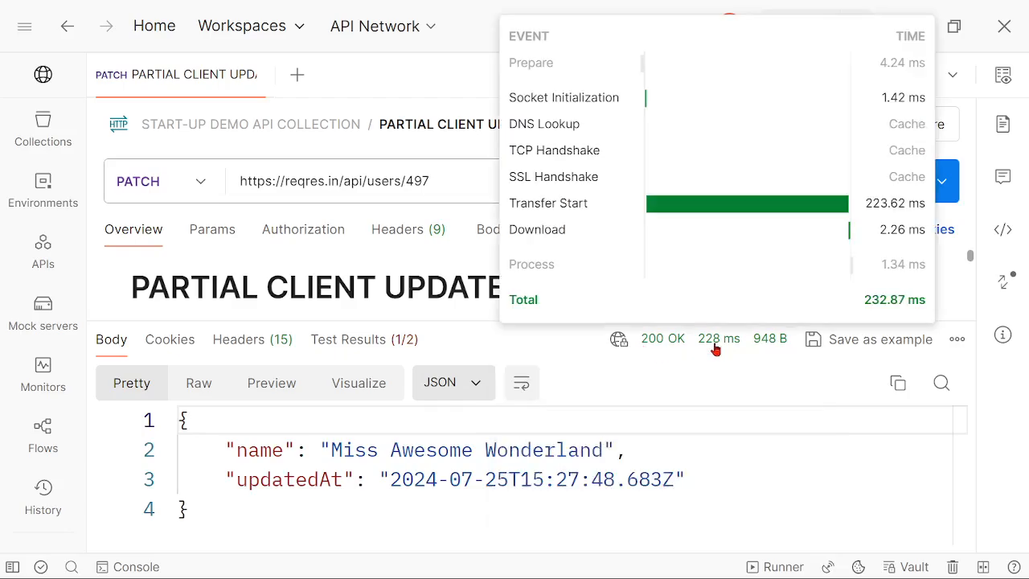
pyautogui.moveTo(768, 347)
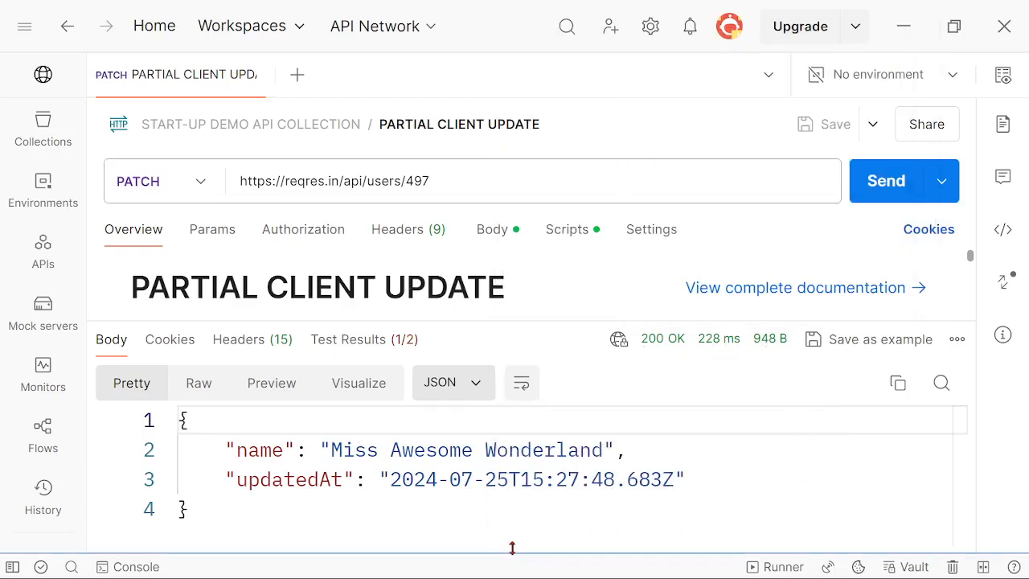
pyautogui.moveTo(228, 479); pyautogui.dragTo(714, 482)
pyautogui.click(759, 486)
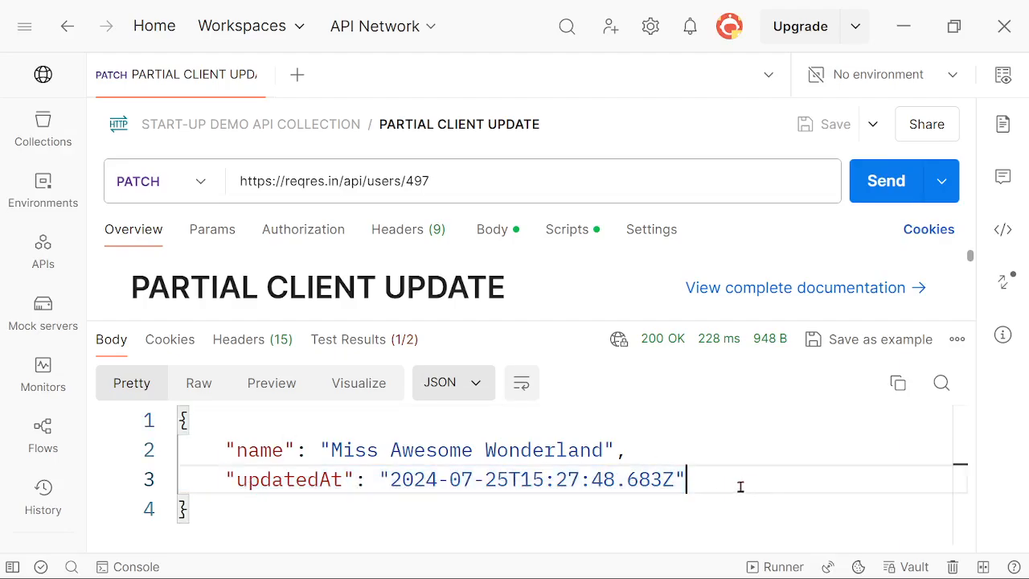
# View the response body in XML and HTML formats and return it to JSON
pyautogui.click(481, 393)
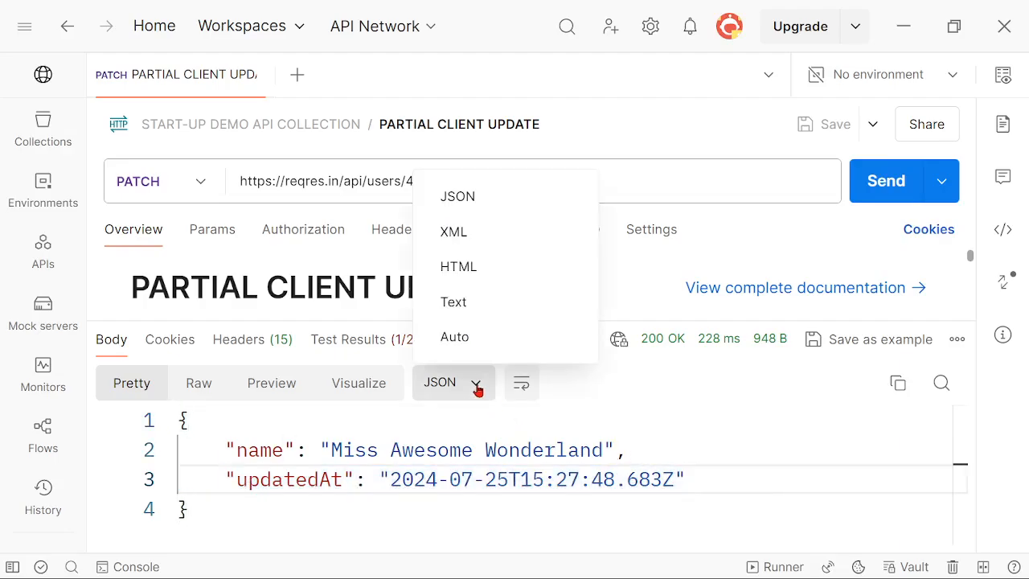
pyautogui.click(454, 232)
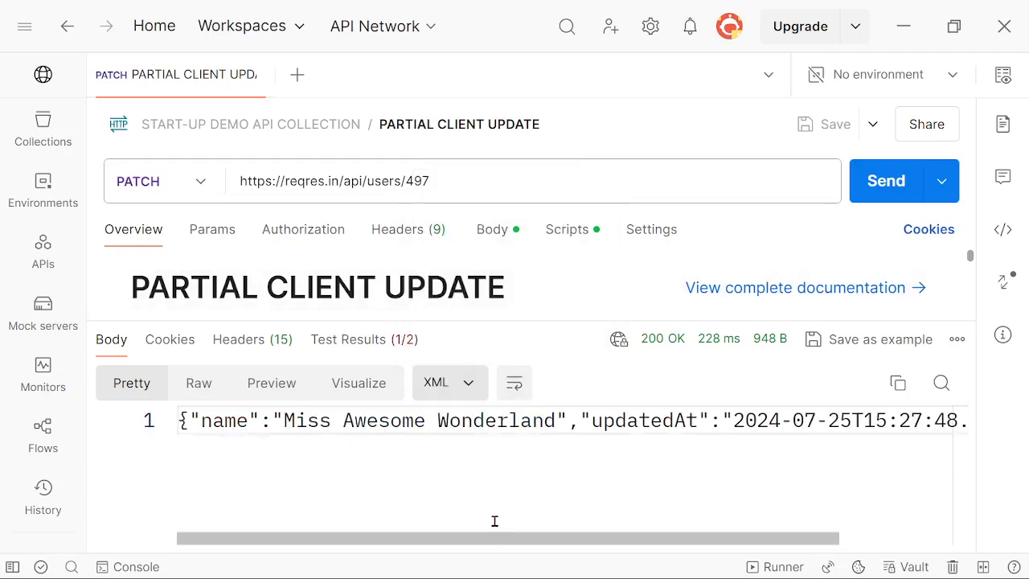
pyautogui.moveTo(552, 539); pyautogui.dragTo(498, 544)
pyautogui.click(469, 388)
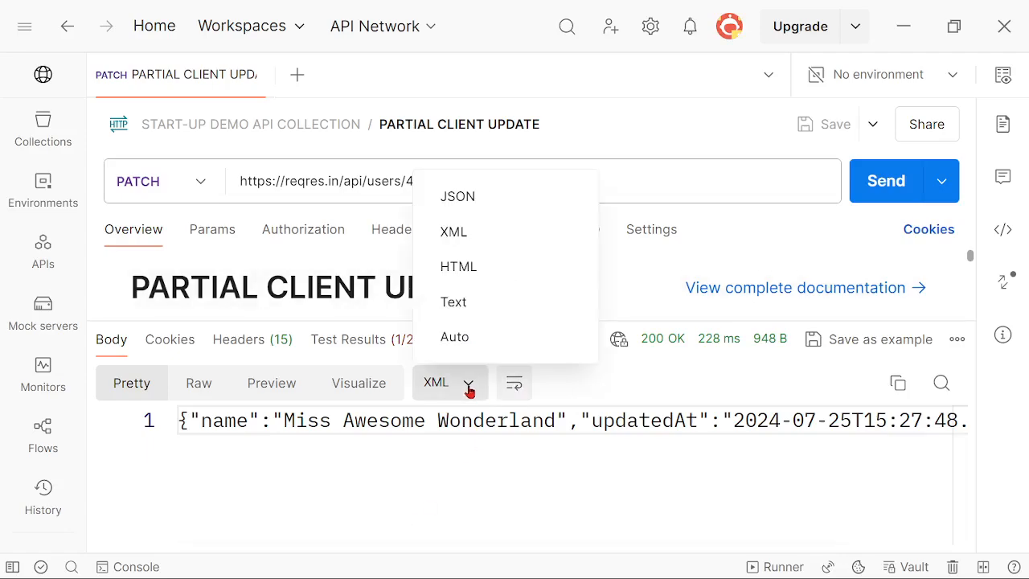
pyautogui.click(458, 266)
pyautogui.click(479, 392)
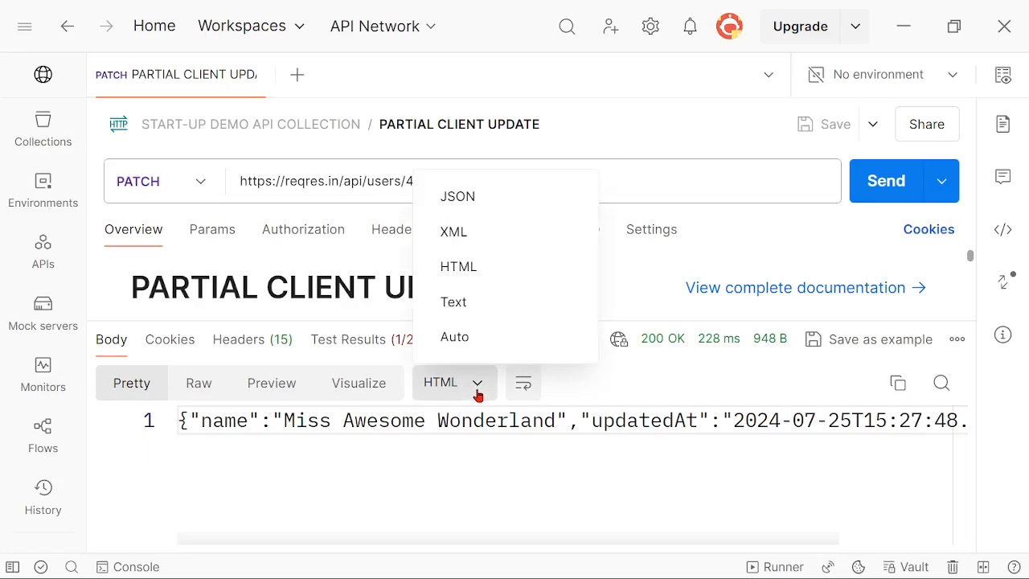
pyautogui.click(459, 205)
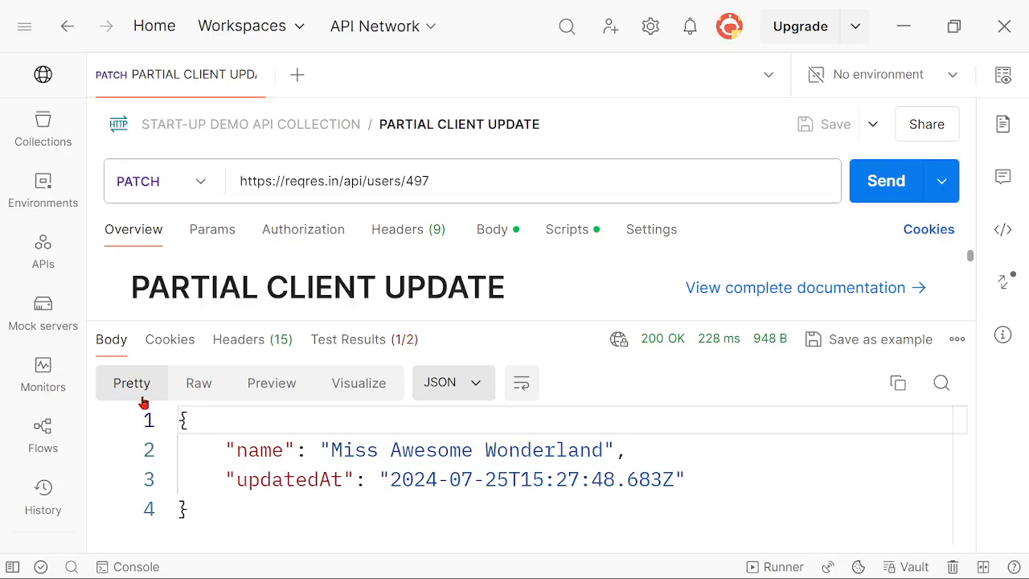
# View the PATCH response body as raw text, restore its pretty view, and close the PARTIAL CLIENT UPDATE request with the collections sidebar expanded
pyautogui.click(196, 393)
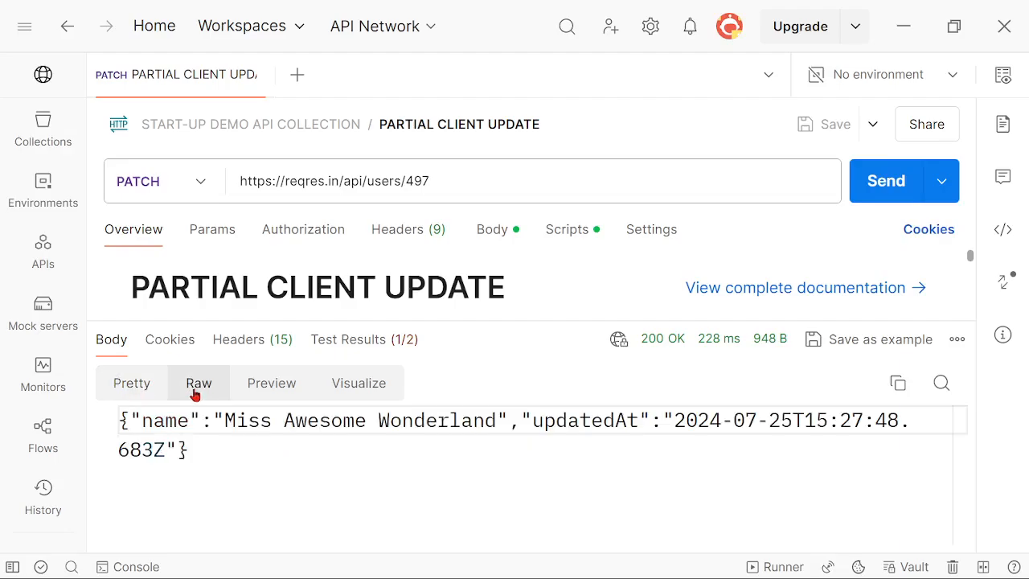
pyautogui.click(133, 387)
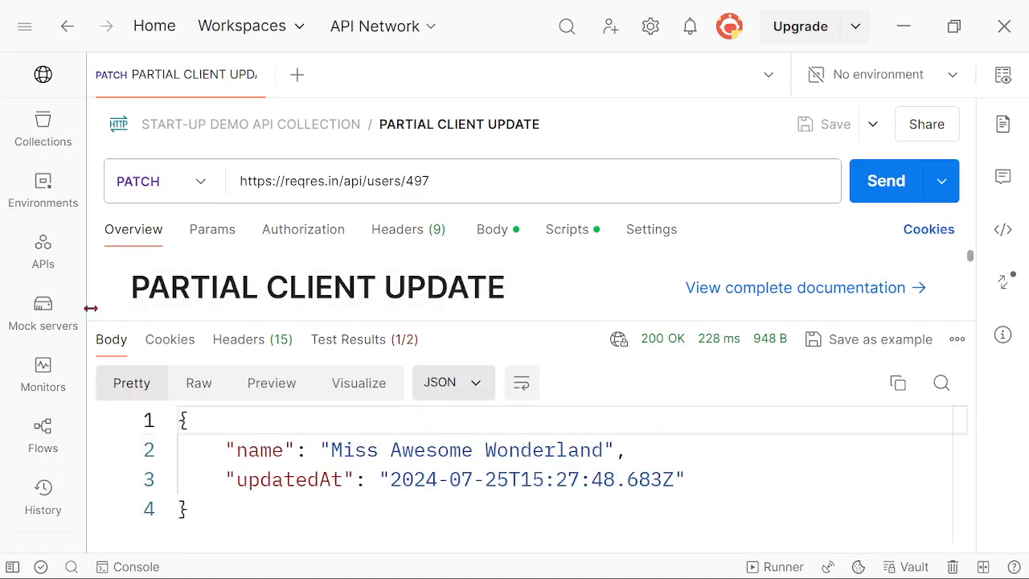
pyautogui.moveTo(84, 303); pyautogui.dragTo(271, 307)
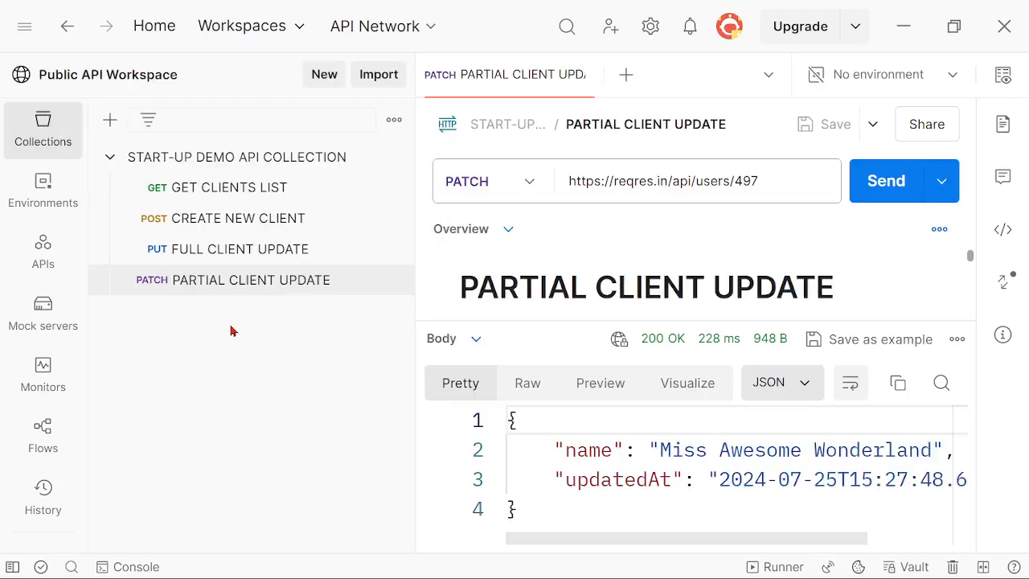
pyautogui.click(589, 75)
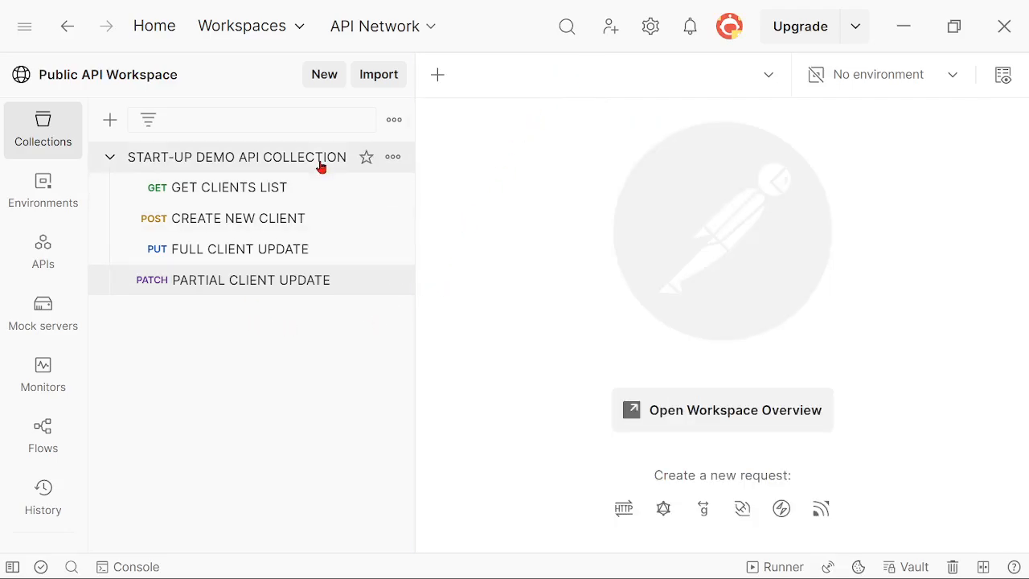
# Add a new request named DELETE EXISTING CLIENT to START-UP DEMO API COLLECTION
pyautogui.click(393, 158)
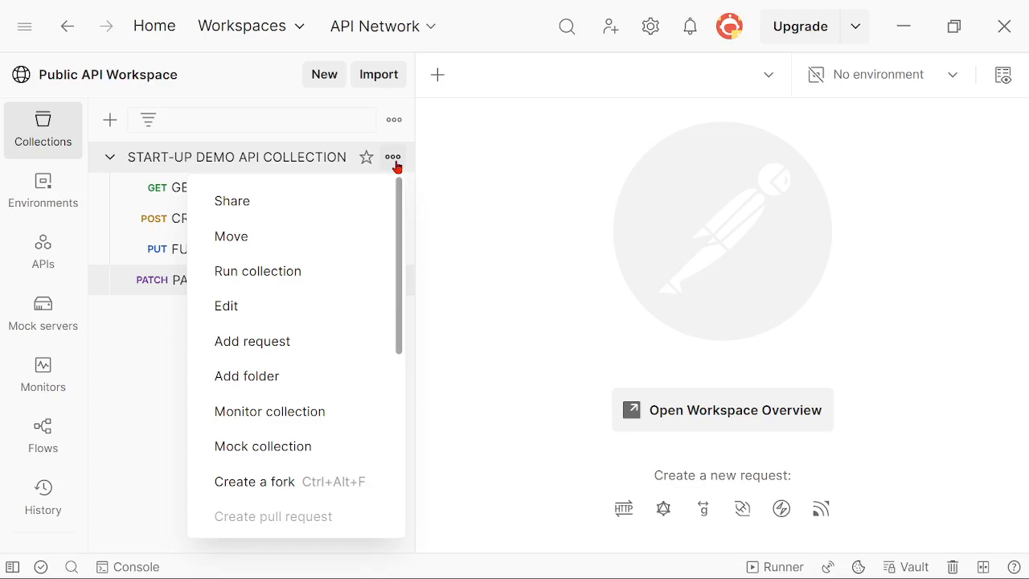
pyautogui.click(249, 344)
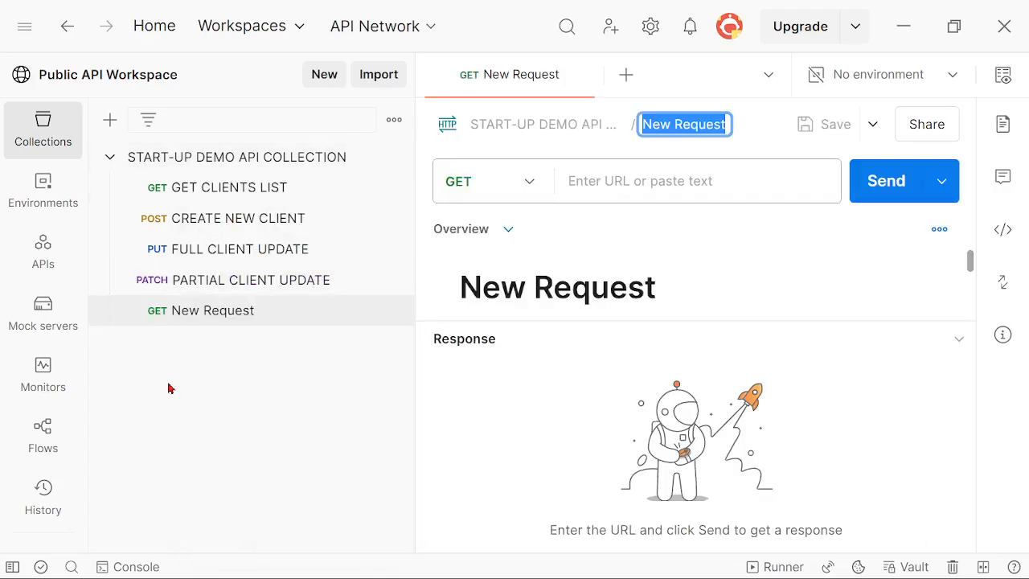
pyautogui.write('DE')
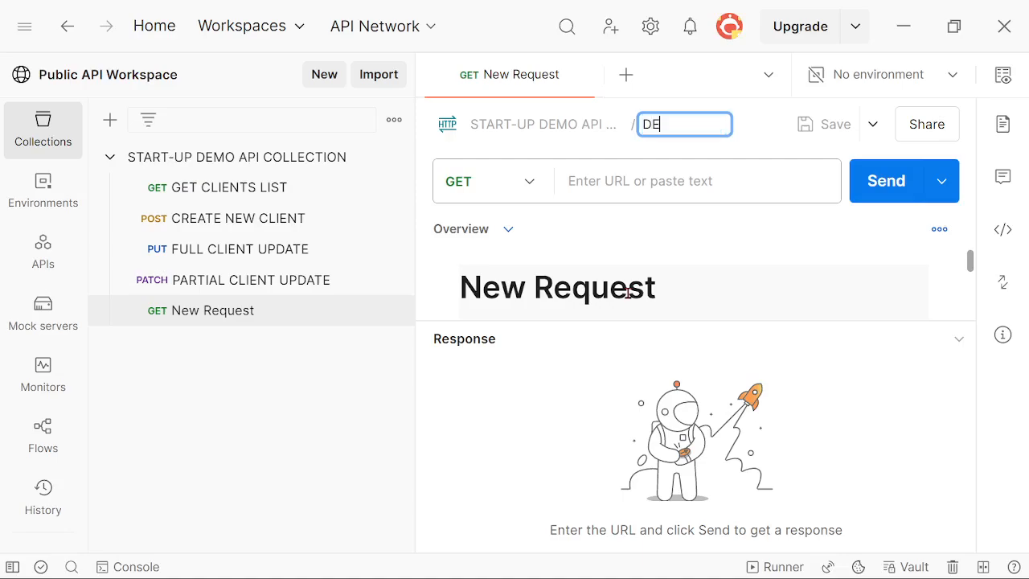
pyautogui.write('LETE EXISTING C')
pyautogui.write('LIENT')
pyautogui.press('Return')
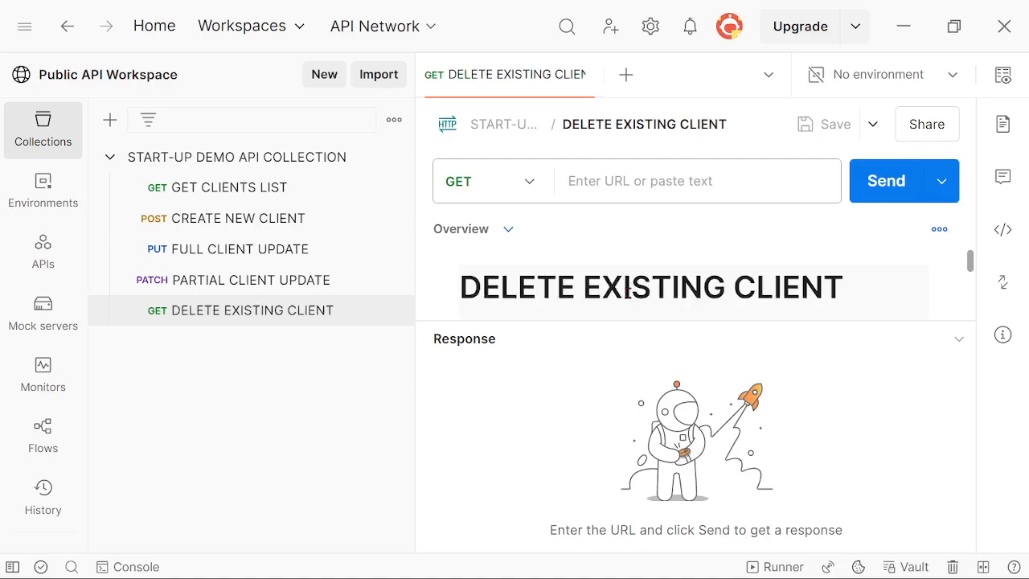
pyautogui.click(532, 187)
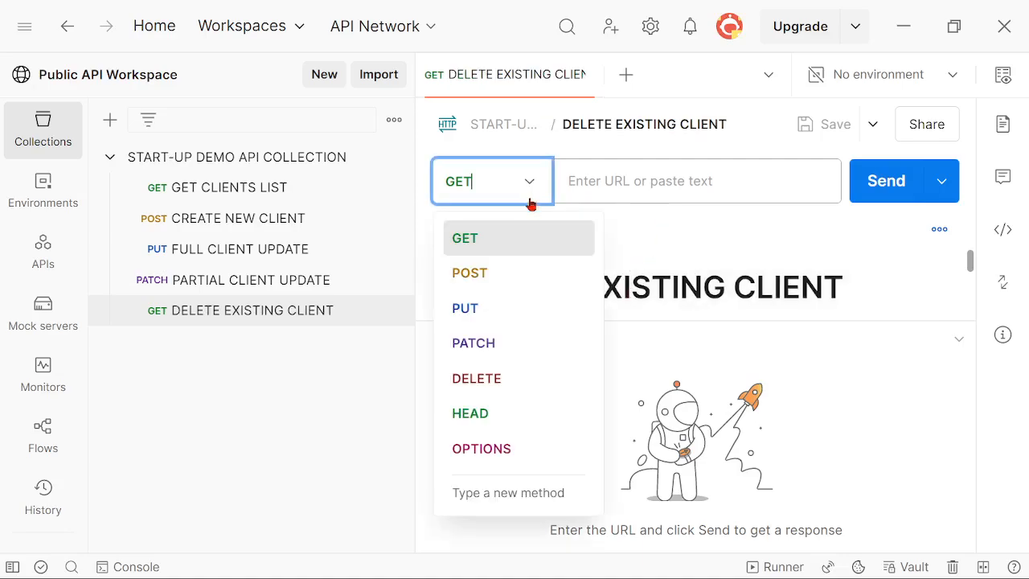
pyautogui.click(486, 380)
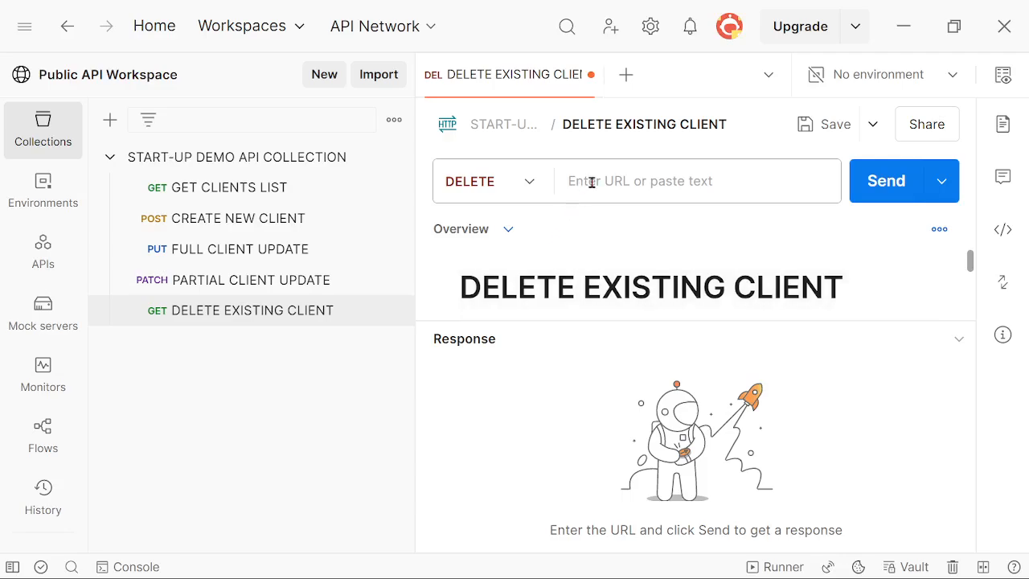
pyautogui.click(652, 183)
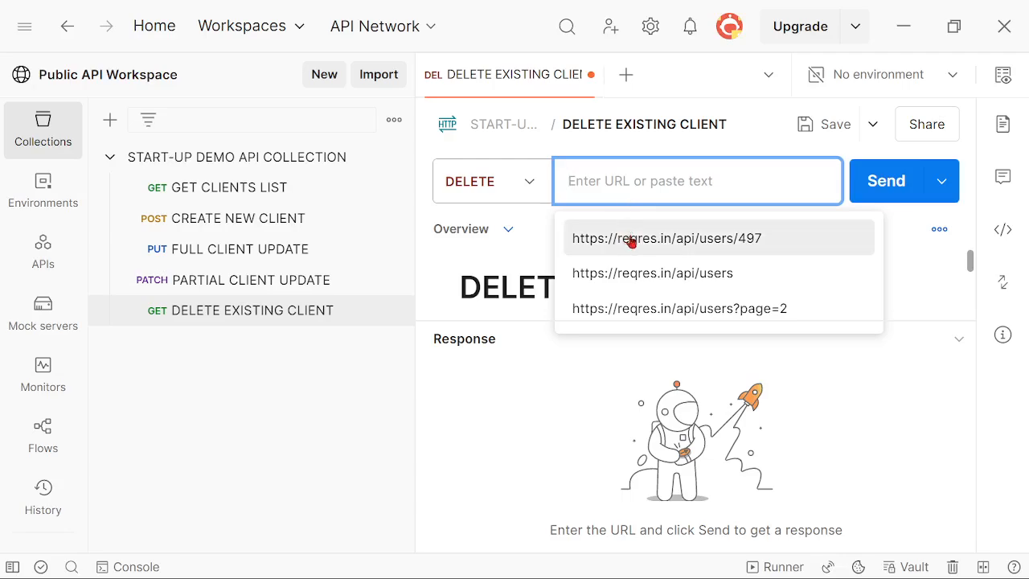
pyautogui.click(657, 243)
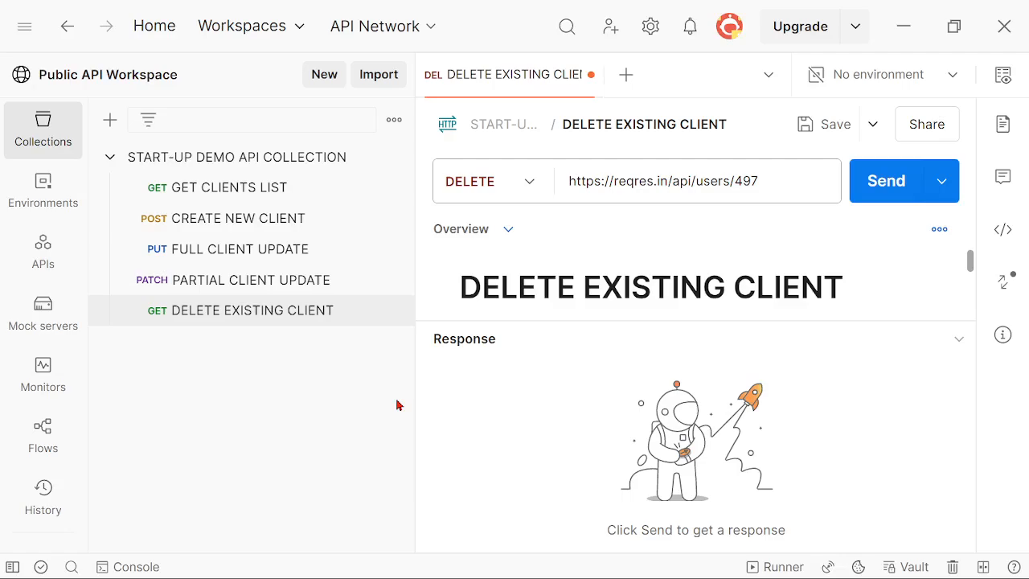
pyautogui.click(769, 182)
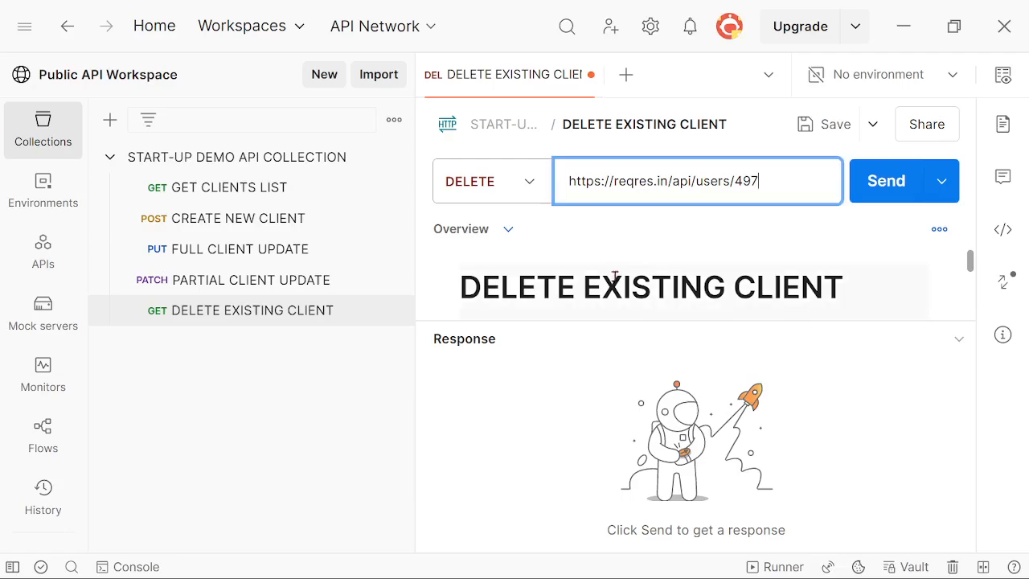
pyautogui.click(834, 126)
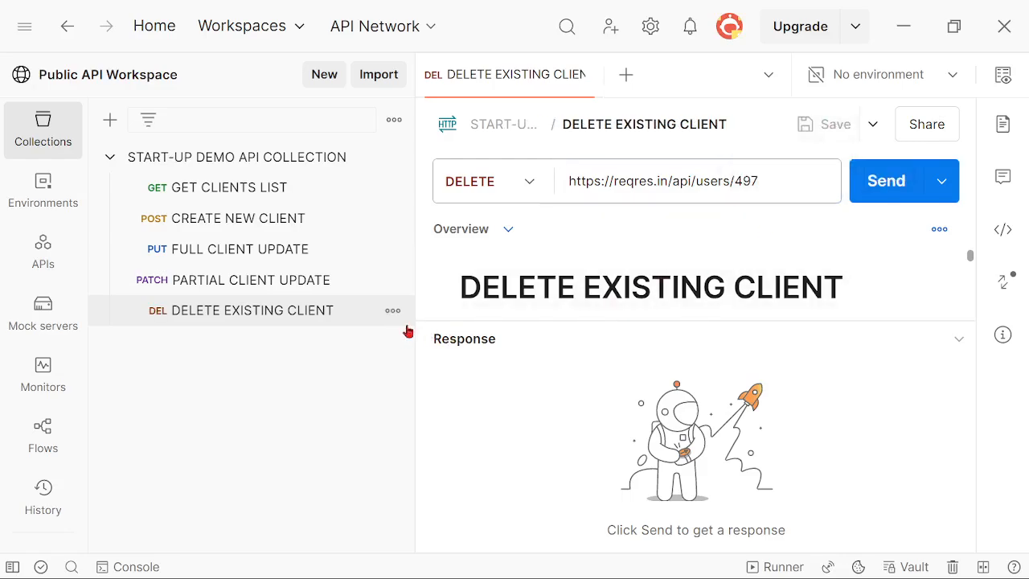
# Collapse the collections sidebar and check the DELETE request's URL, its user ID 497 and its body settings, ending on the overview
pyautogui.moveTo(419, 322); pyautogui.dragTo(166, 314)
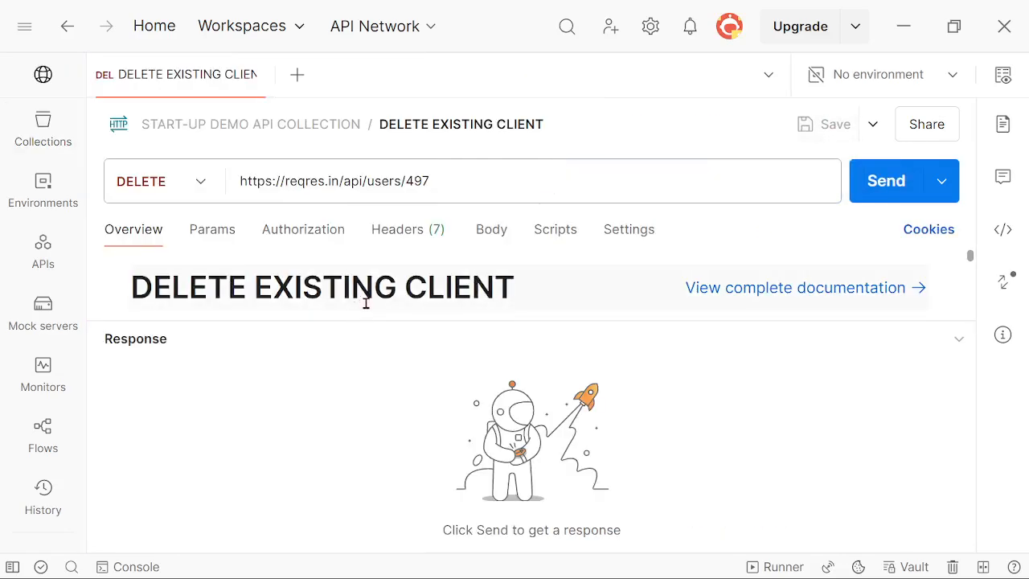
pyautogui.doubleClick(374, 181)
pyautogui.click(436, 181)
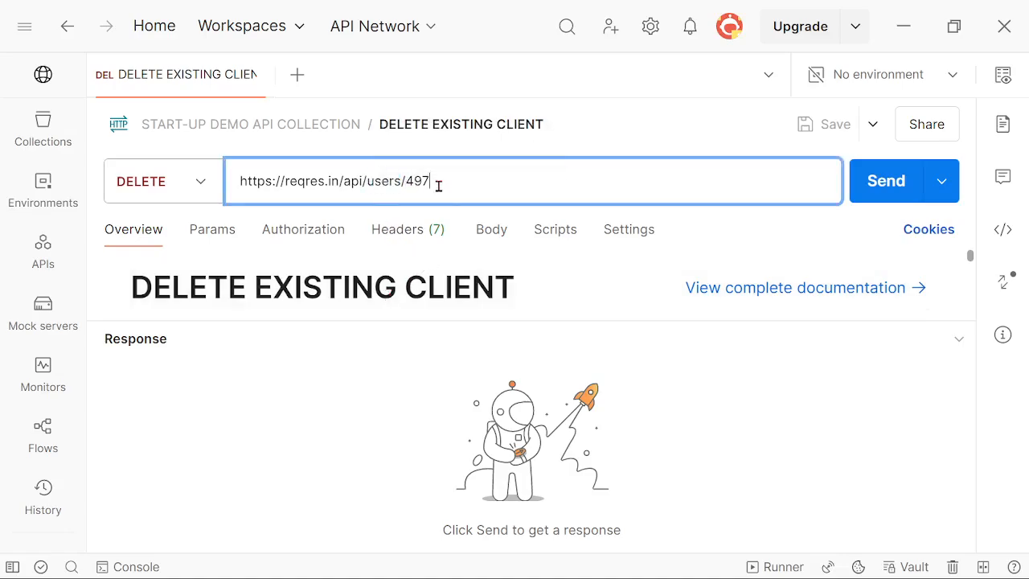
pyautogui.moveTo(409, 184); pyautogui.dragTo(463, 184)
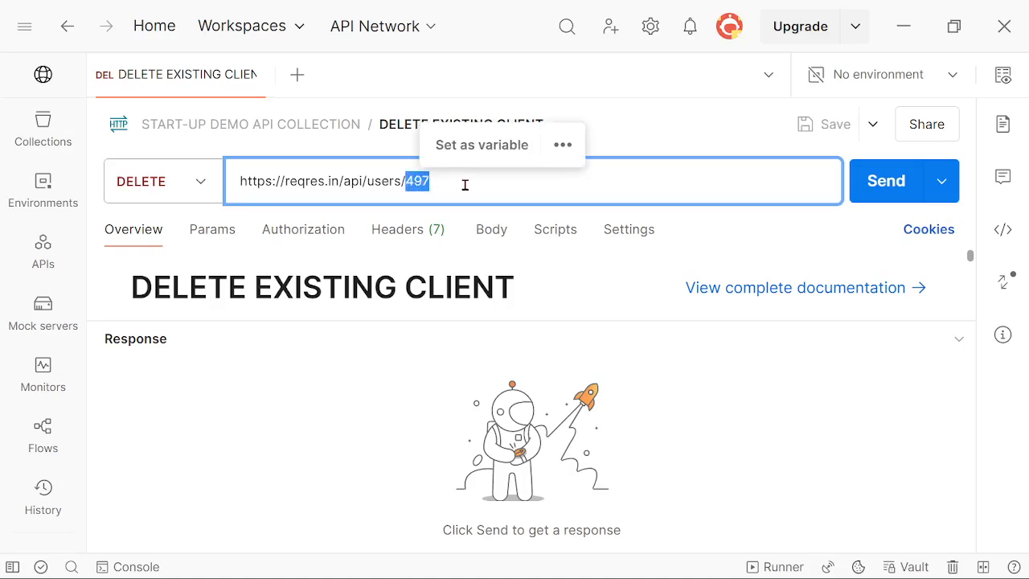
pyautogui.click(464, 185)
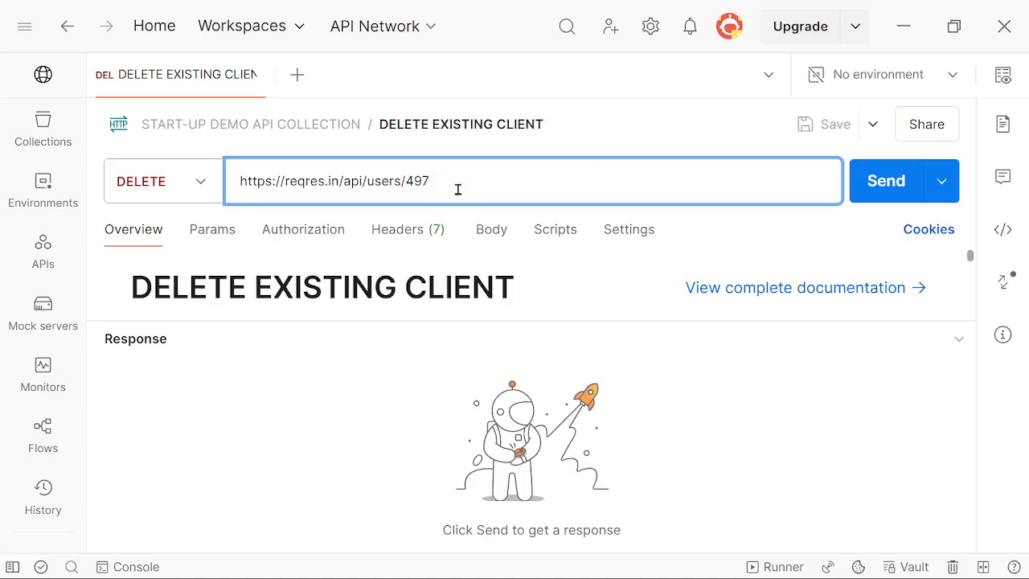
pyautogui.click(486, 231)
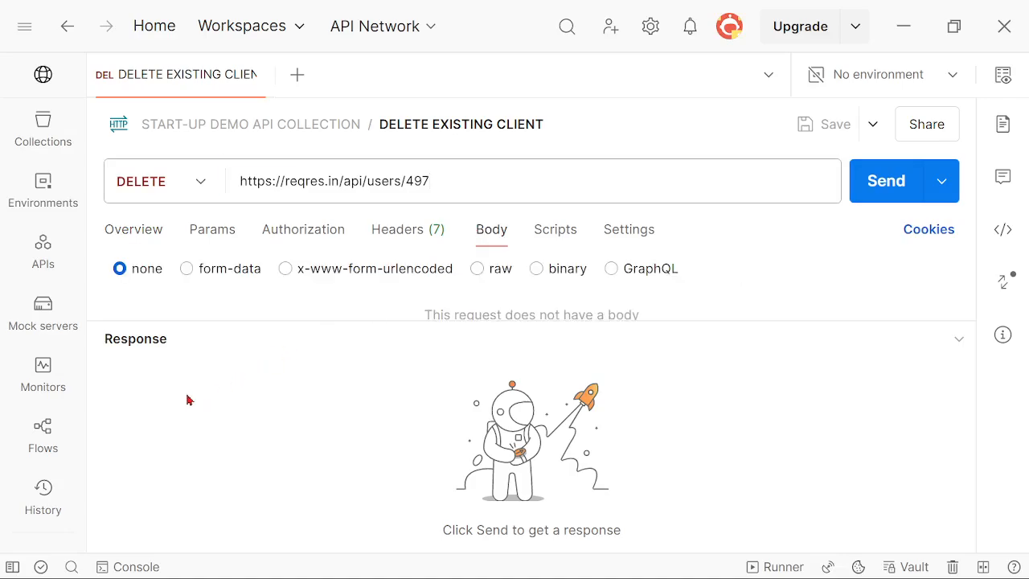
pyautogui.click(135, 232)
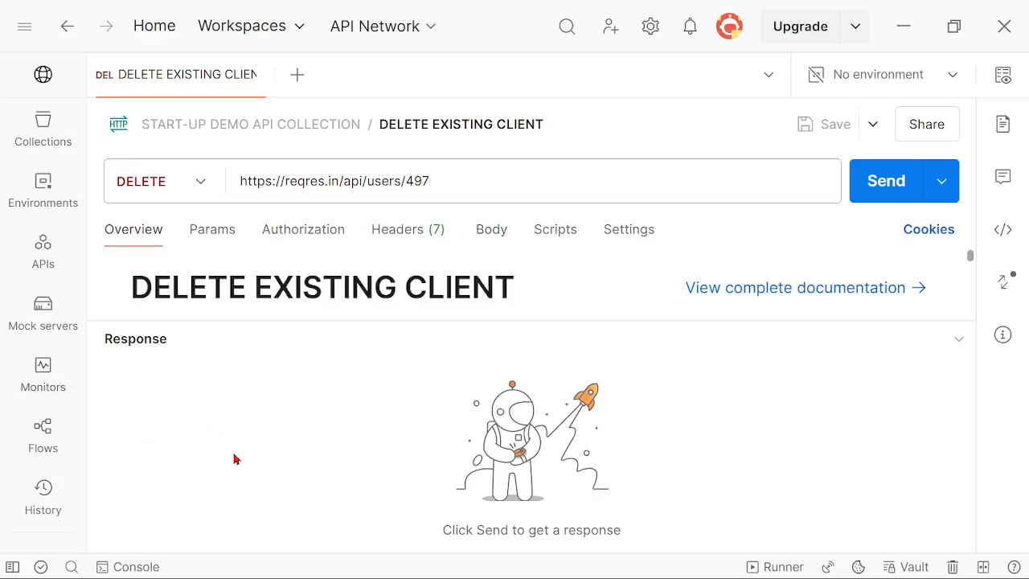
# Send the DELETE EXISTING CLIENT request, examine the response's status, time and size, and close the request with the collections sidebar expanded
pyautogui.click(886, 186)
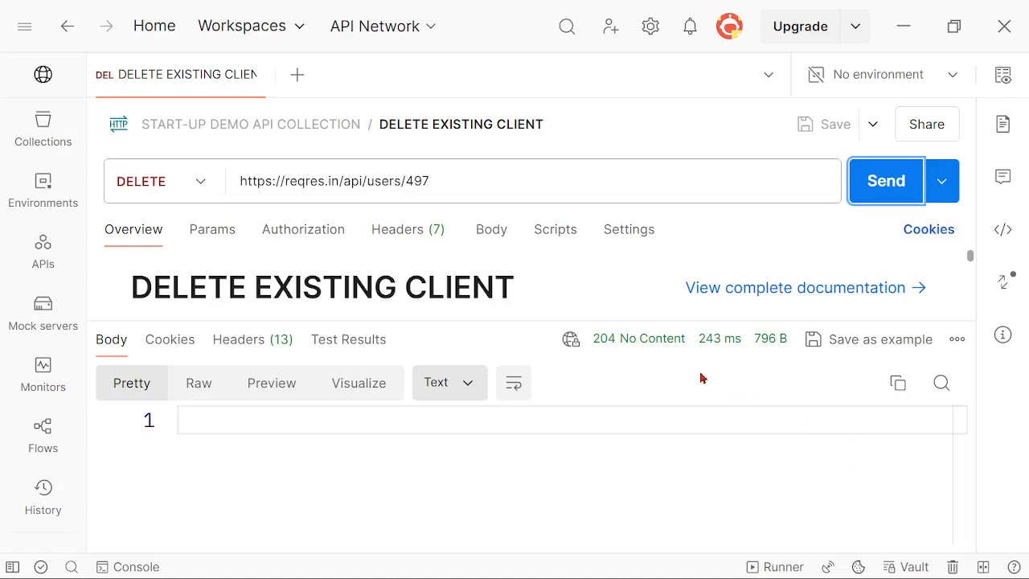
pyautogui.moveTo(607, 350)
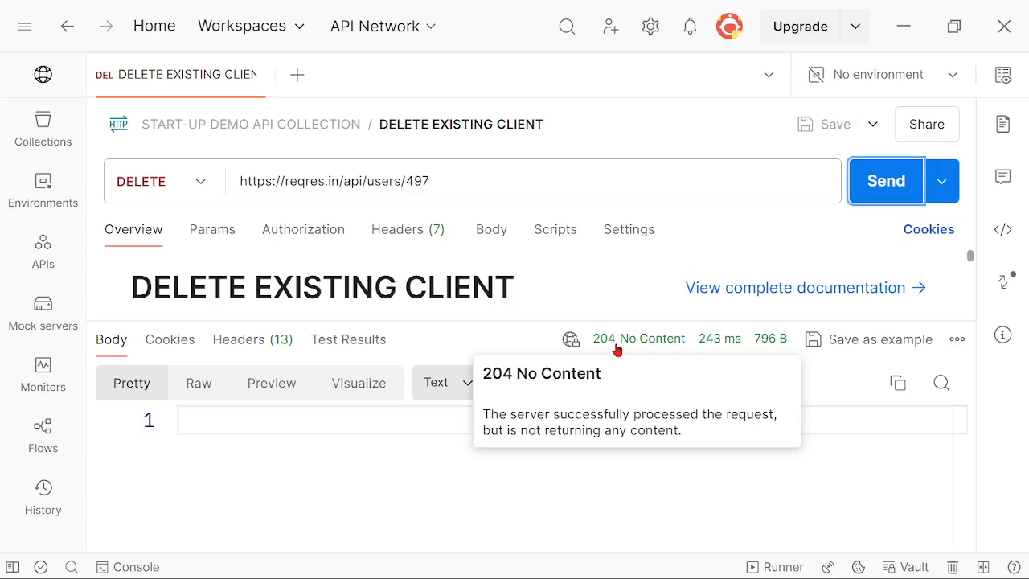
pyautogui.click(487, 416)
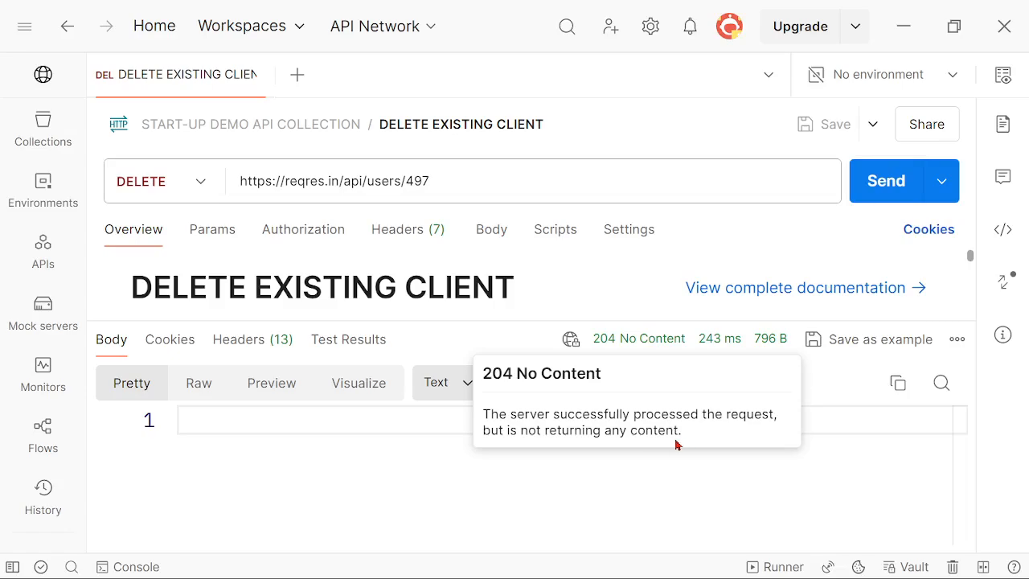
pyautogui.moveTo(712, 350)
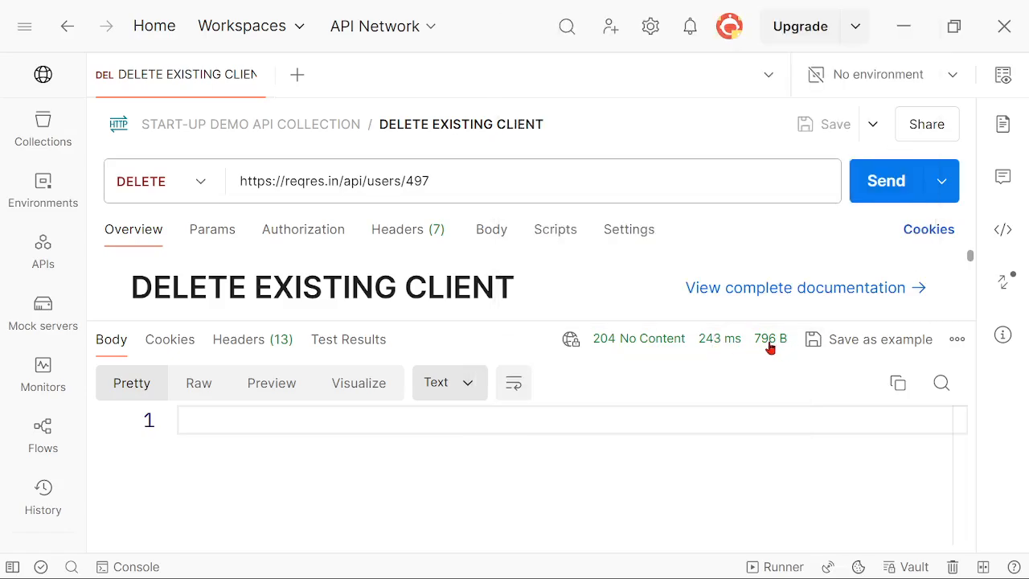
pyautogui.click(416, 452)
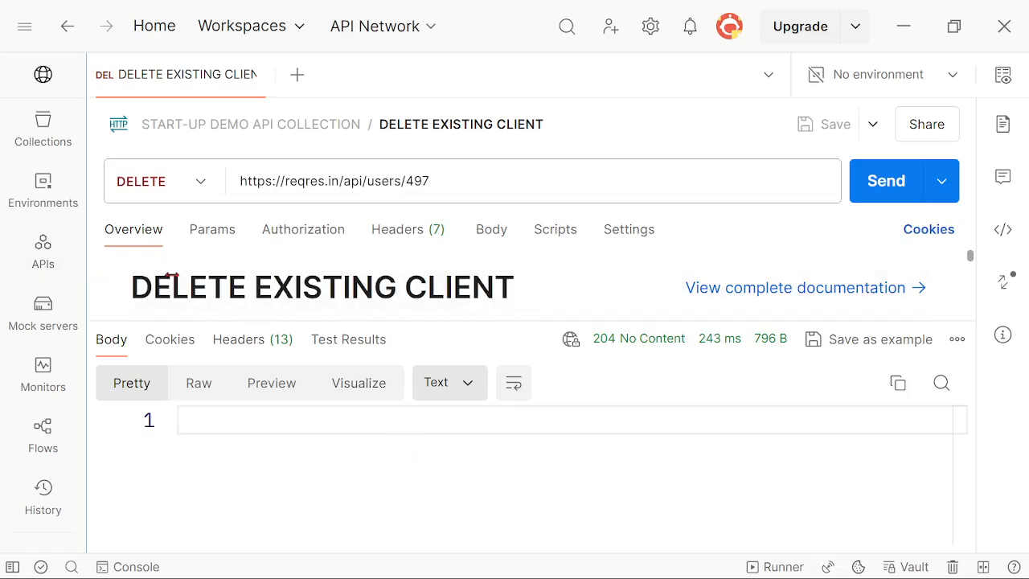
pyautogui.moveTo(242, 277); pyautogui.dragTo(241, 278)
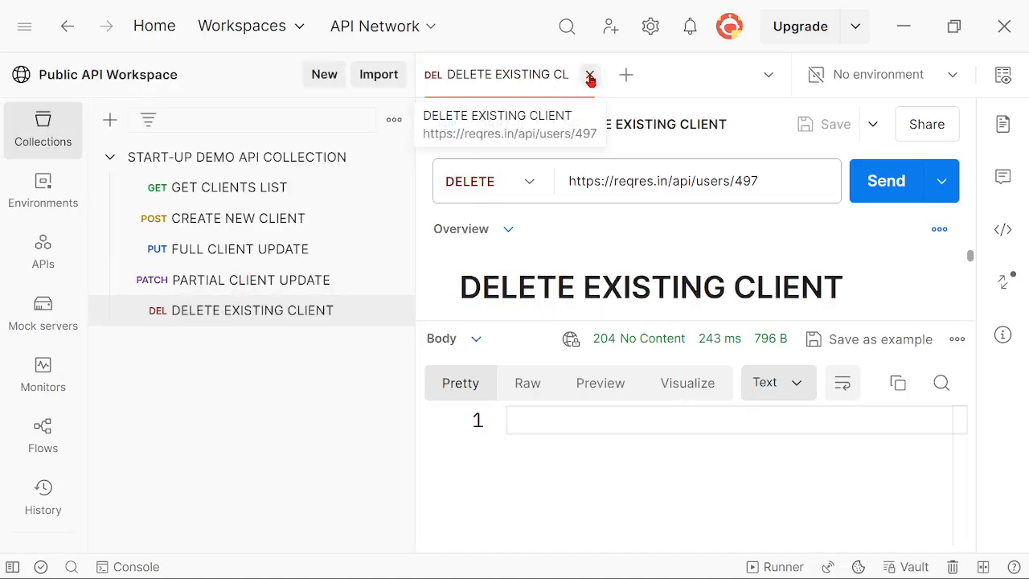
pyautogui.click(590, 76)
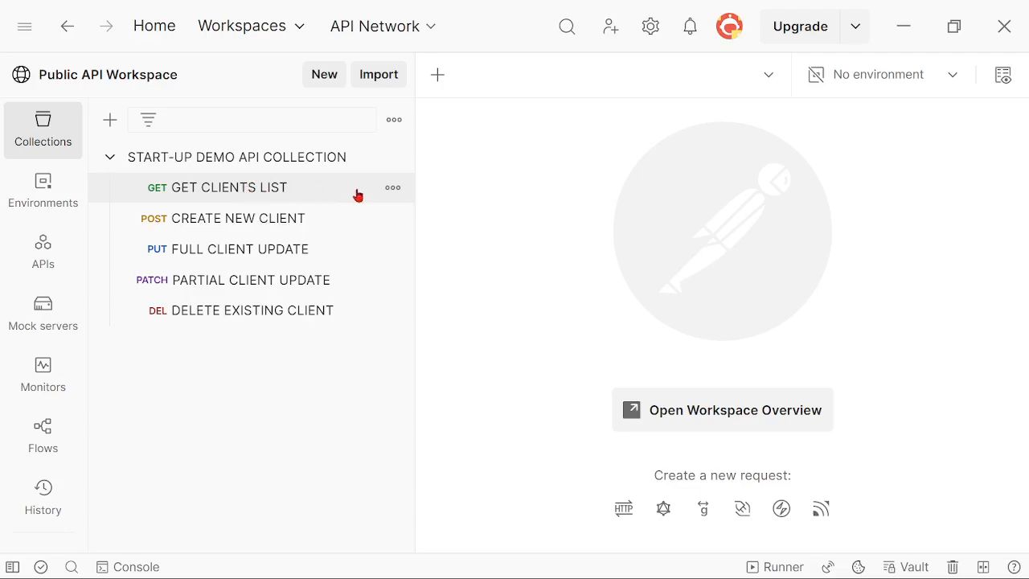
# View the GET CLIENTS LIST request and the START-UP DEMO API COLLECTION overview, closing each one after viewing
pyautogui.click(221, 190)
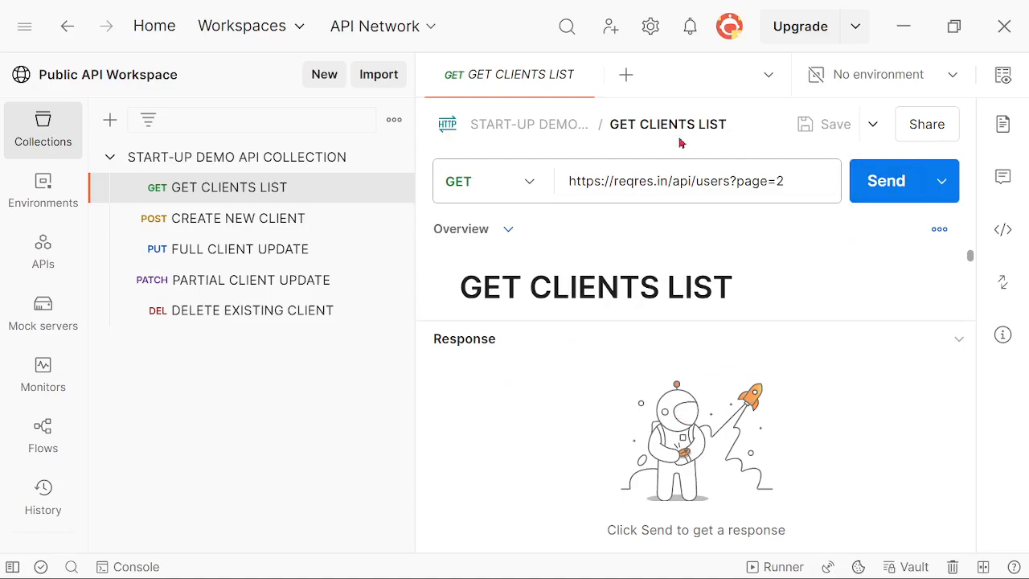
pyautogui.click(590, 76)
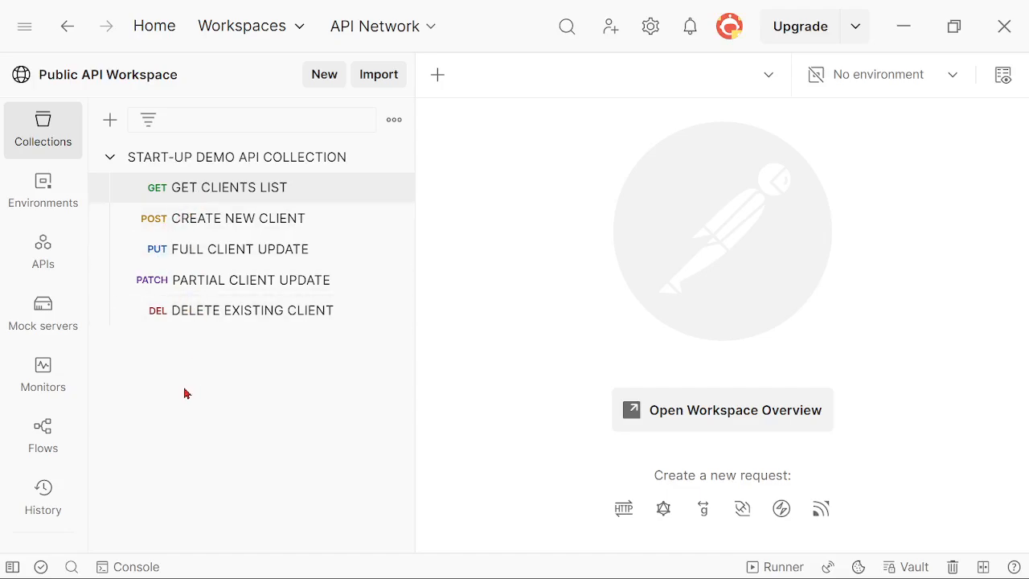
pyautogui.click(236, 157)
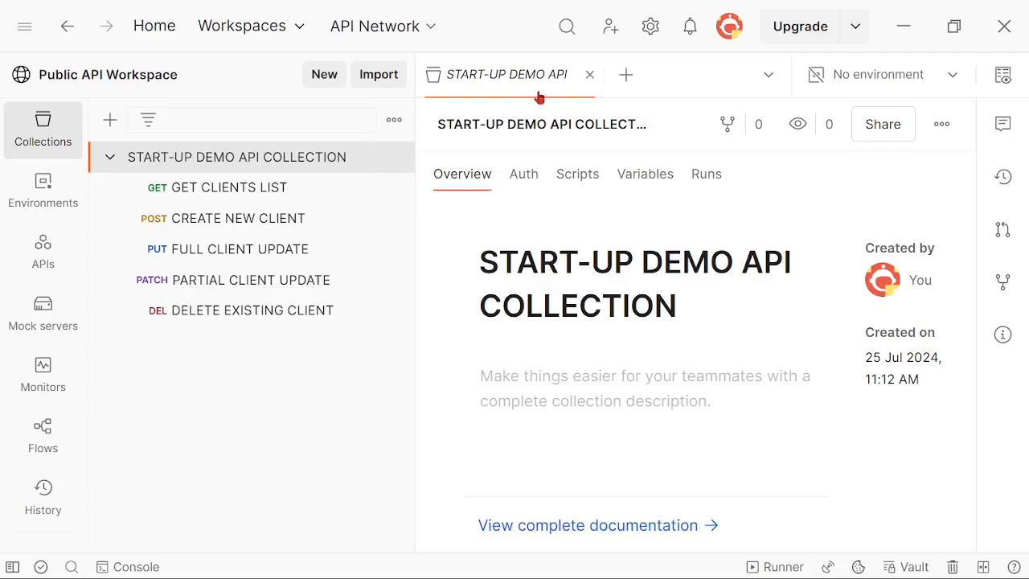
pyautogui.click(588, 75)
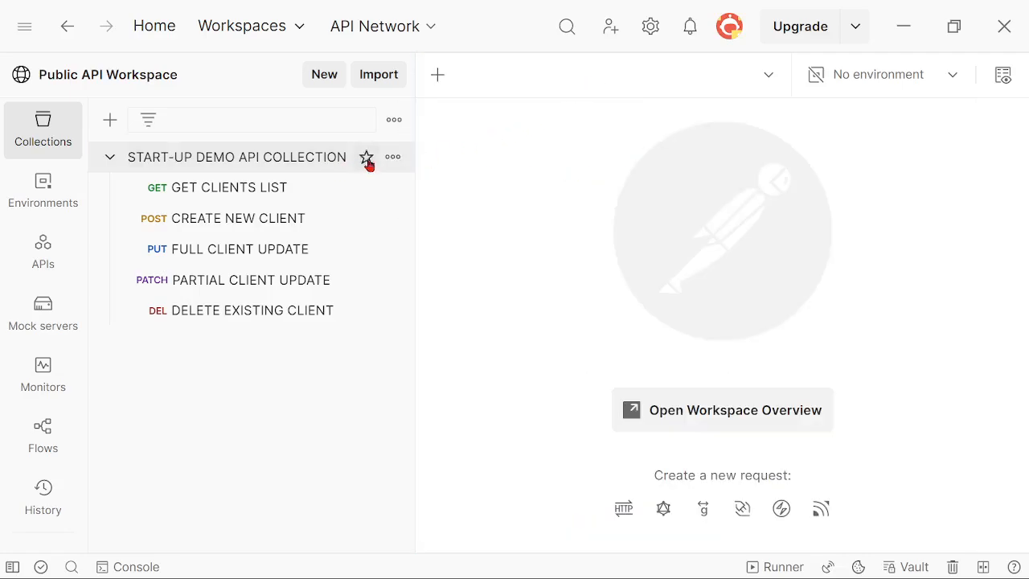
# Open the collection runner for START-UP DEMO API COLLECTION and collapse the collections sidebar to show its full run configuration
pyautogui.click(393, 161)
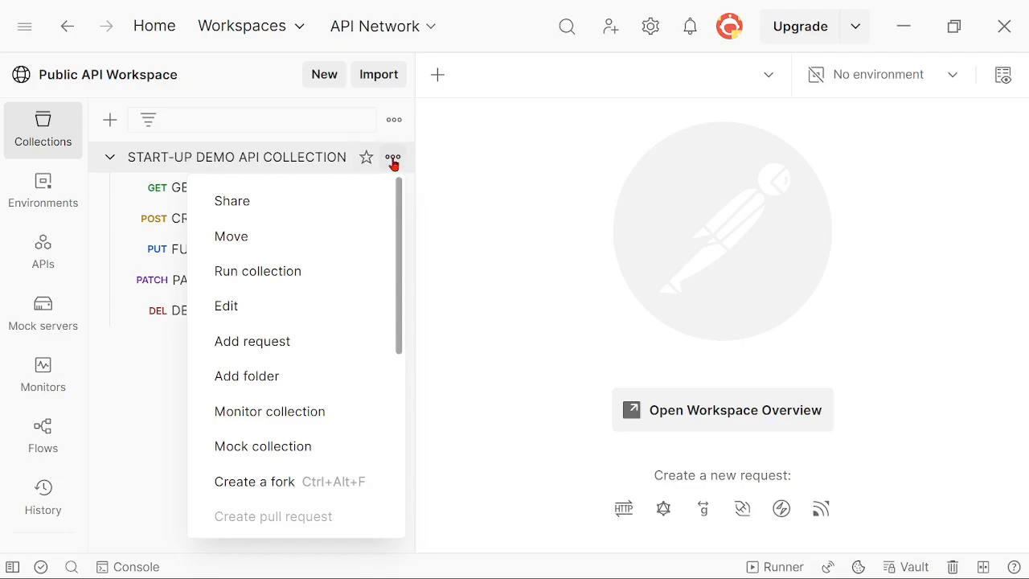
pyautogui.click(239, 273)
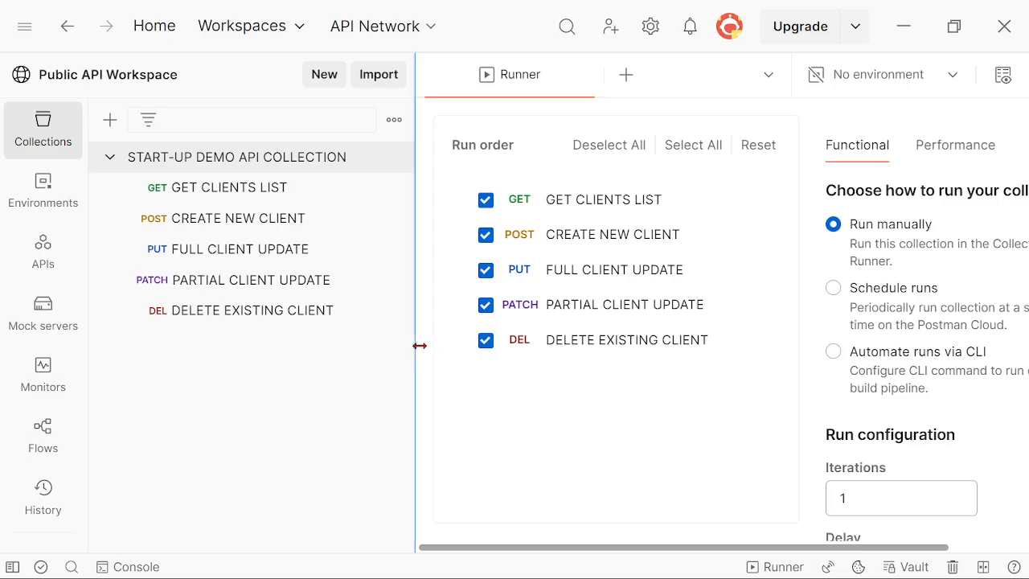
pyautogui.moveTo(565, 551); pyautogui.dragTo(523, 547)
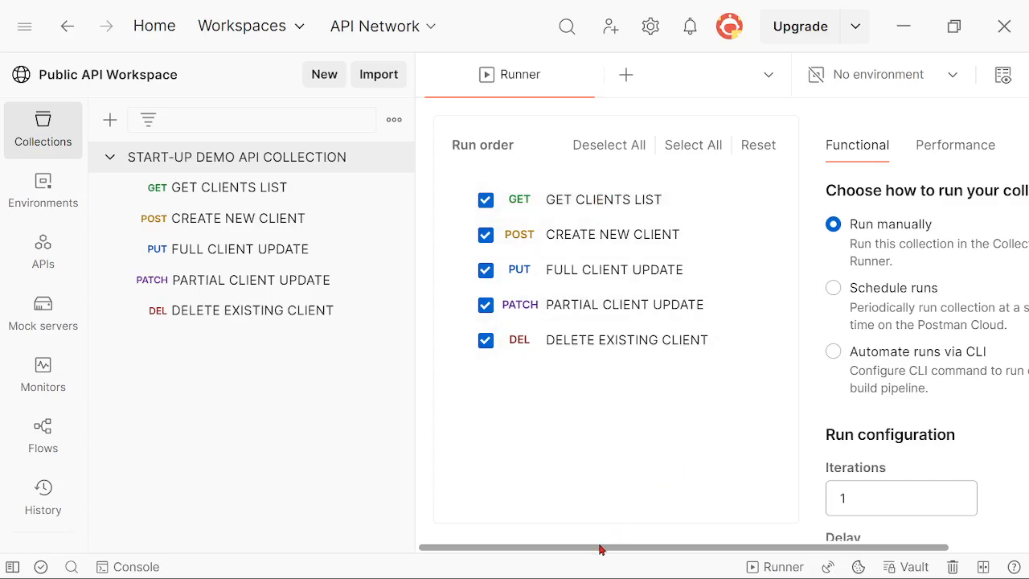
pyautogui.moveTo(606, 546); pyautogui.dragTo(680, 542)
pyautogui.moveTo(413, 388); pyautogui.dragTo(158, 384)
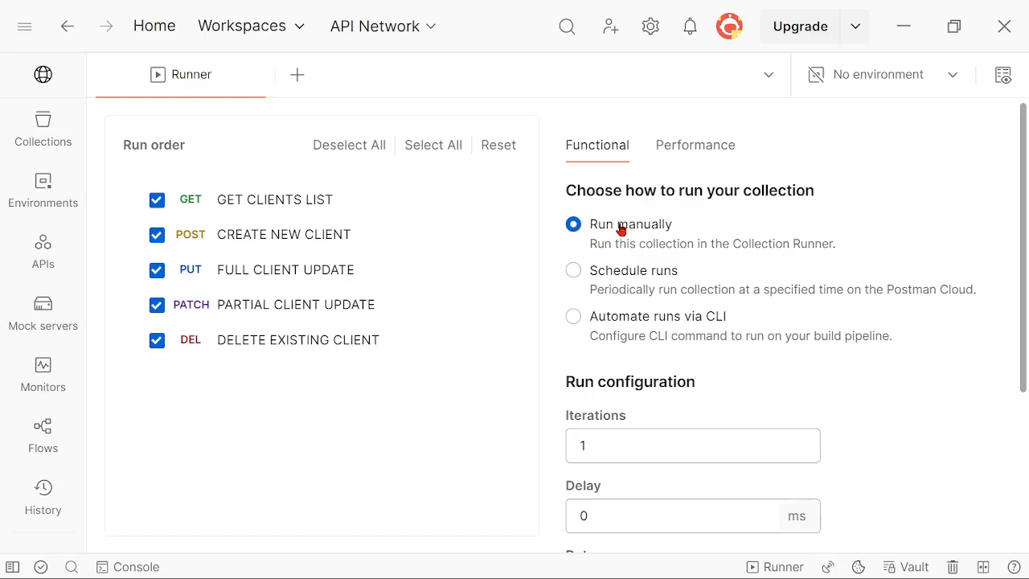
# View the schedule and CLI automation options for running the collection, ending with the manual run selected
pyautogui.click(574, 270)
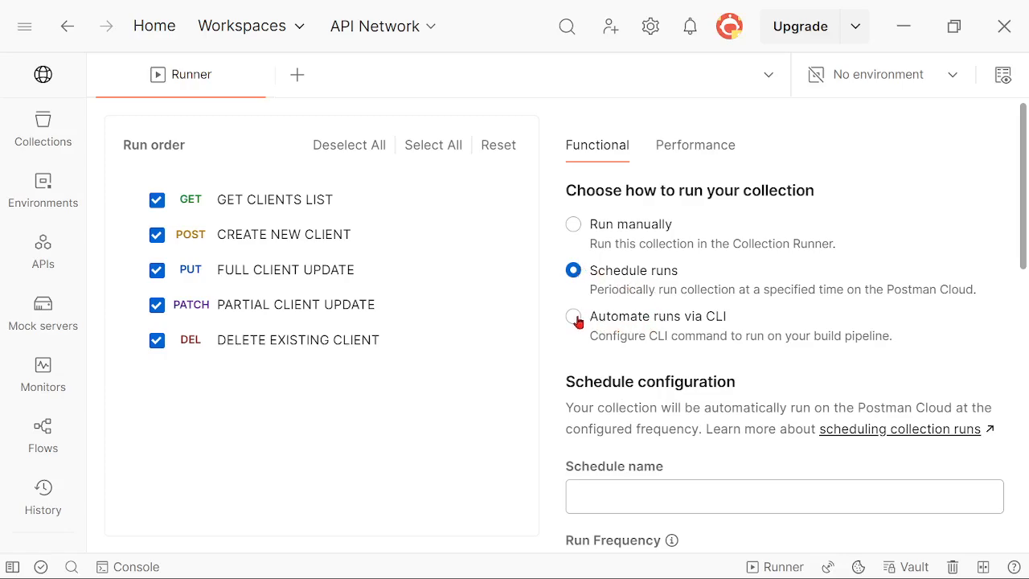
pyautogui.click(573, 316)
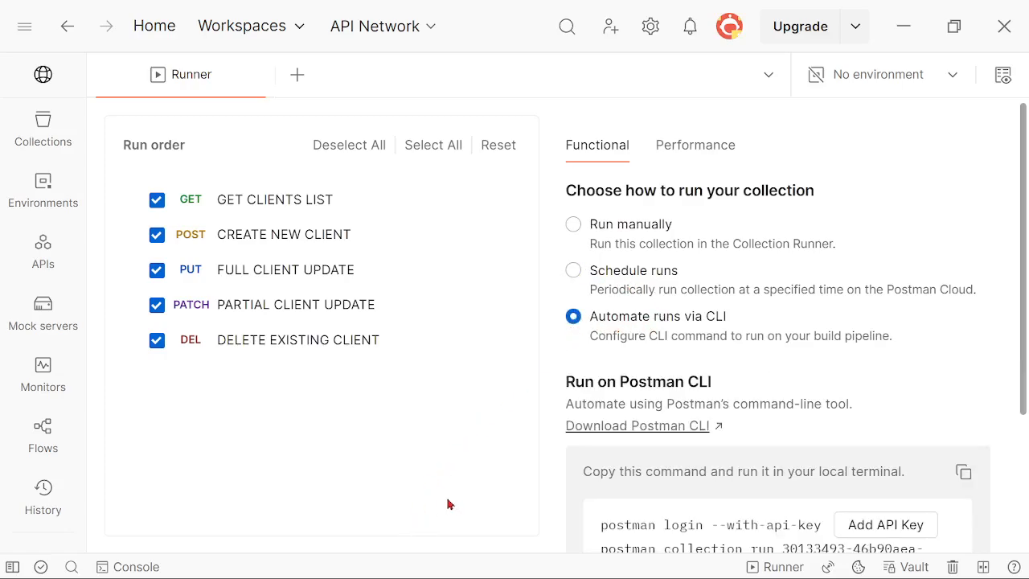
pyautogui.click(573, 229)
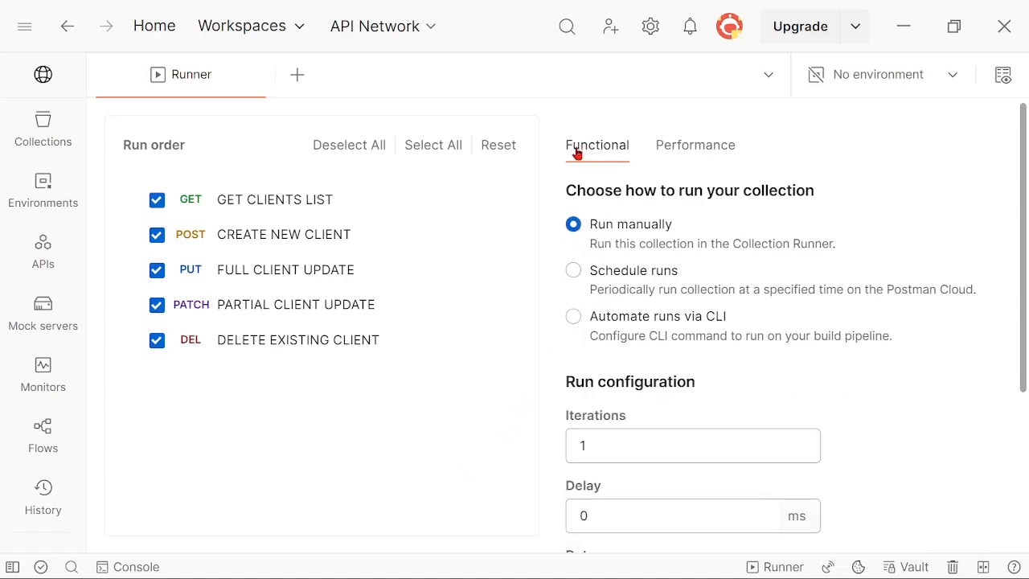
# Examine the runner's performance test setup, from the load profile and virtual users to the data file option
pyautogui.click(696, 148)
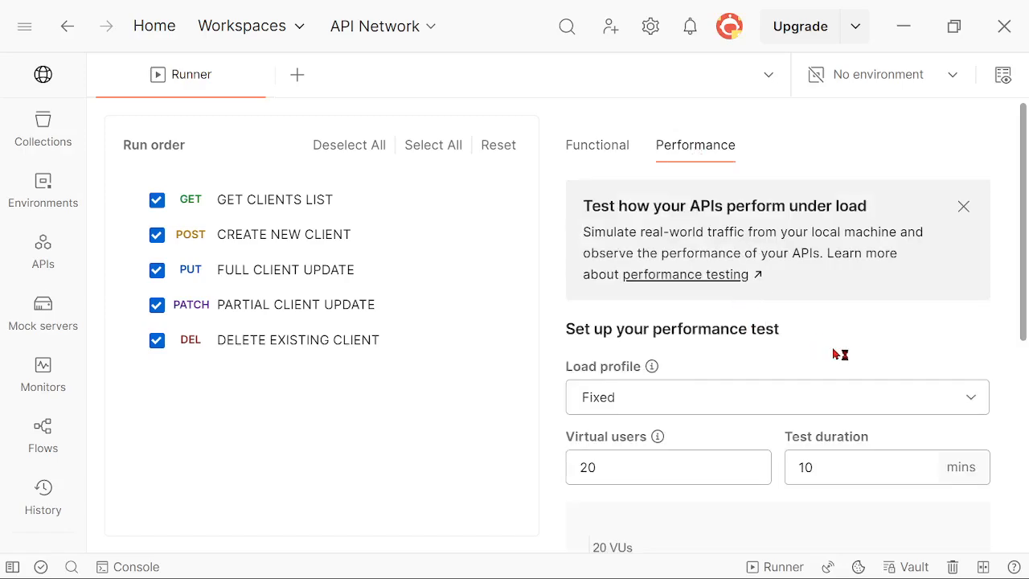
pyautogui.scroll(-3, 863, 332)
pyautogui.scroll(-2, 865, 378)
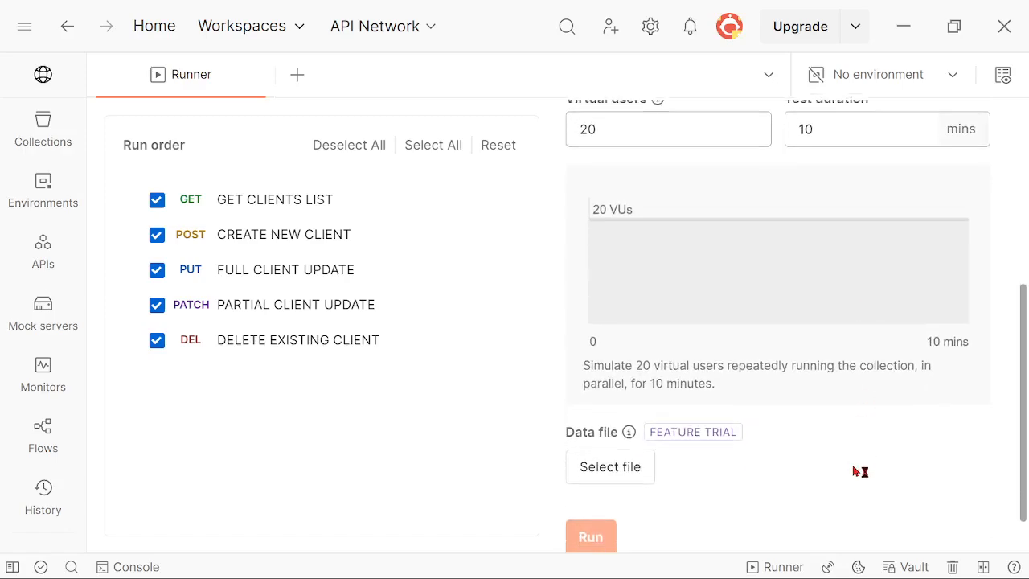
pyautogui.scroll(4, 853, 442)
pyautogui.scroll(2, 836, 373)
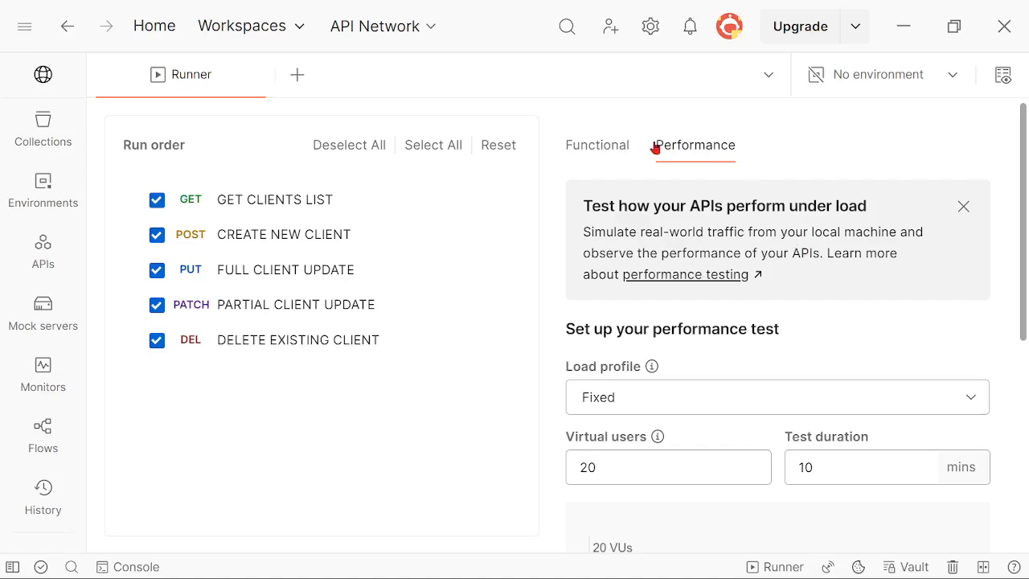
# Return to the functional run settings and close the runner with the collections sidebar expanded
pyautogui.click(603, 145)
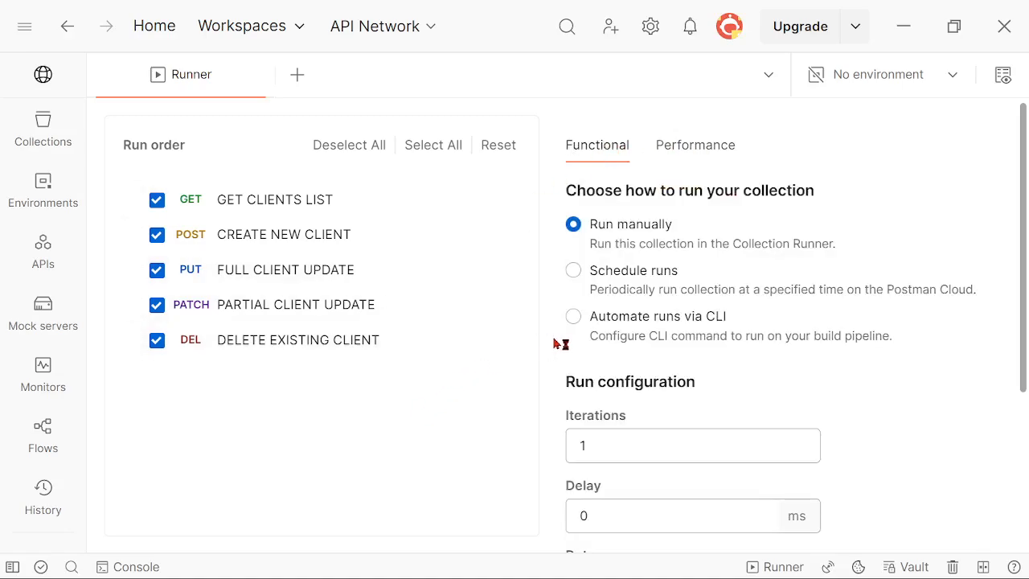
pyautogui.moveTo(85, 305); pyautogui.dragTo(298, 322)
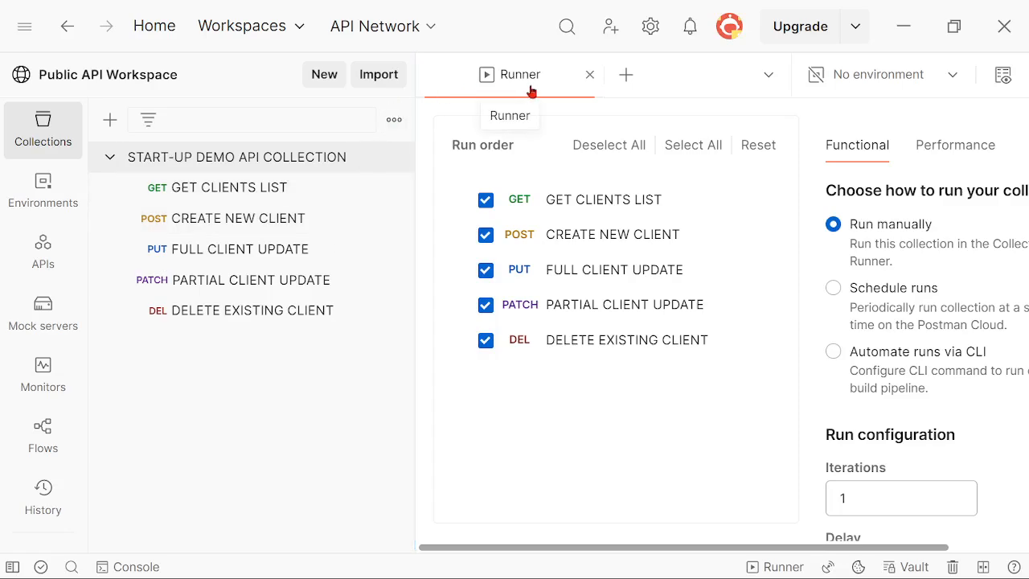
pyautogui.click(589, 76)
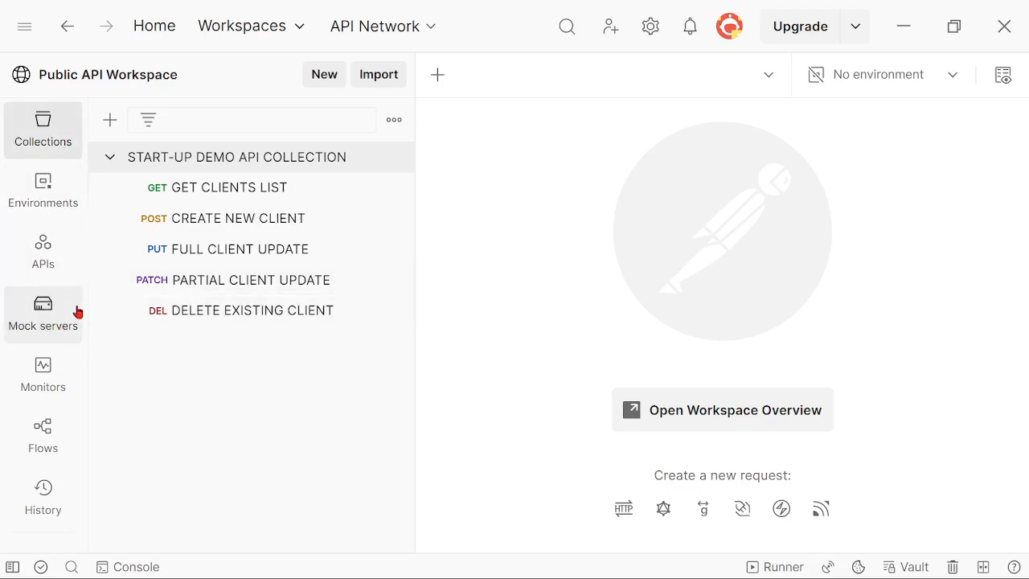
# Draft a monitor named API RUNNER MONITOR for START-UP DEMO API COLLECTION and close the form without creating it
pyautogui.click(45, 380)
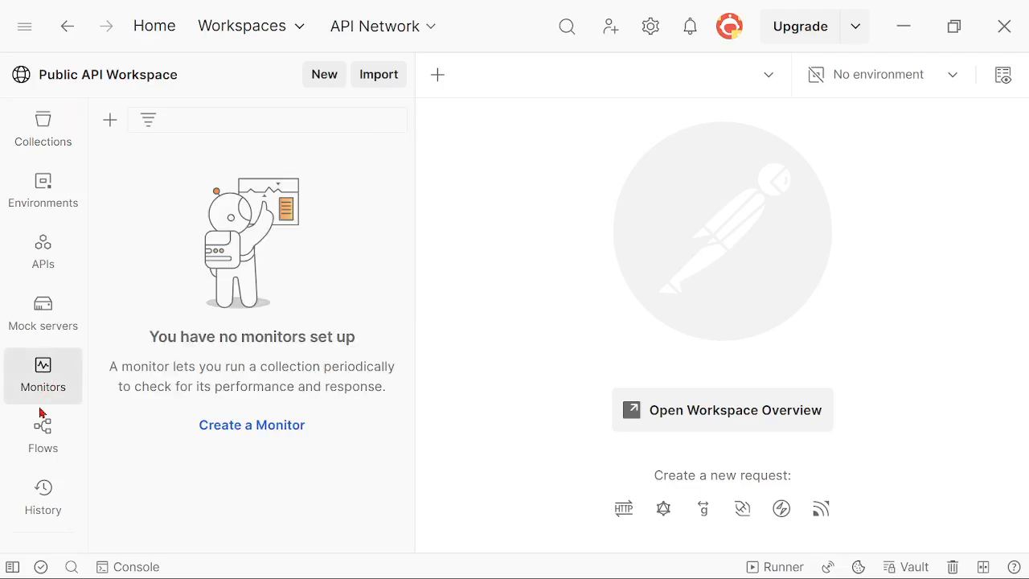
pyautogui.click(249, 427)
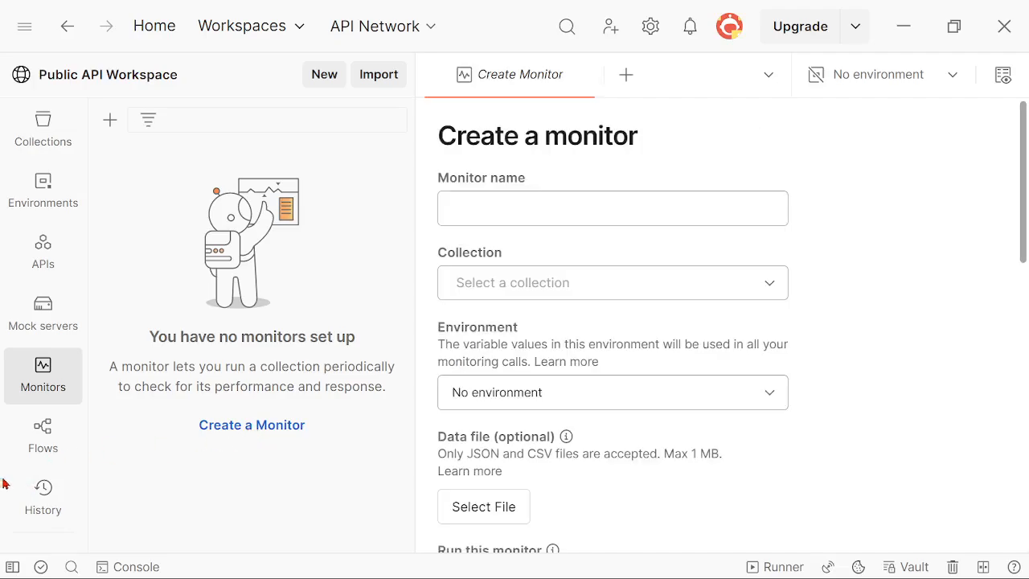
pyautogui.click(546, 291)
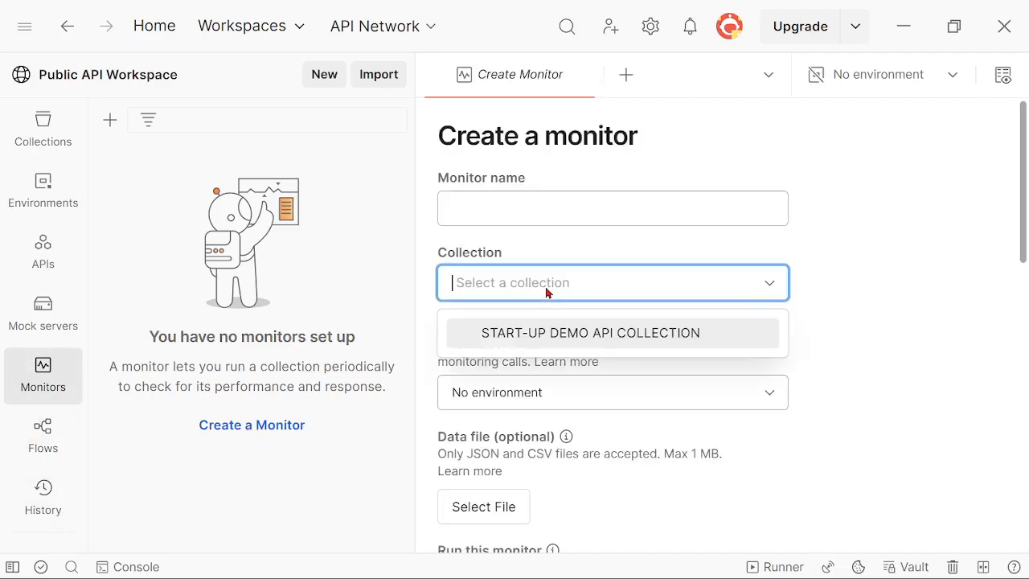
pyautogui.click(564, 339)
pyautogui.click(489, 206)
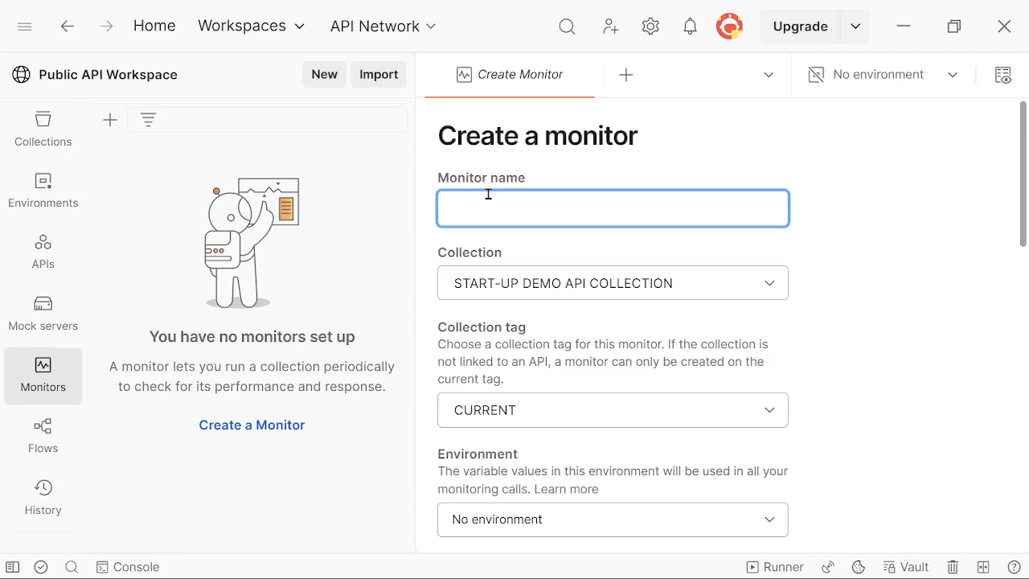
pyautogui.write('API RUNNER MONITOR')
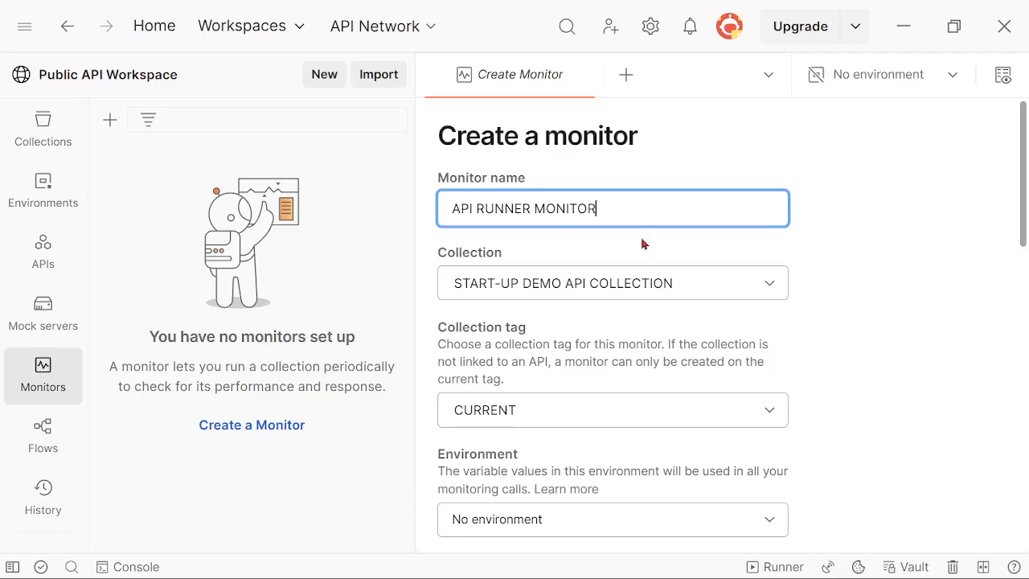
pyautogui.click(741, 245)
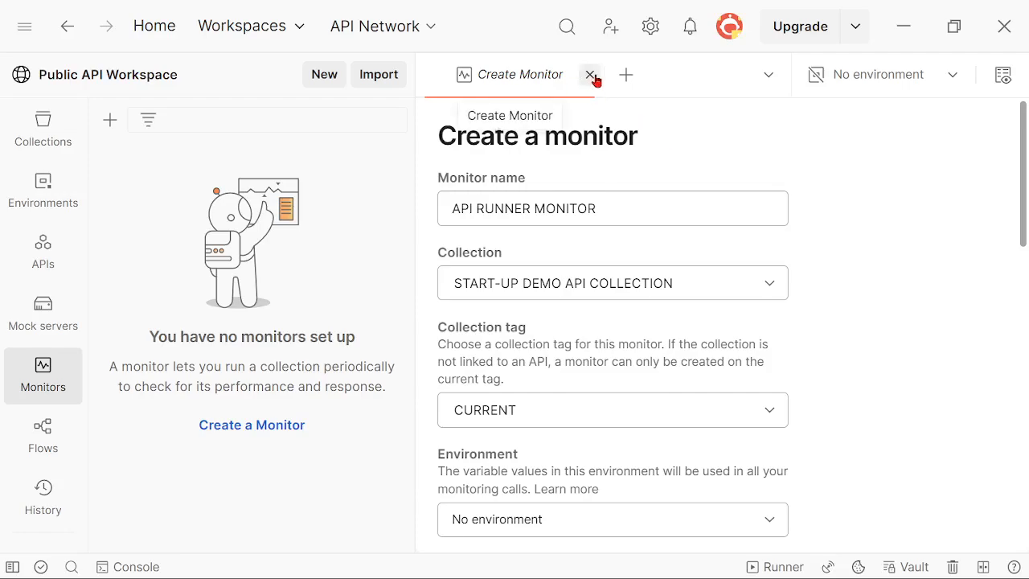
pyautogui.click(590, 76)
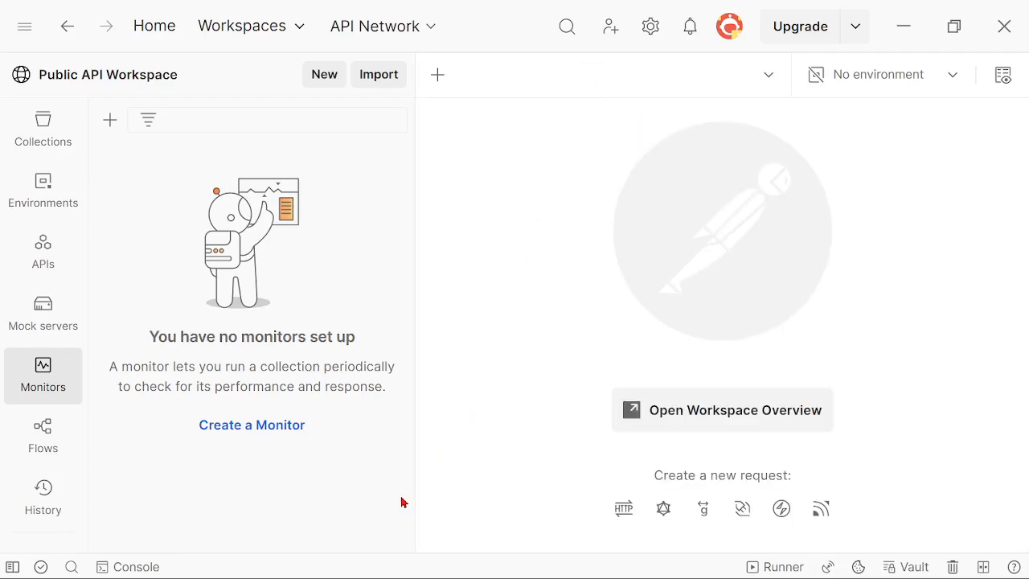
# Return to the collections list and open the collection runner for START-UP DEMO API COLLECTION
pyautogui.click(42, 127)
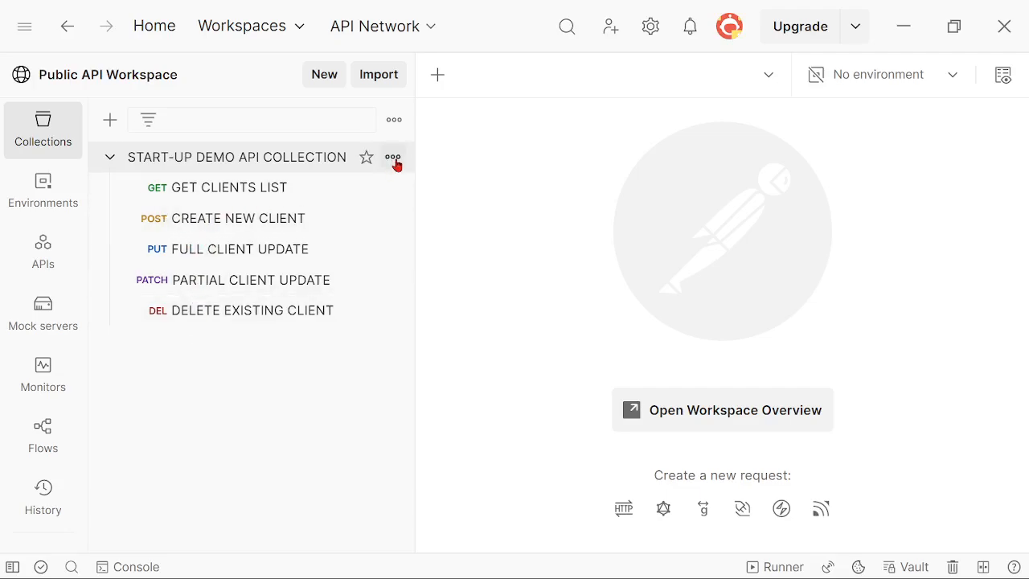
pyautogui.click(393, 160)
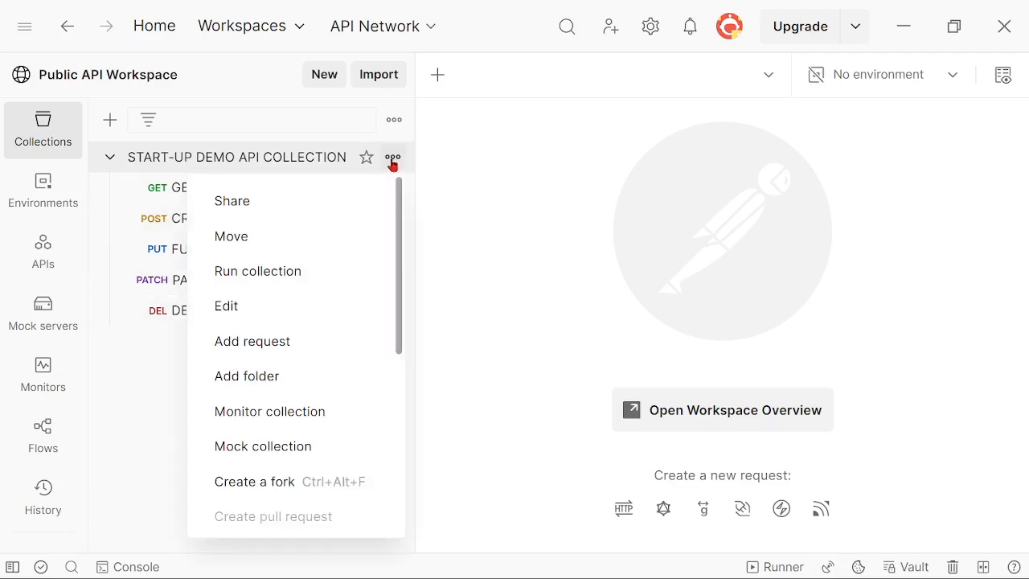
pyautogui.click(266, 273)
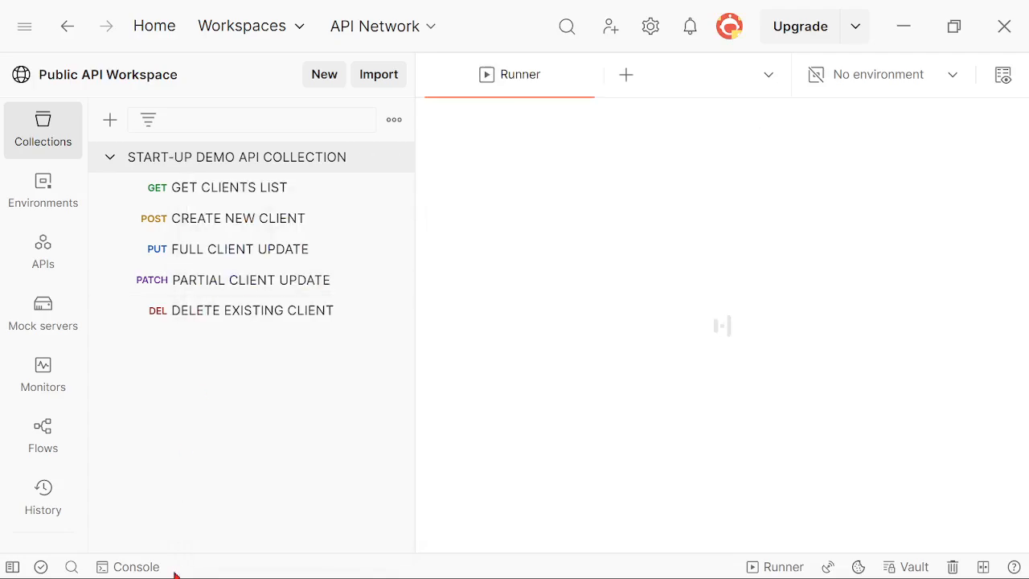